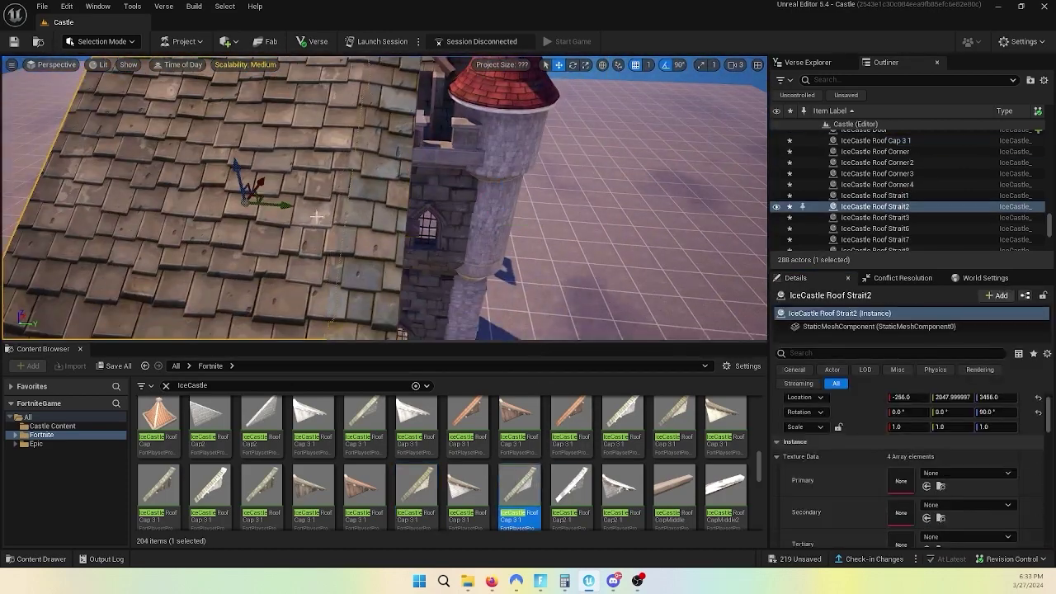
Step: Narrow the Content Browser search to 'IceCastle roof 2' pieces
text( roof)
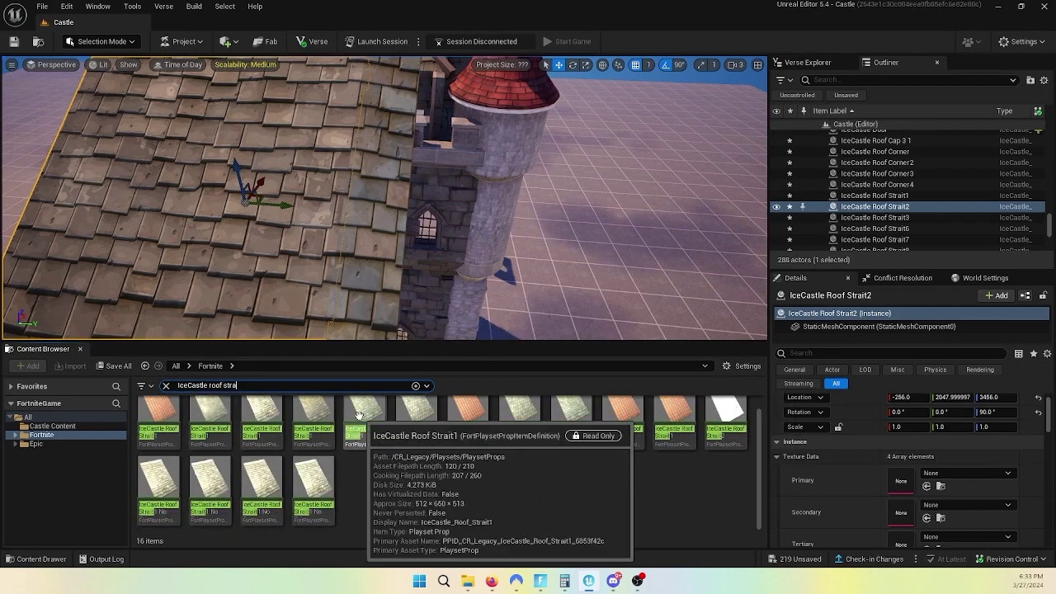
text( 2)
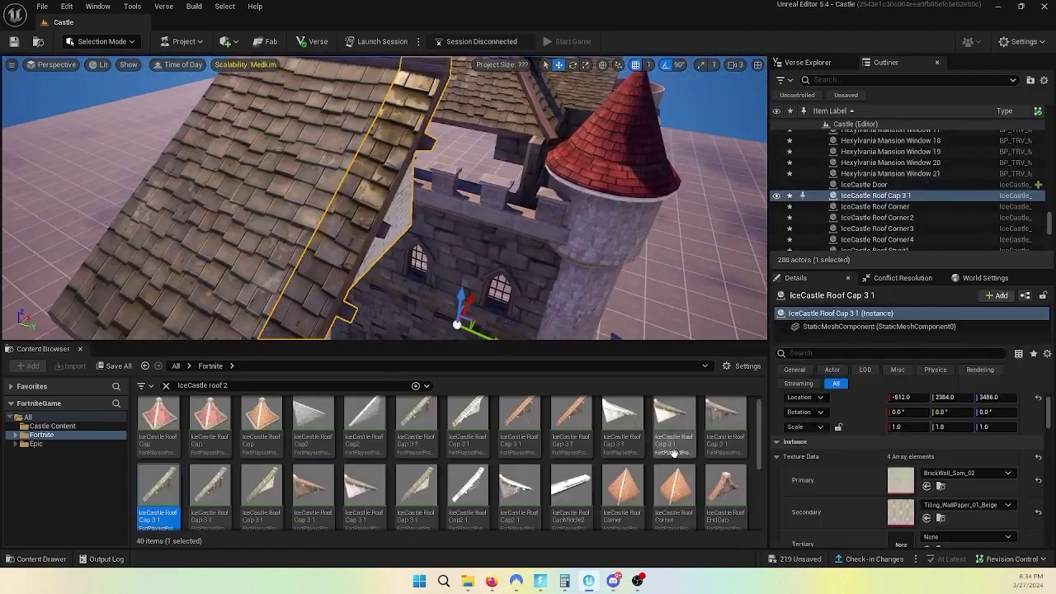
Step: Place IceCastle Roof Cap 3 1 with the pasted scale, narrowed and moved onto the dormer gable
click(405, 203)
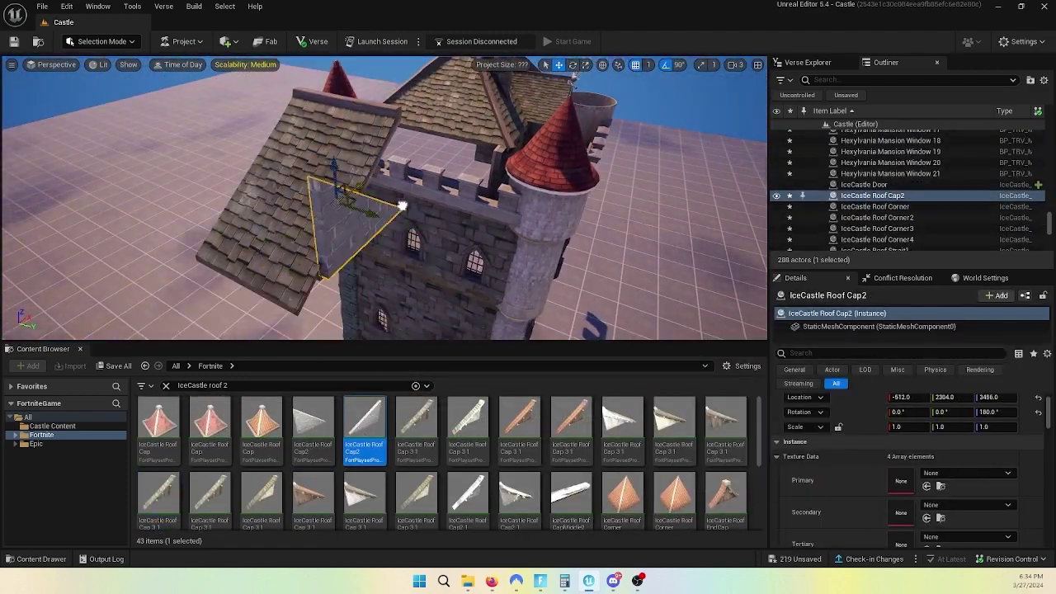
key(BackSpace)
key(BackSpace)
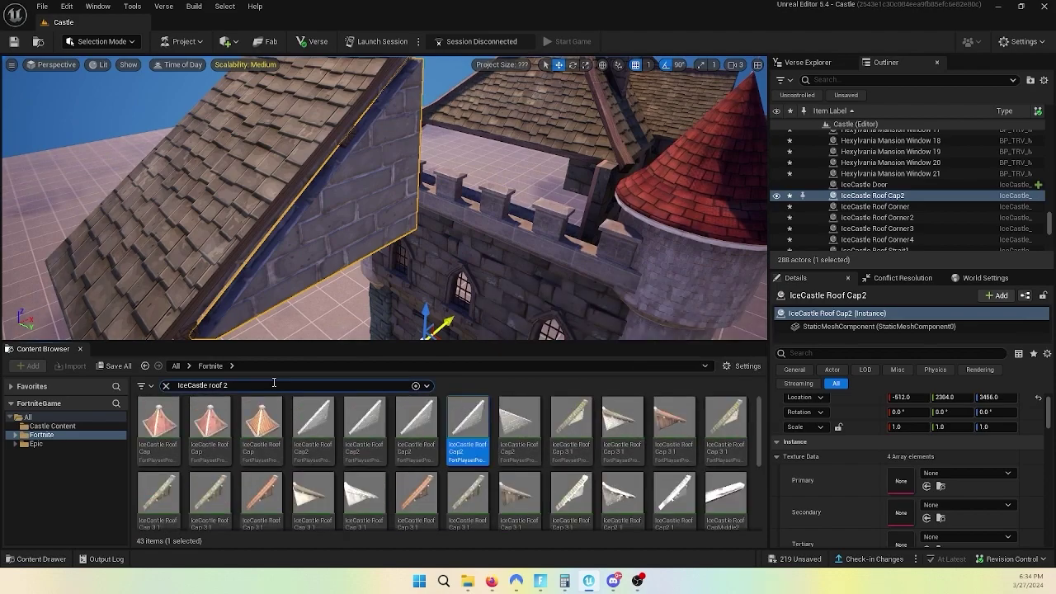
drag(639, 437, 448, 318)
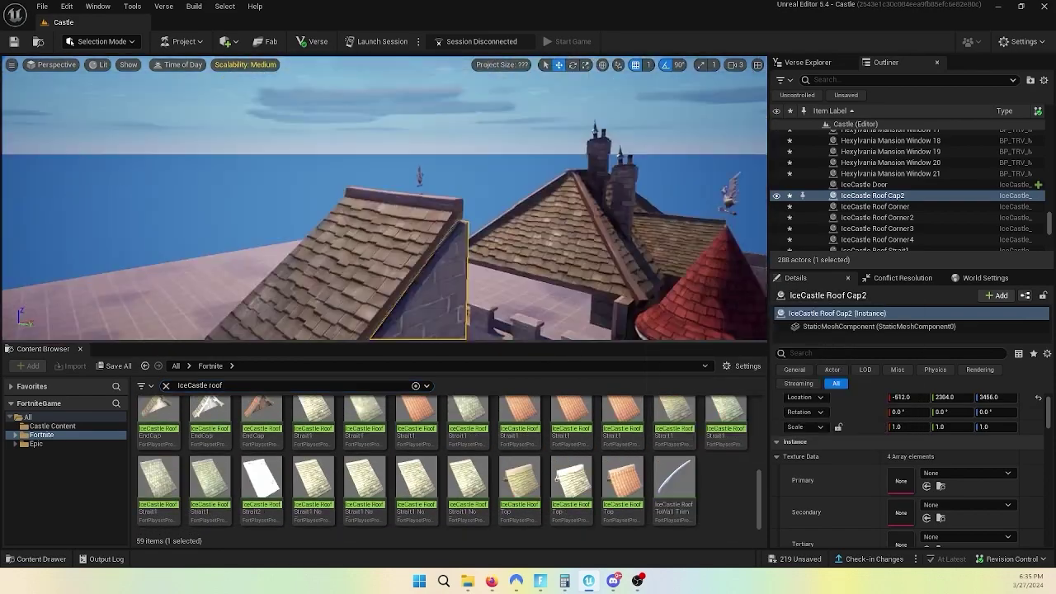
right_click(868, 429)
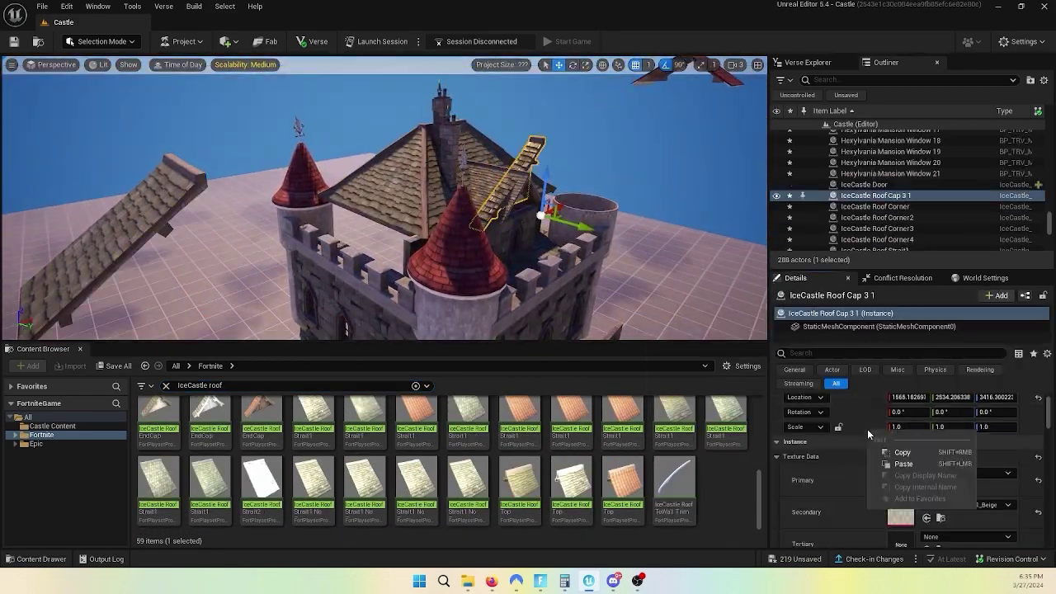
click(916, 455)
key(f)
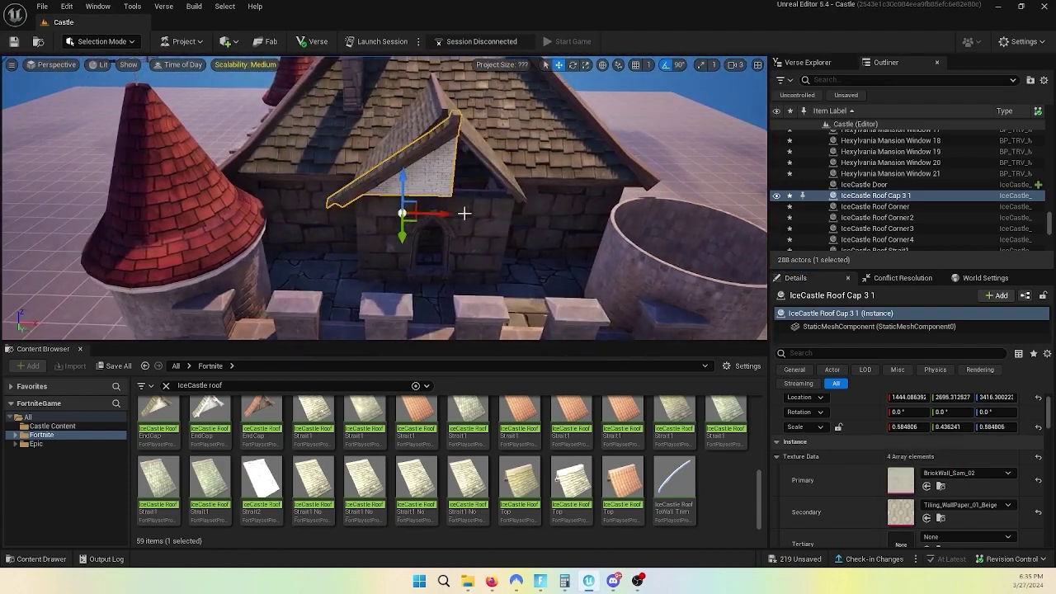
key(r)
right_drag(575, 78, 381, 197)
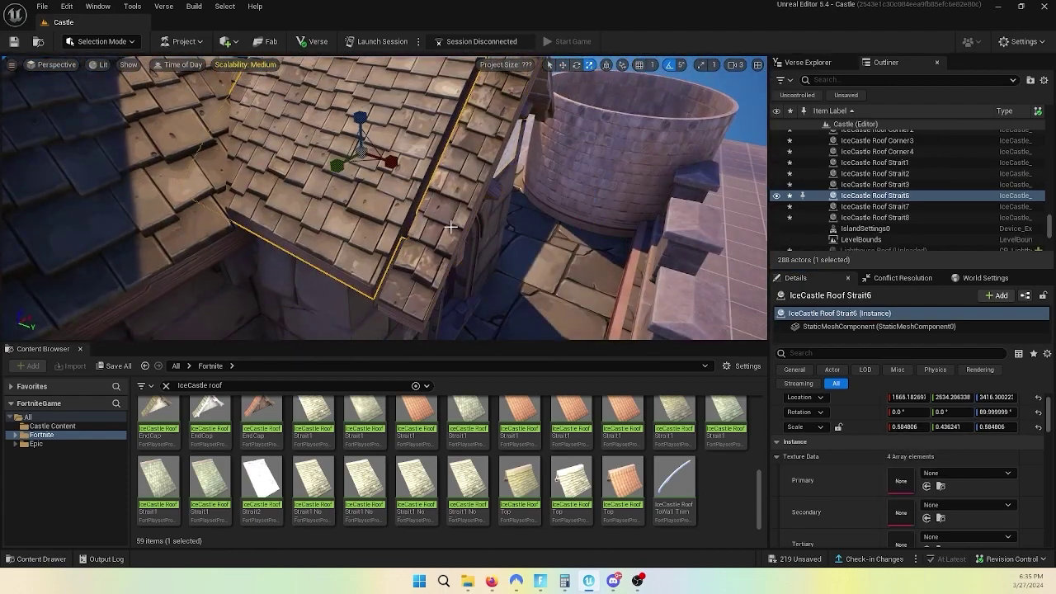
key(w)
drag(381, 196, 455, 165)
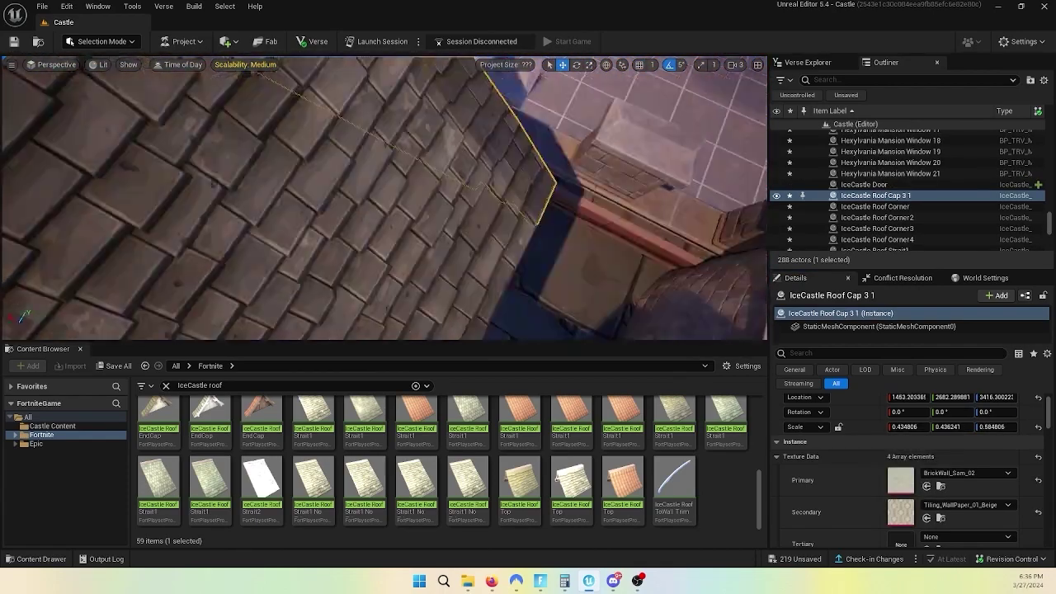
Step: Refine the asset search to 'cap' and duplicate the roof cap beside the original
scroll(422, 422, up, 3)
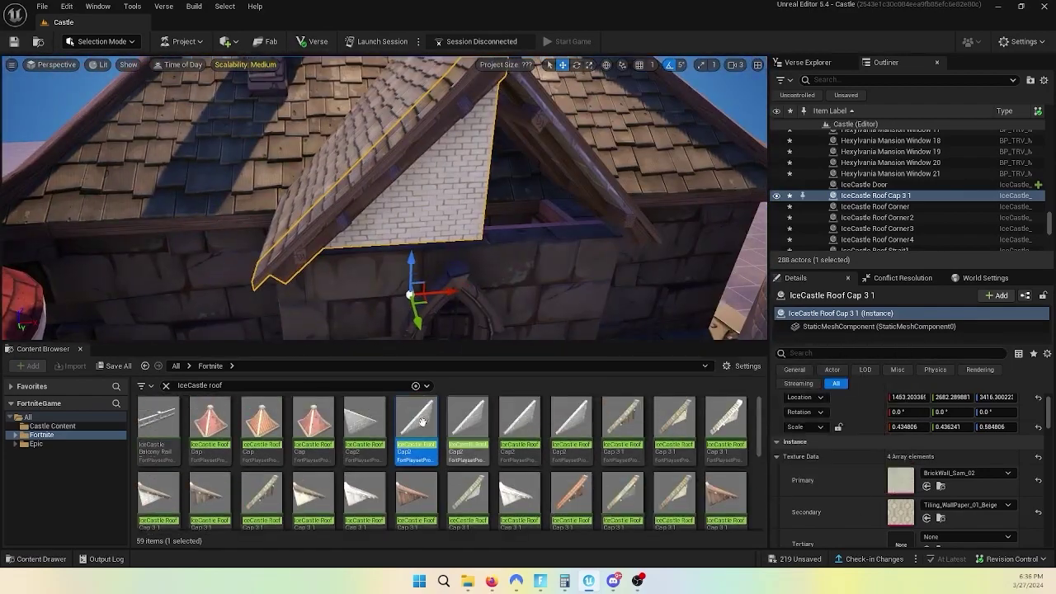
click(223, 386)
text(cap)
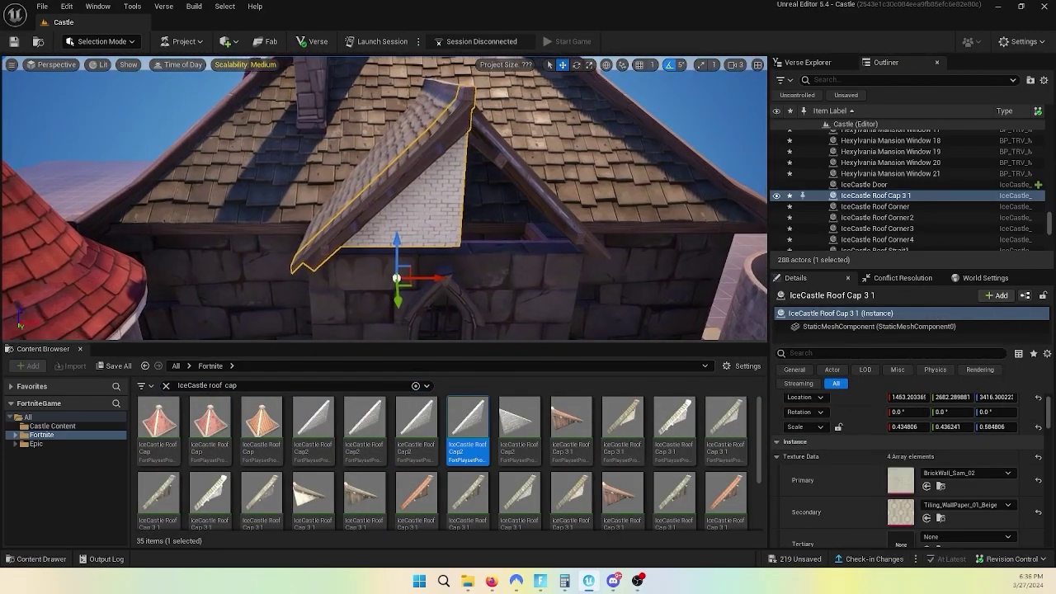
shift+drag(430, 238, 396, 235)
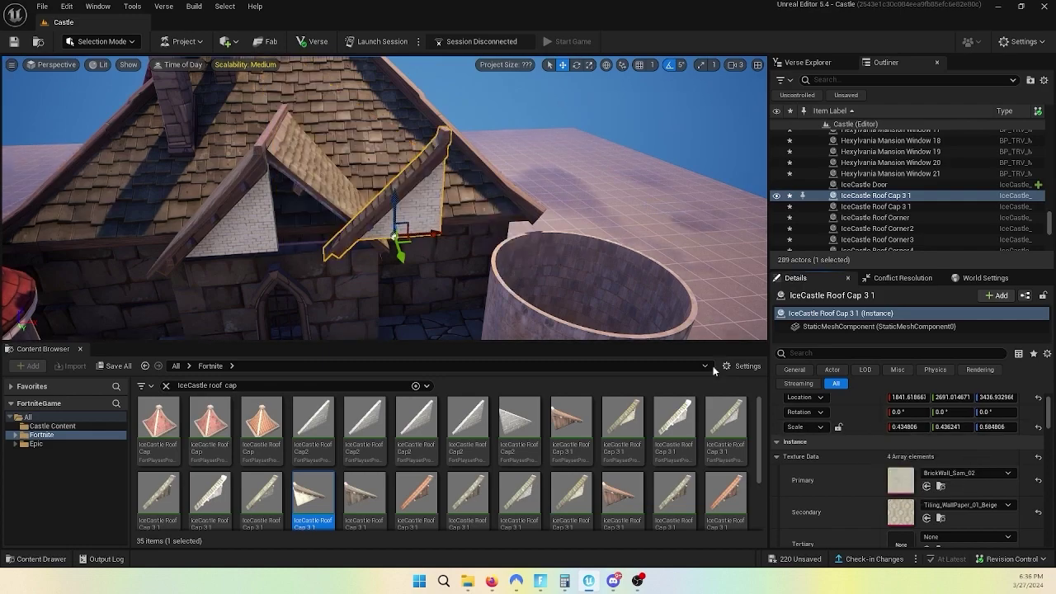
click(875, 207)
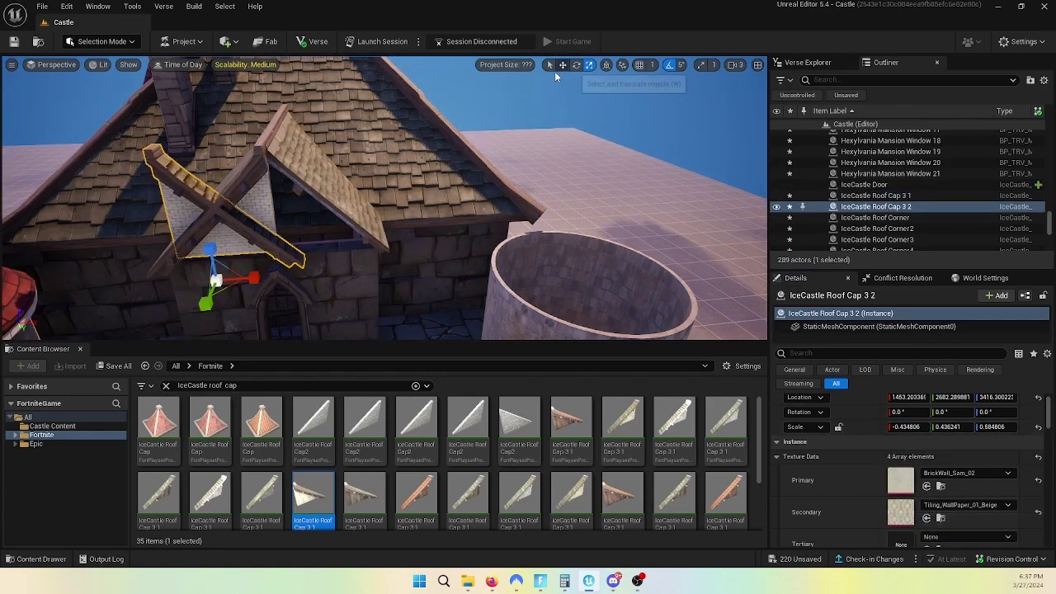
key(f)
Step: Select the mansion window, rounded wall, dungeon walls and straight roof pieces Strait3 and Strait7
mouse_move(324, 262)
right_down()
mouse_move(363, 231)
mouse_move(313, 198)
mouse_move(337, 220)
mouse_move(454, 220)
mouse_move(361, 105)
mouse_move(480, 192)
mouse_move(336, 229)
mouse_move(481, 326)
mouse_move(272, 207)
mouse_move(355, 223)
right_up()
click(365, 224)
click(312, 195)
ctrl+click(332, 226)
click(455, 219)
ctrl+click(480, 193)
Step: Select Dungeon Solid 49 and 50, a tower window and a mansion roof piece for pasting
click(429, 206)
click(462, 215)
click(381, 221)
click(336, 228)
click(480, 325)
click(272, 206)
right_click(924, 495)
Step: Move around the castle, selecting roof caps, Mansion Window 18 and the courtyard dungeon walls
key(Escape)
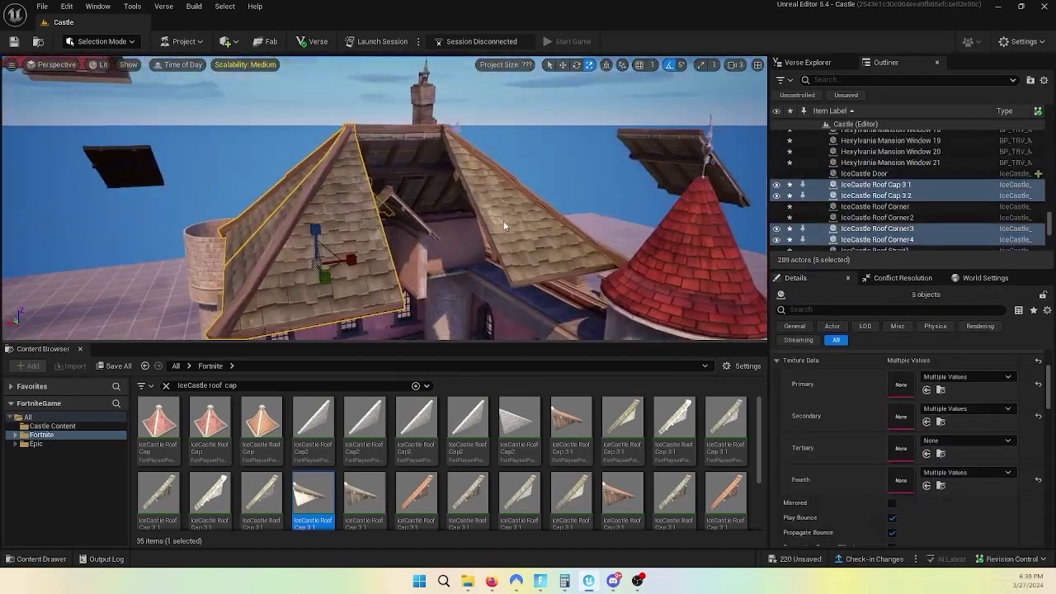
ctrl+click(355, 223)
click(493, 153)
key(f)
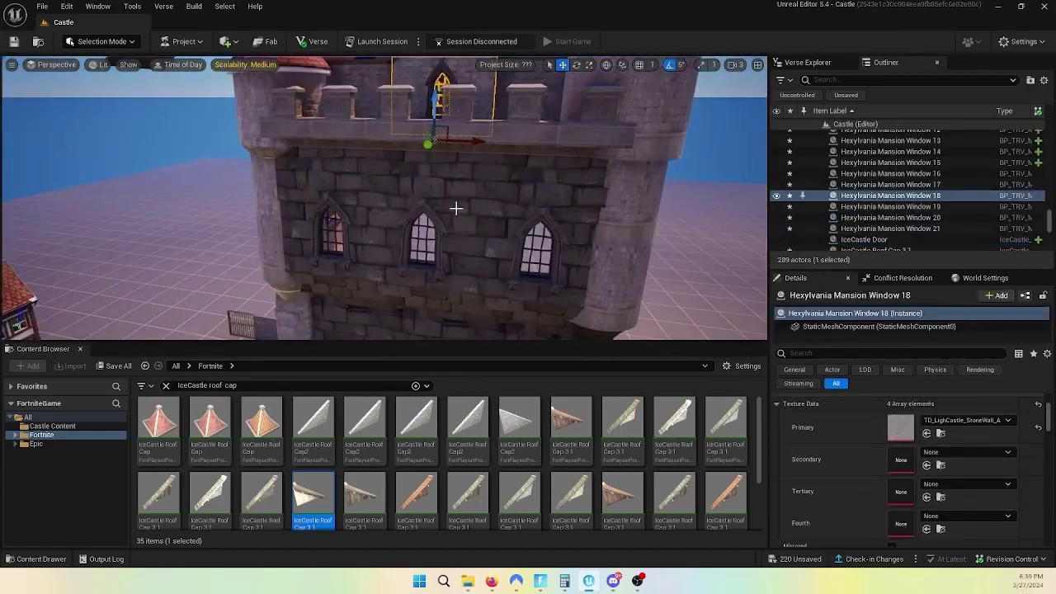
click(456, 208)
right_drag(456, 208, 601, 280)
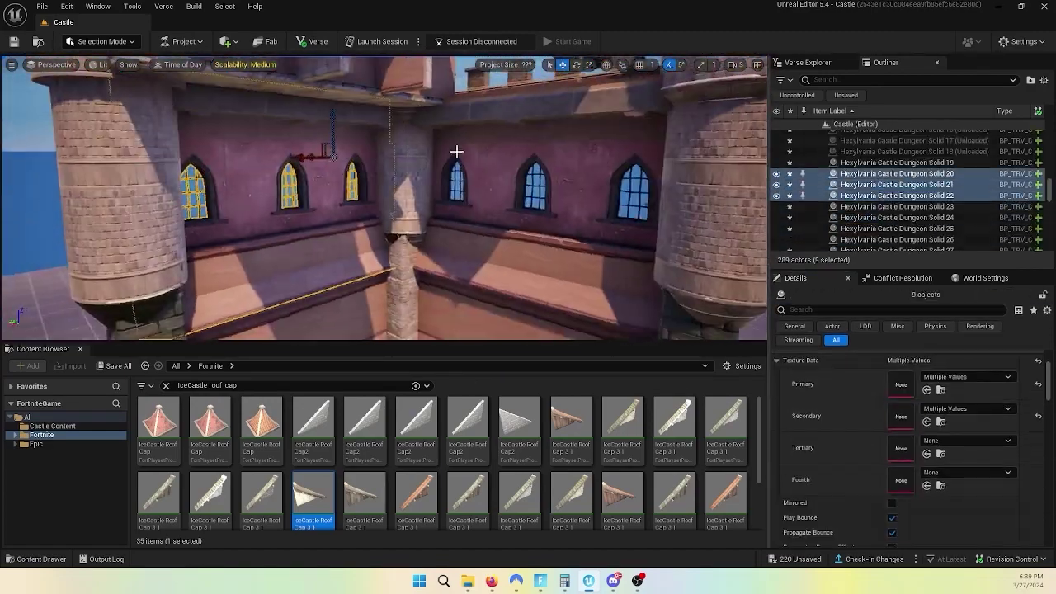
right_drag(602, 280, 348, 212)
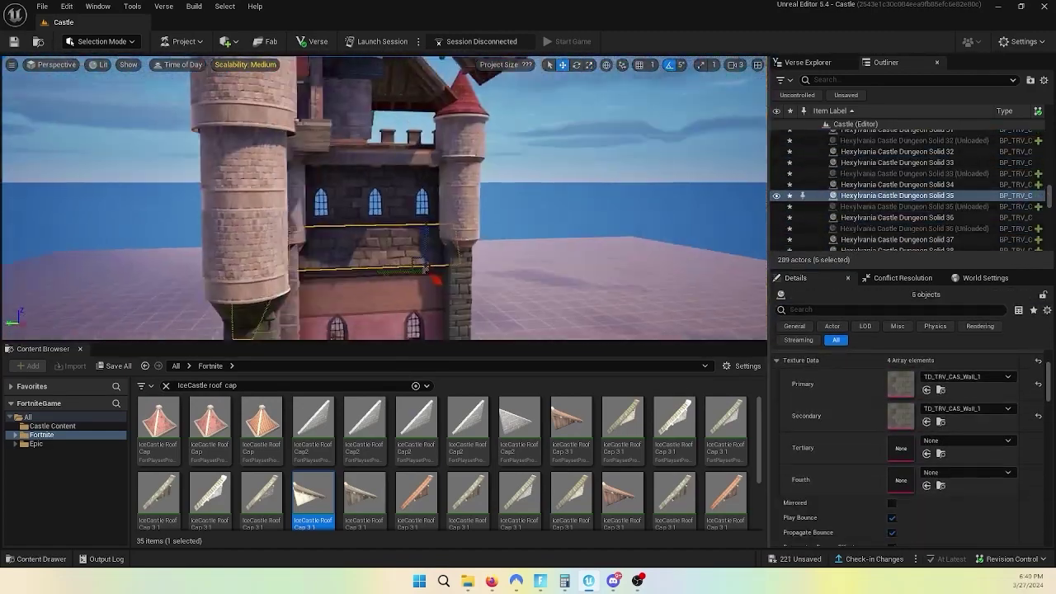
Step: Select the tower's outside walls and paste TD_TRV_CAS_Wall_1 as their secondary texture
click(348, 213)
click(348, 213)
key(f)
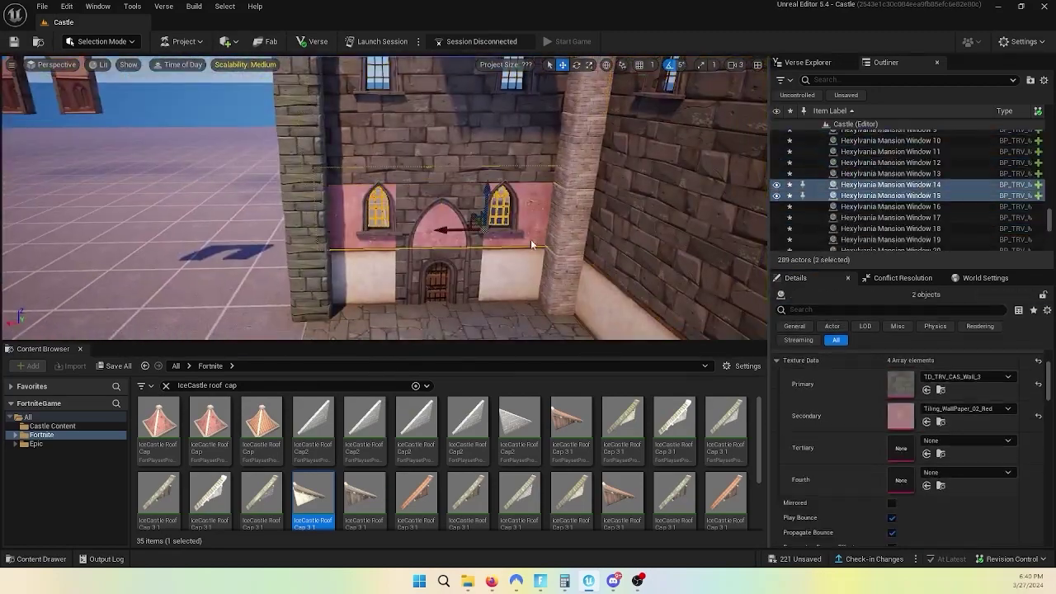
right_click(904, 421)
click(935, 450)
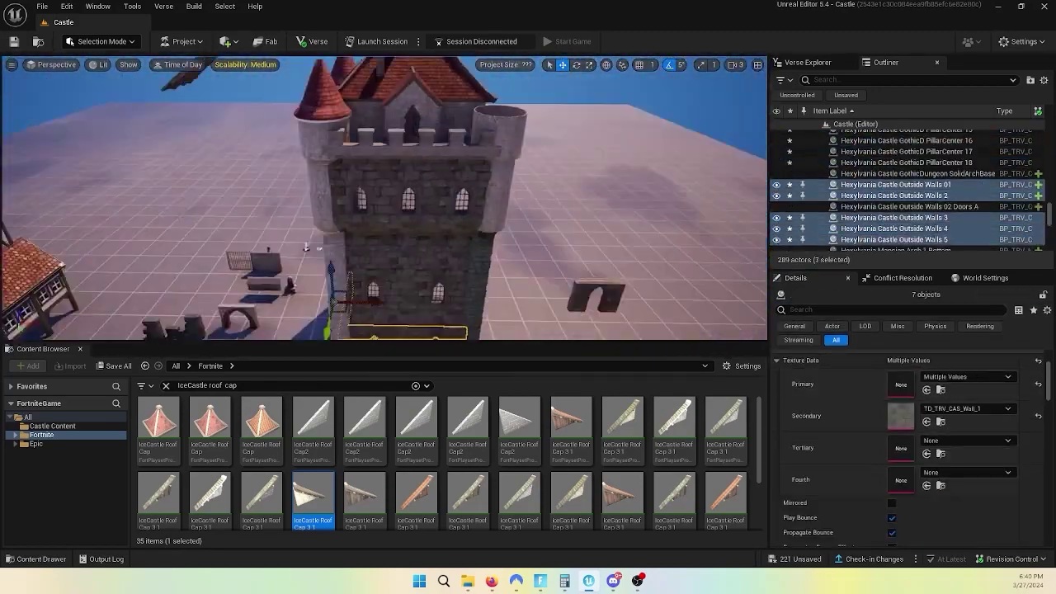
Step: Select PillarCenter 4 and undo earlier pillar, roof, balcony and rounded wall edits
key(f)
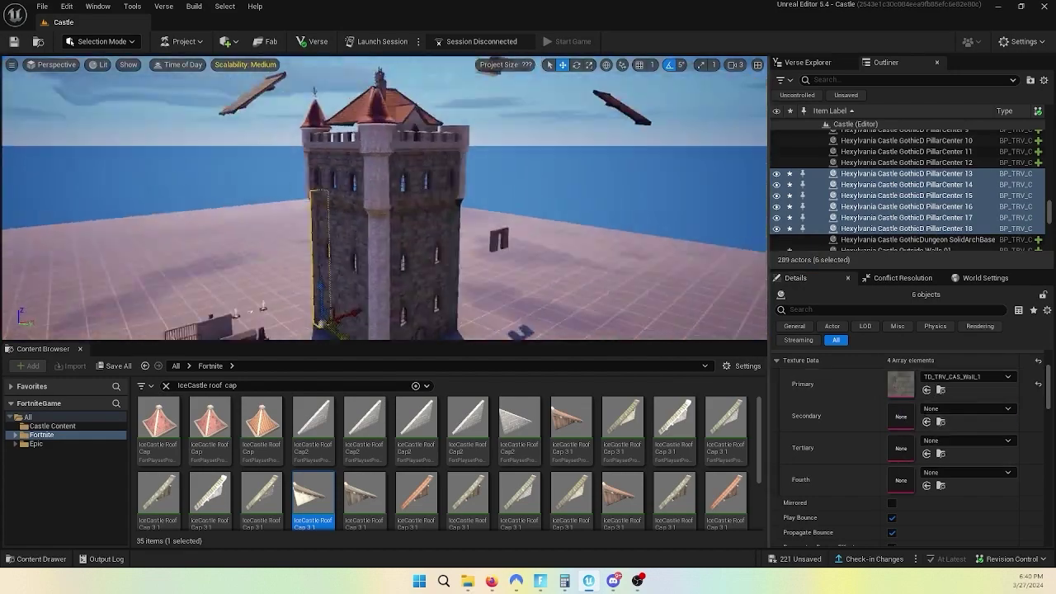
click(375, 234)
key(ctrl+z)
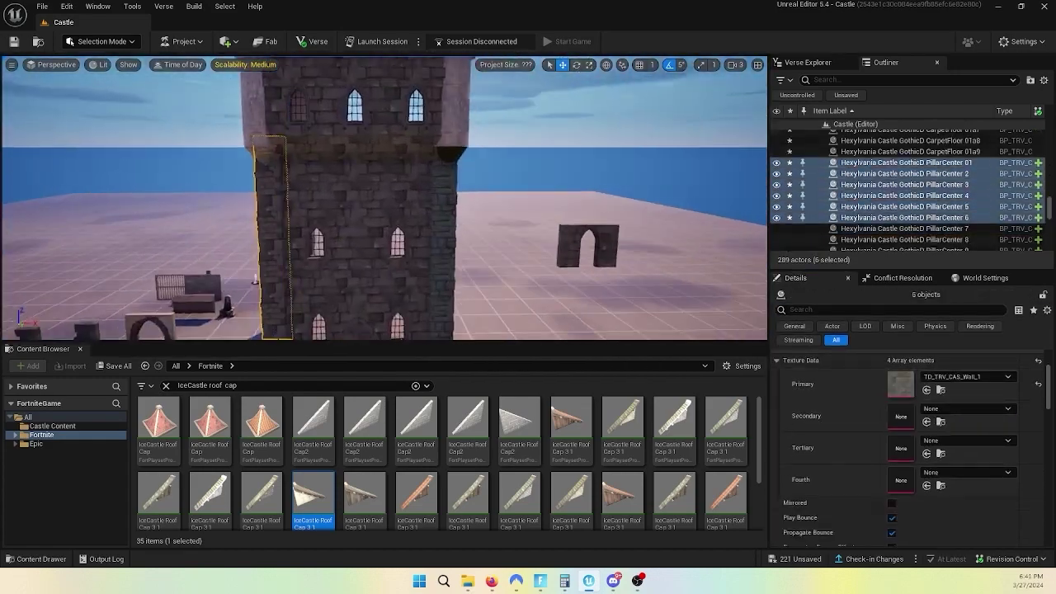
key(ctrl+z)
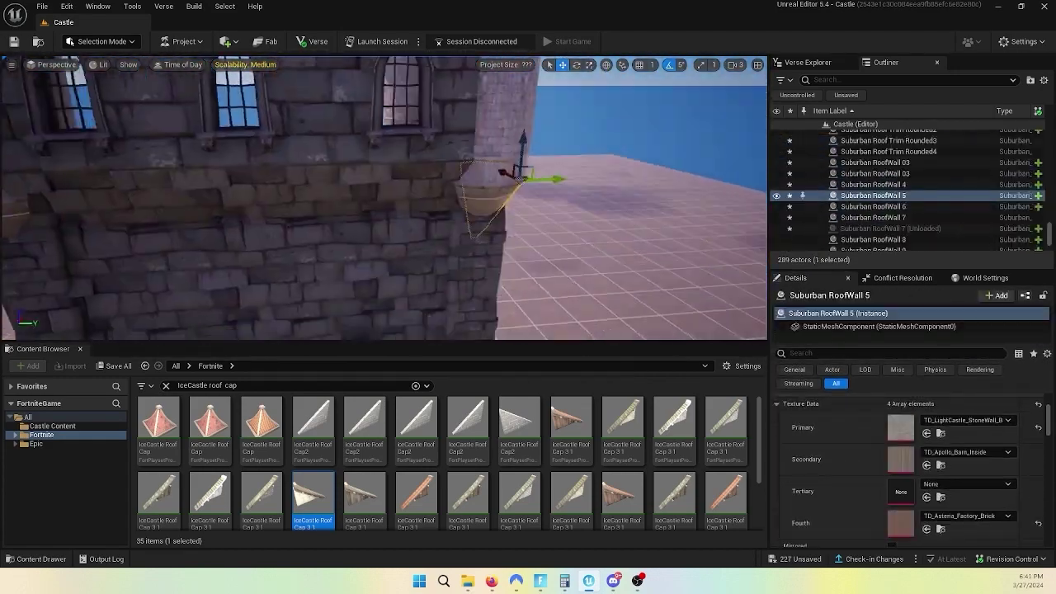
key(ctrl+z)
key(ctrl+z)
key(ctrl+z)
key(ctrl+z)
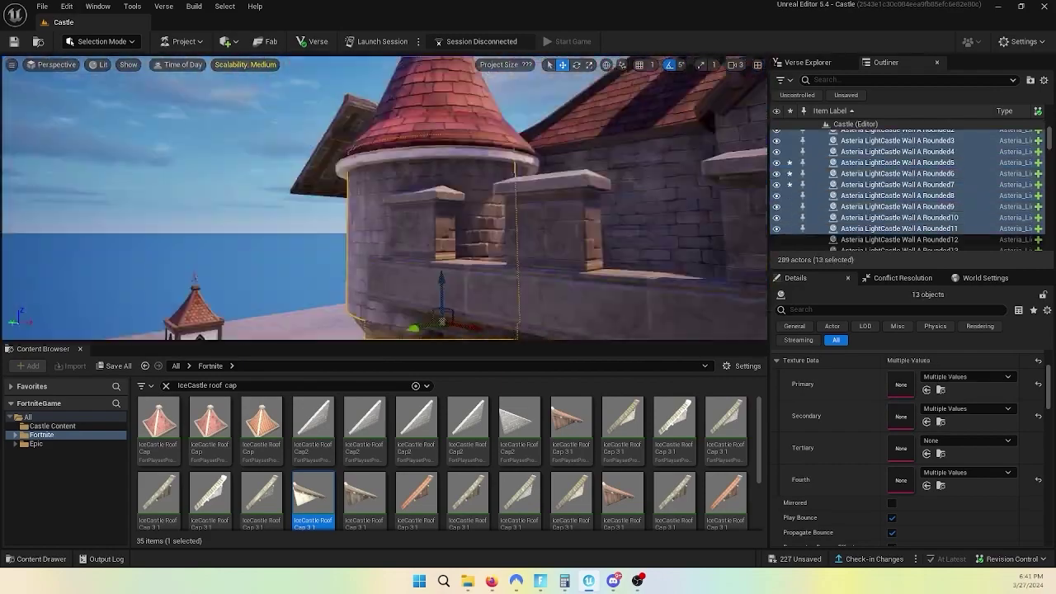
key(ctrl+z)
key(ctrl+z)
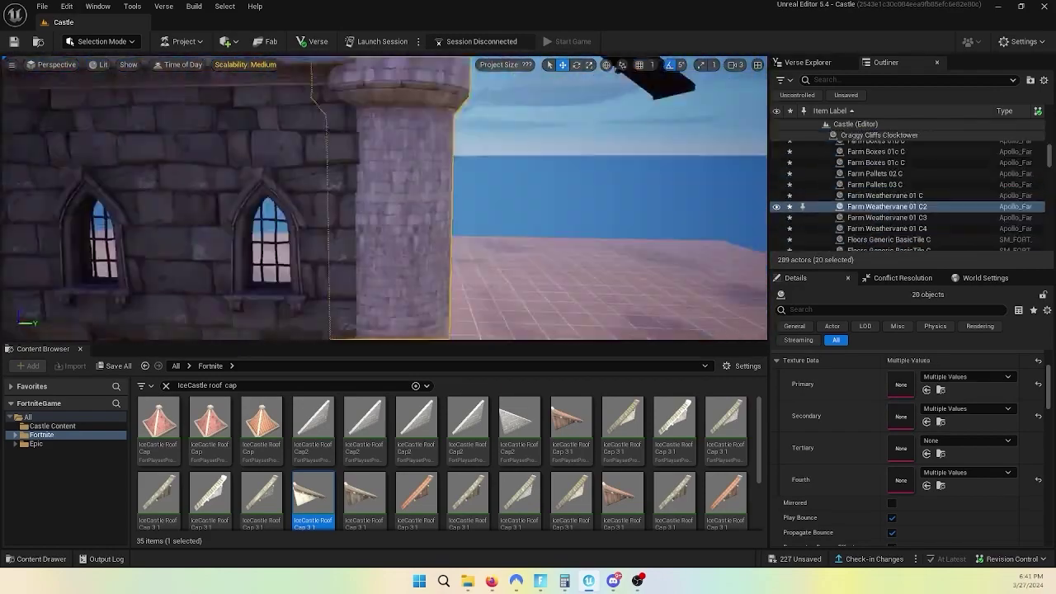
key(ctrl+z)
key(ctrl+z)
key(ctrl+z)
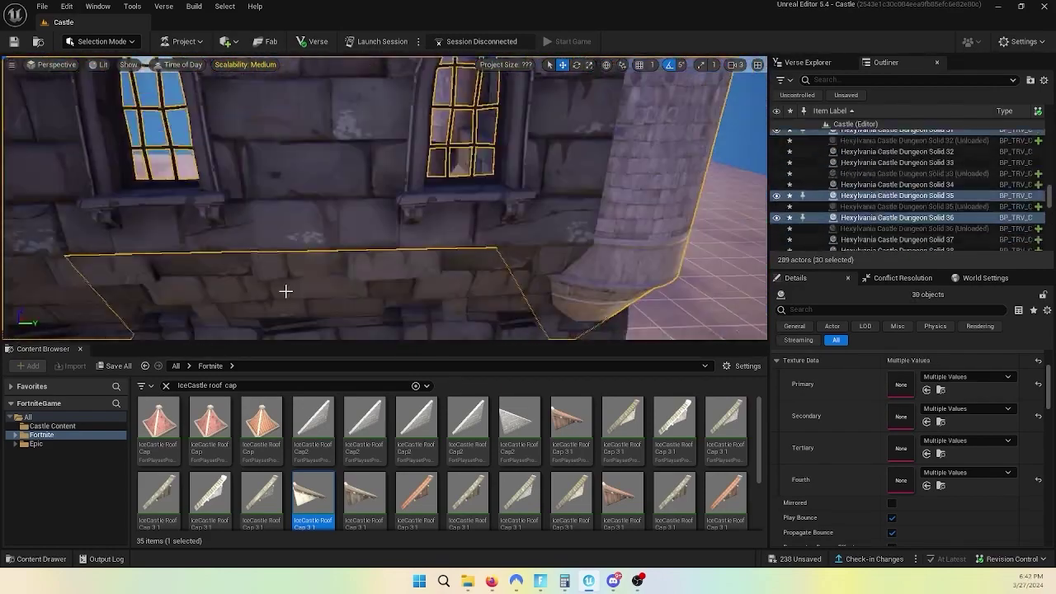
key(ctrl+z)
key(ctrl+z)
key(ctrl+z)
key(ctrl+z)
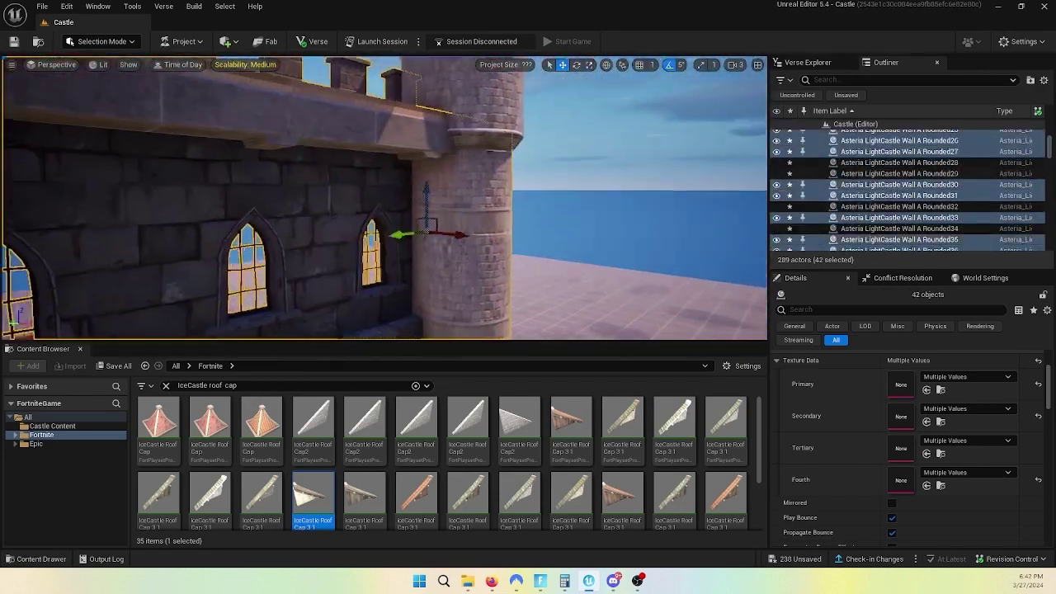
key(ctrl+z)
key(ctrl+z)
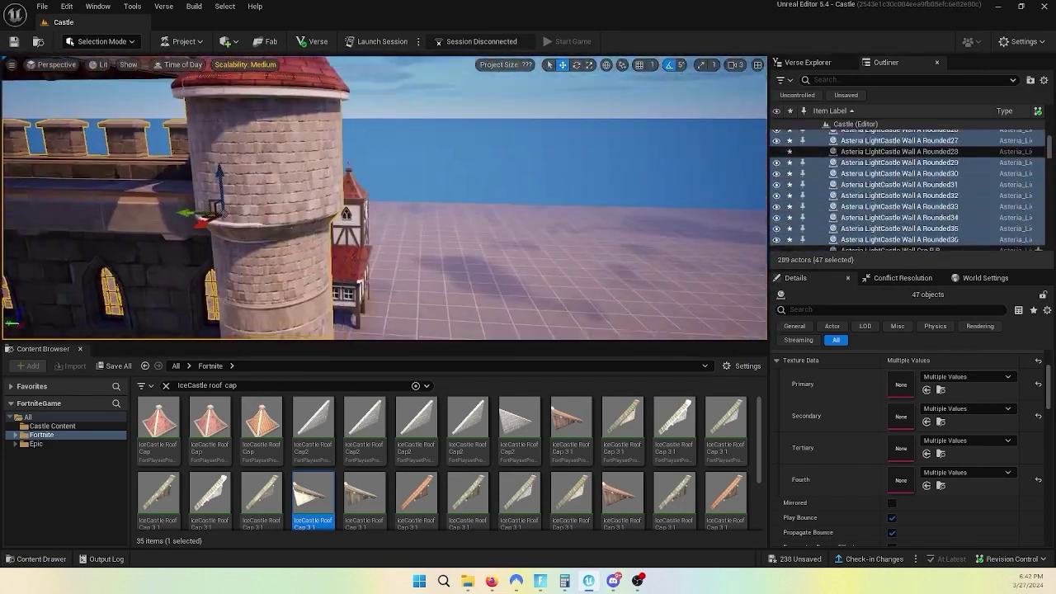
key(ctrl+z)
key(ctrl+z)
key(ctrl+z)
key(ctrl+z)
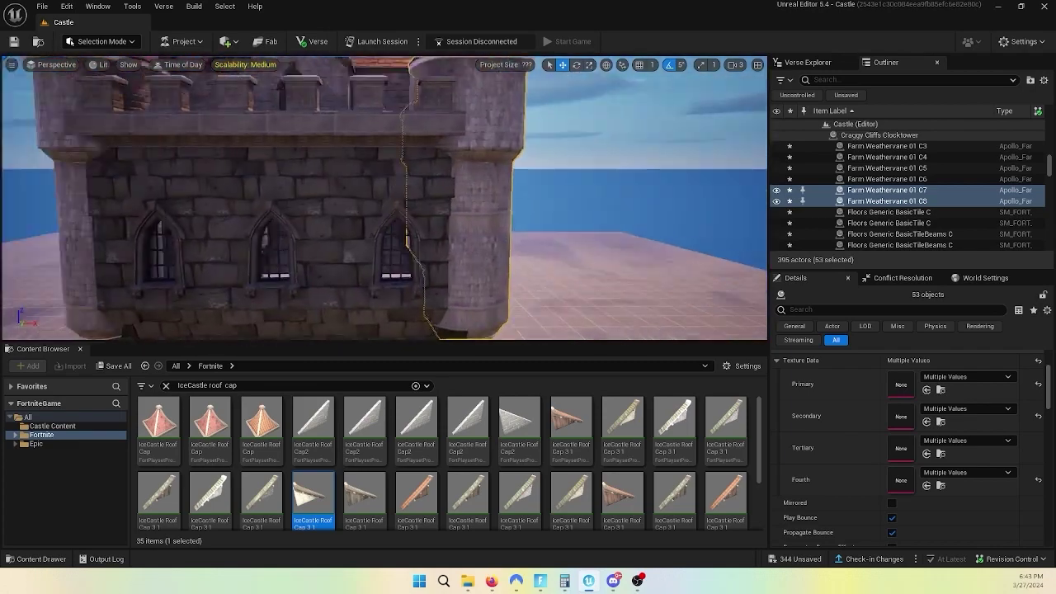
Step: Undo six more recent edits to the castle and tower walls
key(ctrl+z)
key(ctrl+z)
key(ctrl+z)
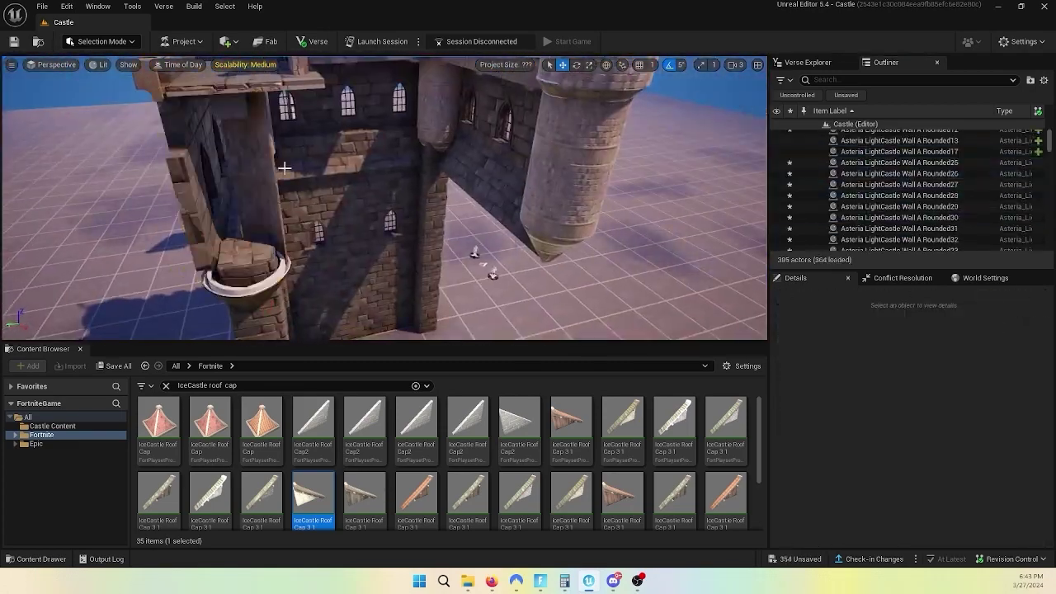
key(ctrl+z)
key(ctrl+z)
key(ctrl+z)
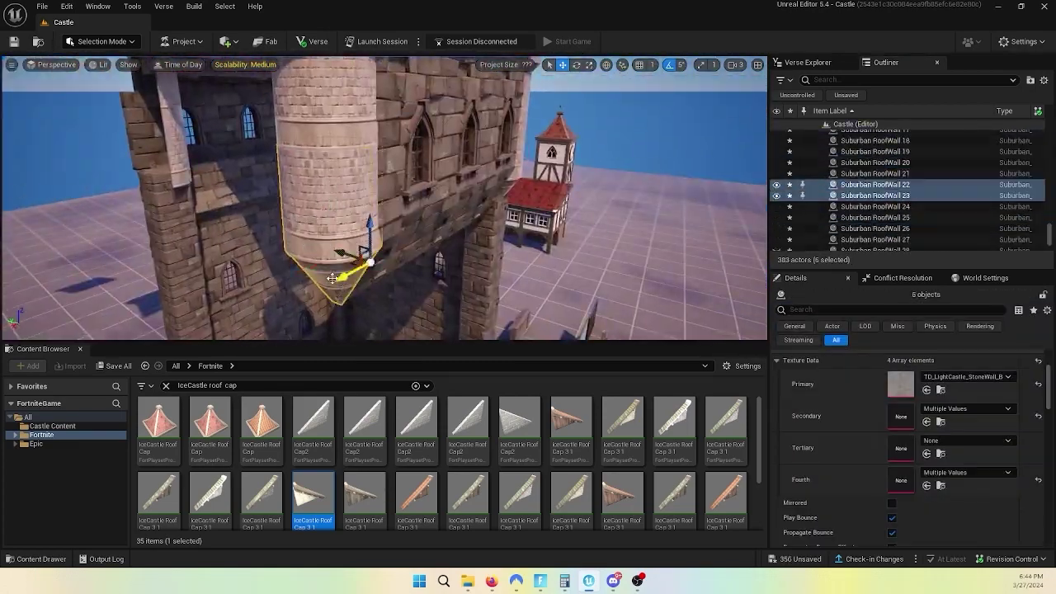
key(ctrl+z)
key(ctrl+z)
key(ctrl+z)
key(ctrl+z)
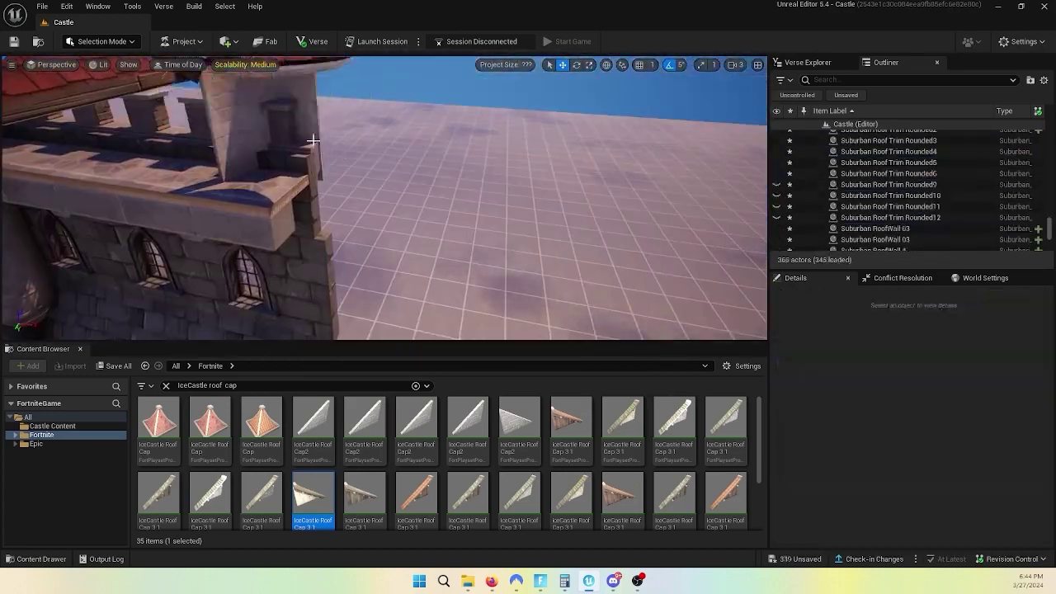
key(ctrl+z)
key(ctrl+z)
key(ctrl+z)
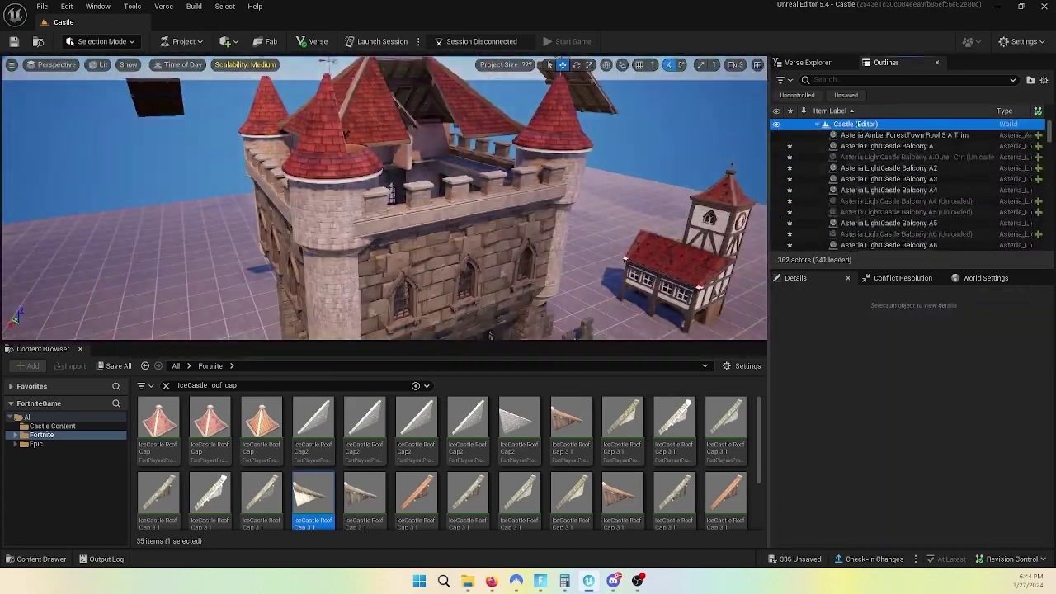
key(ctrl+z)
key(ctrl+z)
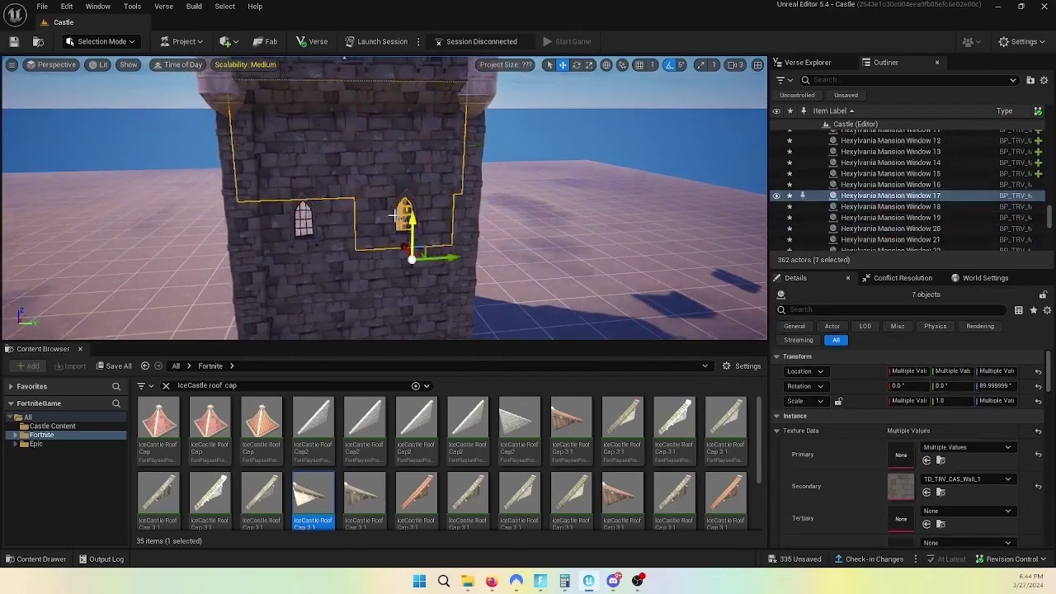
key(ctrl+z)
key(ctrl+z)
Step: Redo the outer wall and corner pillar placements, ending with the extra outside walls
key(ctrl+y)
key(ctrl+y)
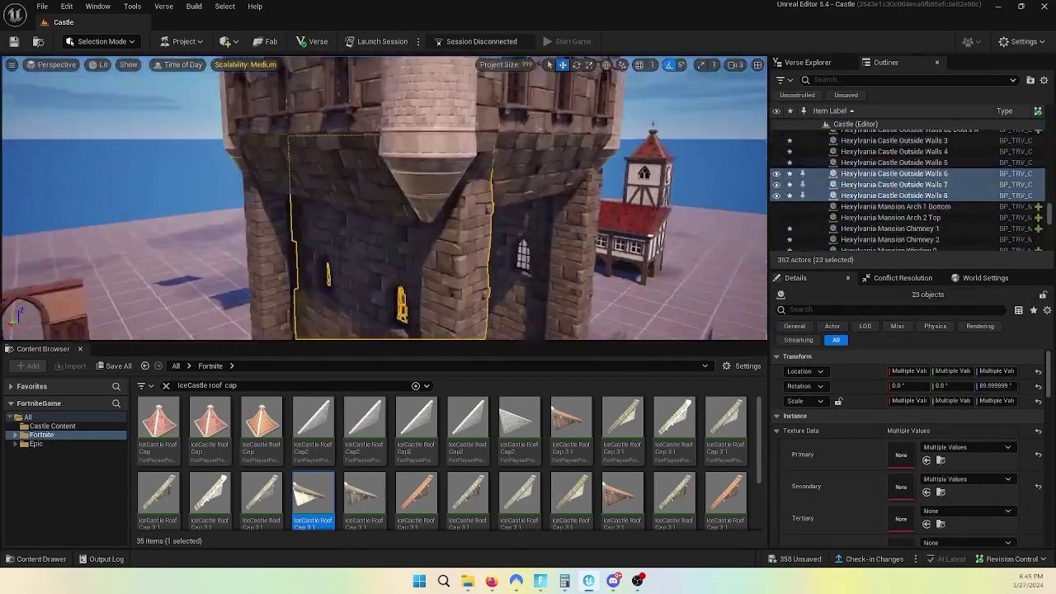
key(ctrl+y)
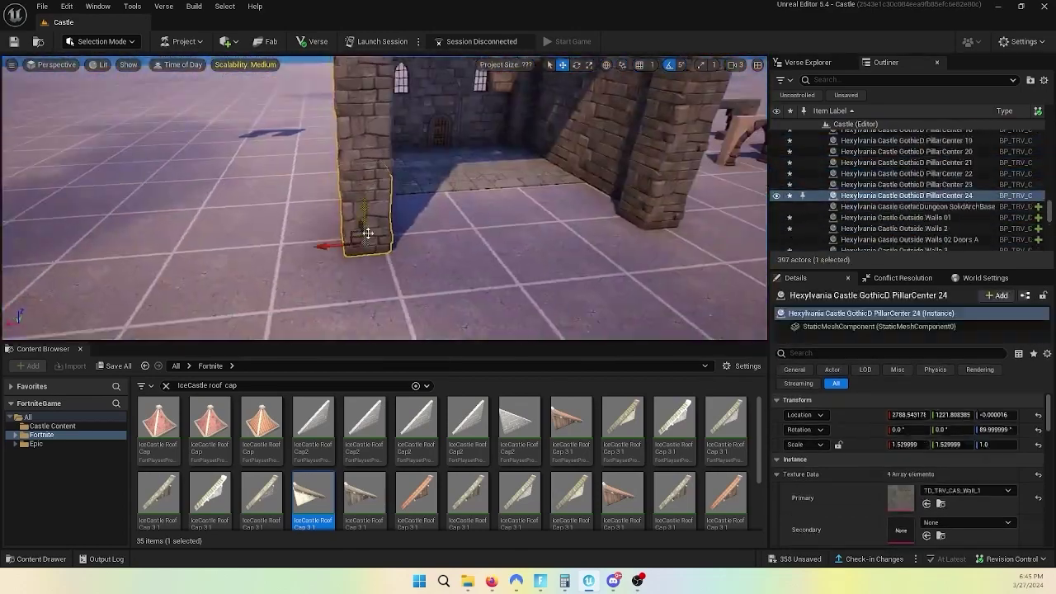
key(ctrl+y)
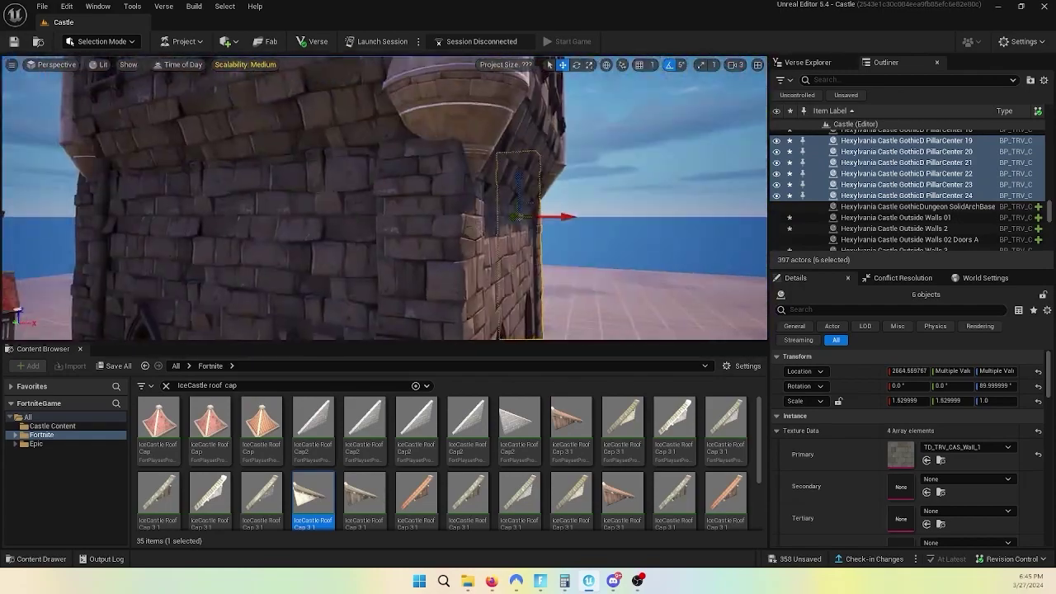
key(ctrl+y)
key(ctrl+y)
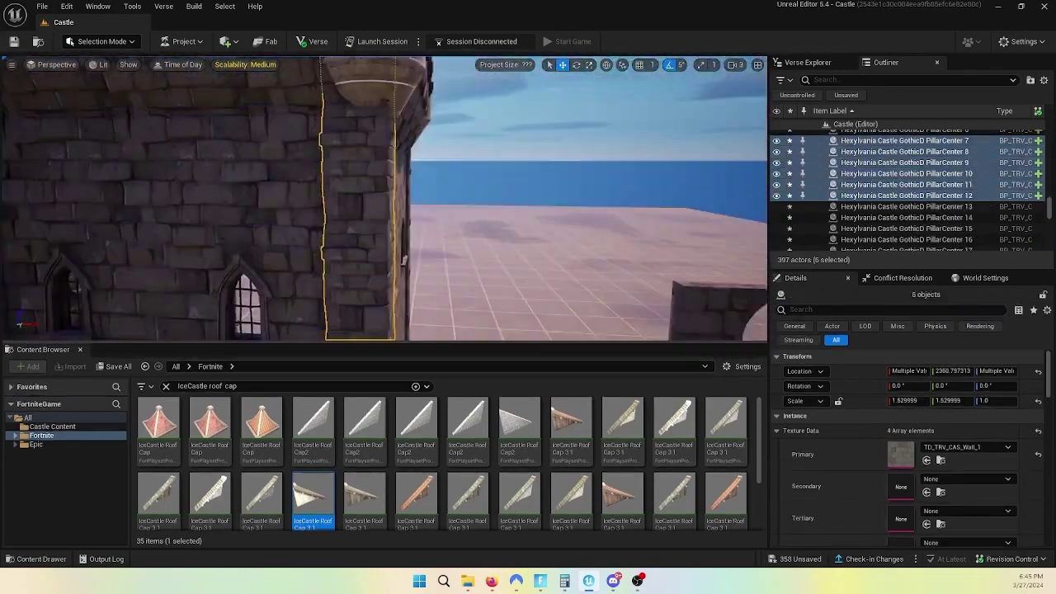
key(ctrl+z)
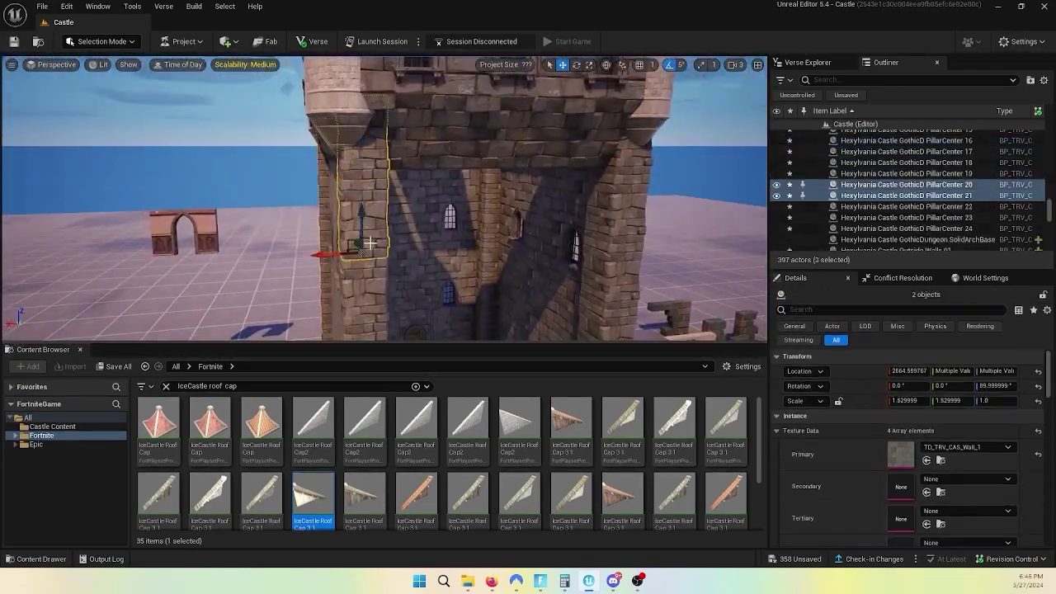
key(ctrl+z)
key(ctrl+z)
key(ctrl+z)
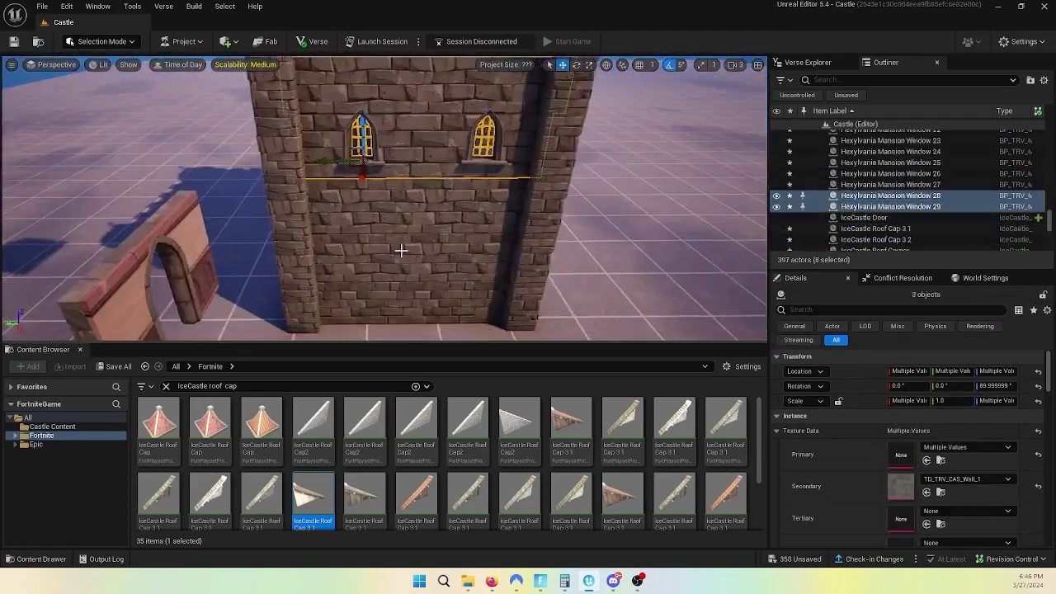
key(ctrl+z)
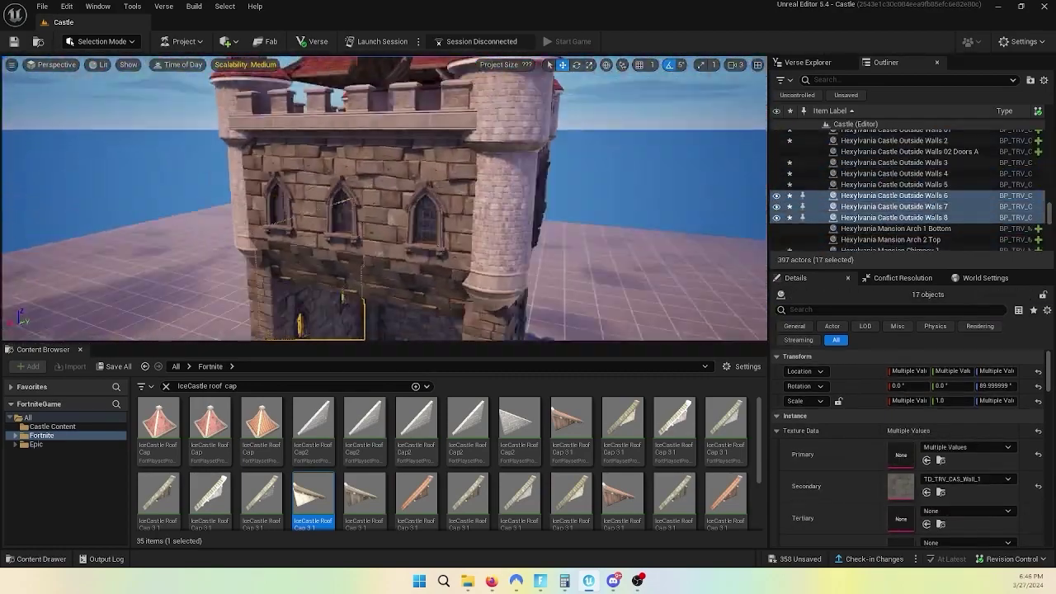
key(ctrl+y)
key(e)
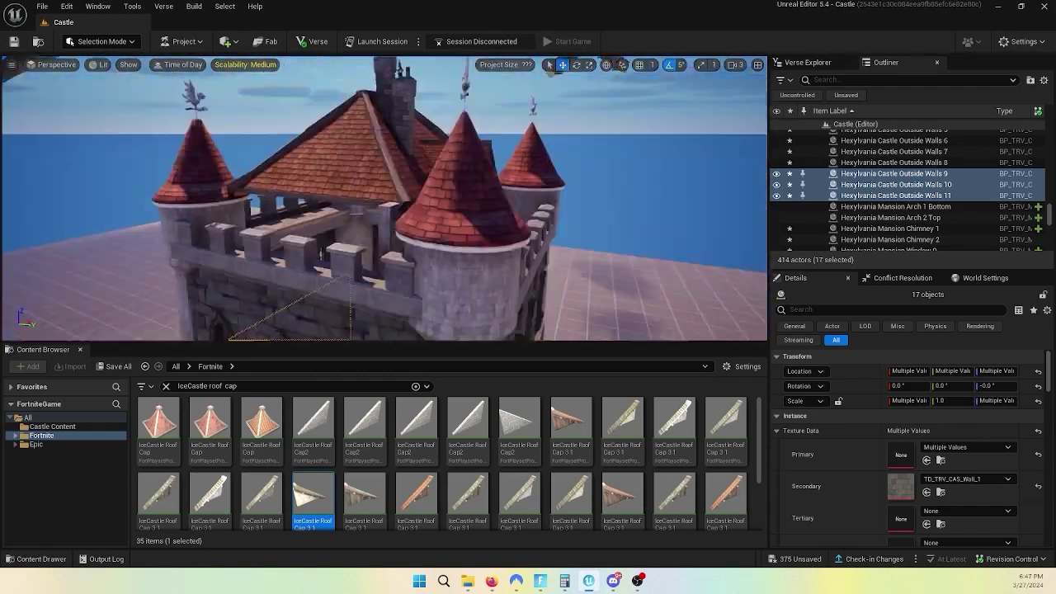
Step: Replay the rooftop wall block placement and the small roof cap edits
key(ctrl+y)
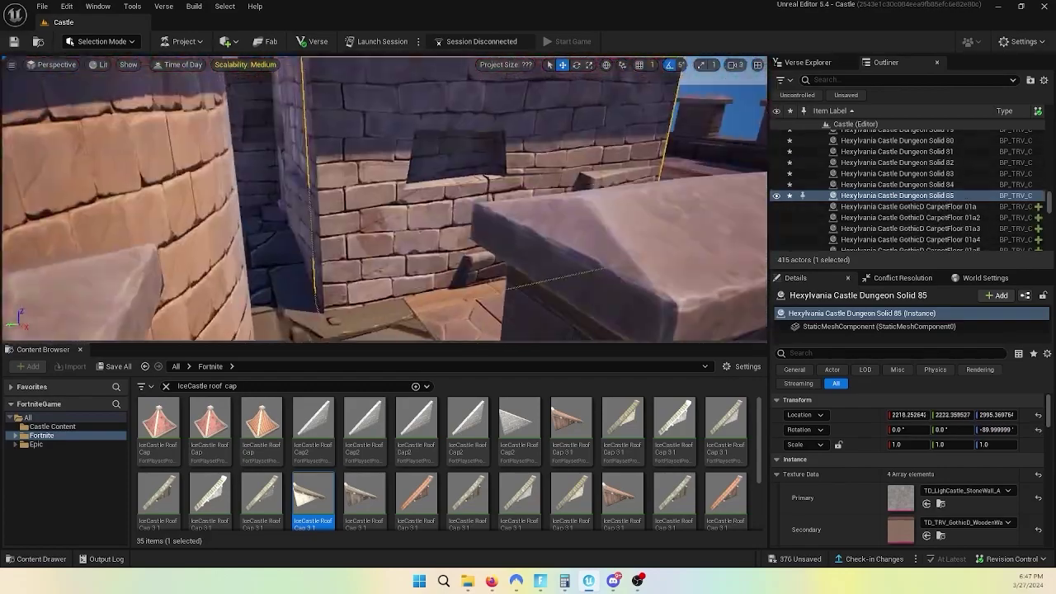
key(ctrl+y)
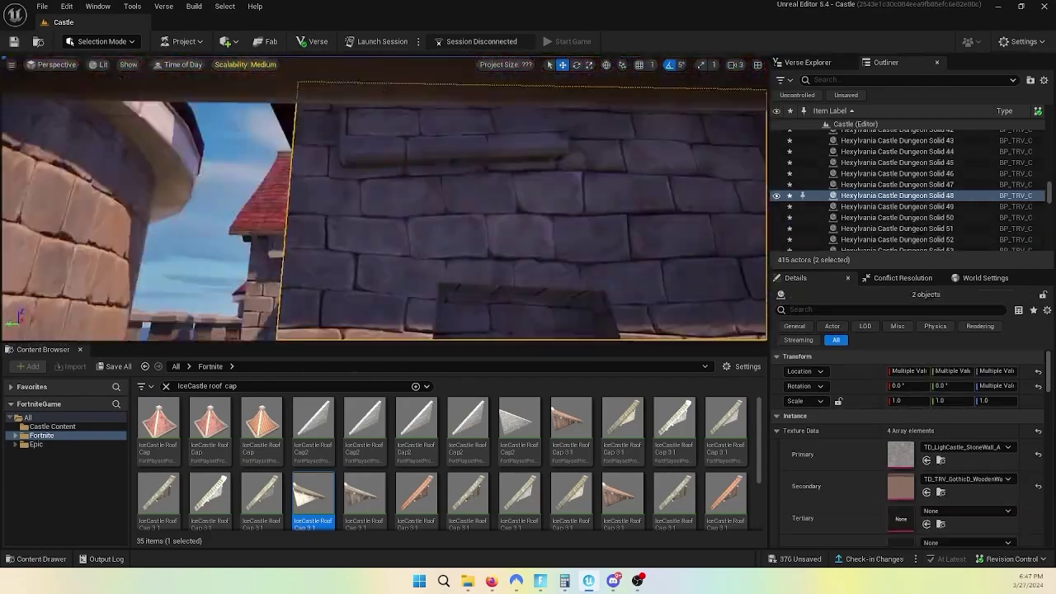
key(ctrl+y)
key(ctrl+y)
key(ctrl+y)
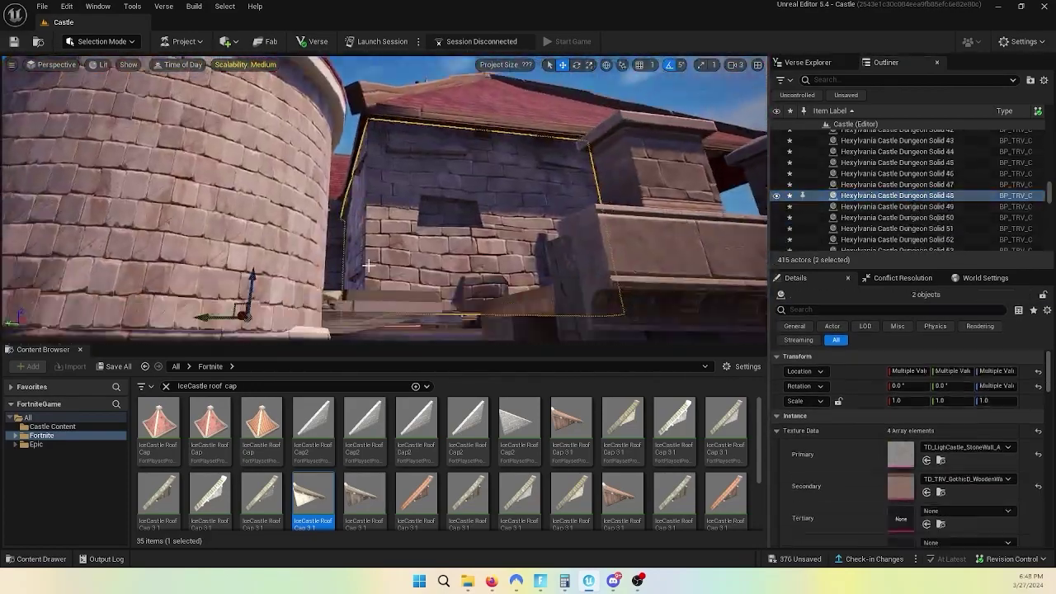
key(ctrl+z)
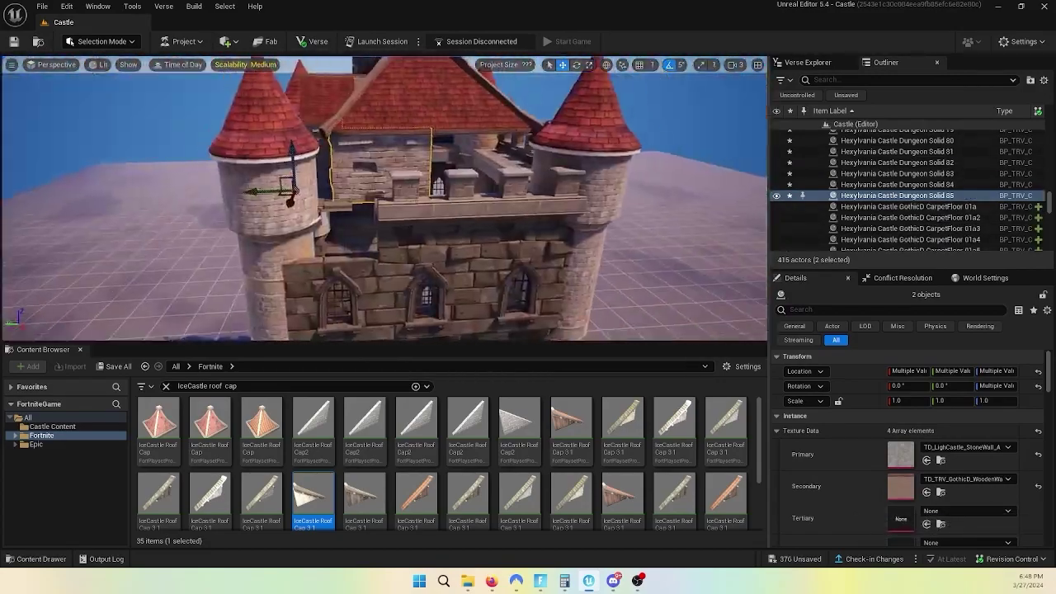
key(ctrl+z)
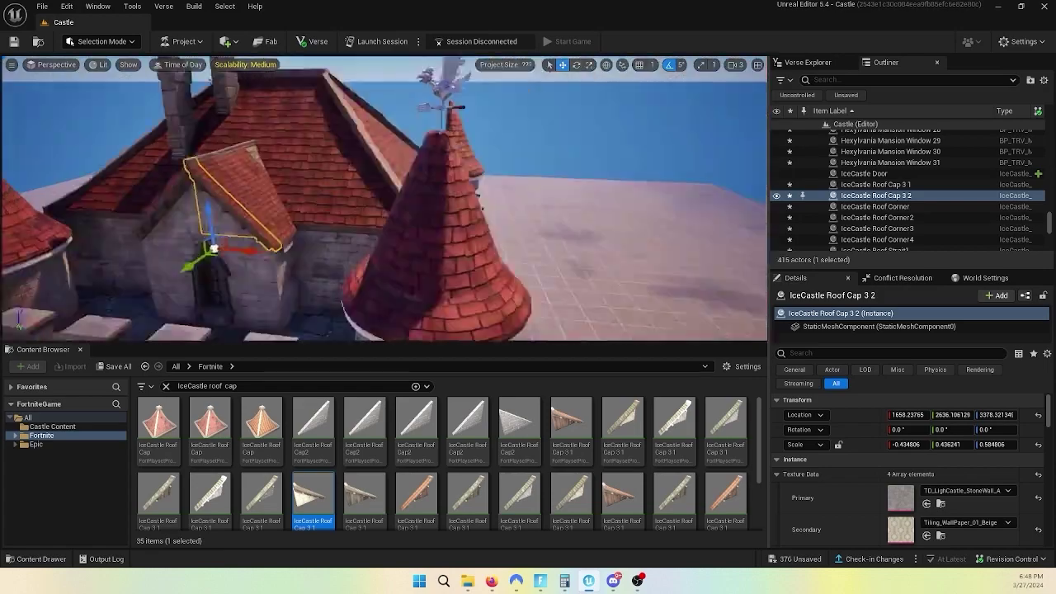
key(ctrl+z)
key(ctrl+z)
key(ctrl+z)
key(ctrl+z)
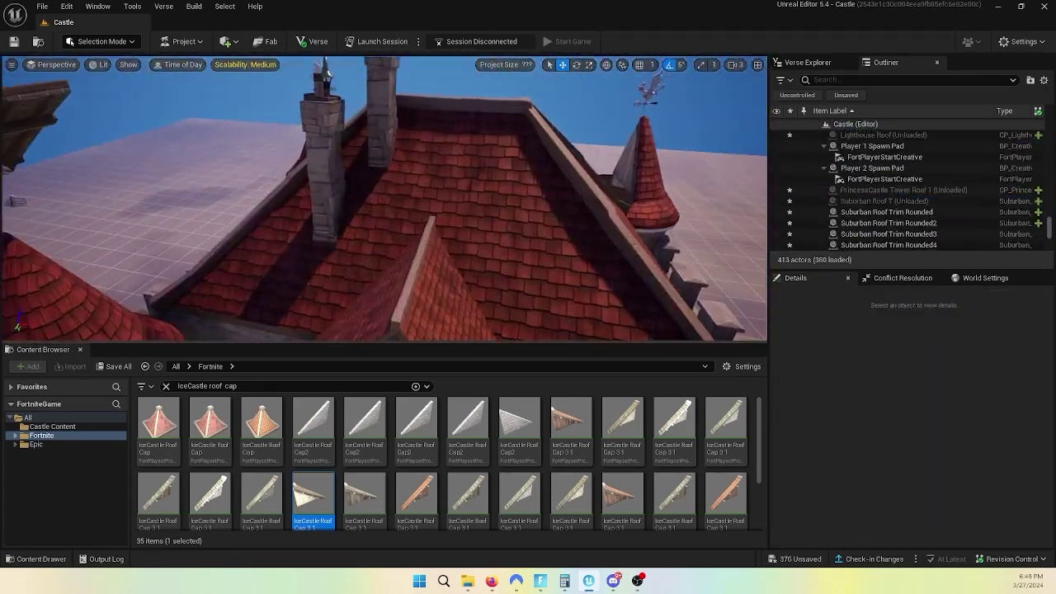
key(ctrl+z)
Step: Bring back the second chimney, balcony edits, carpet floor tiles and roof strip walls
key(ctrl+z)
key(ctrl+z)
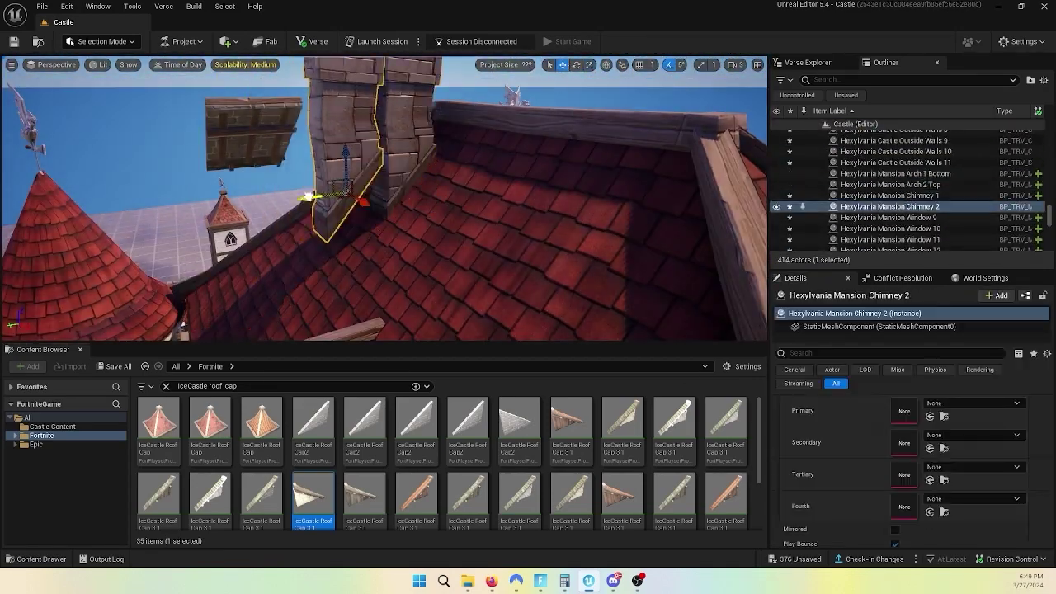
key(ctrl+z)
key(ctrl+z)
key(ctrl+z)
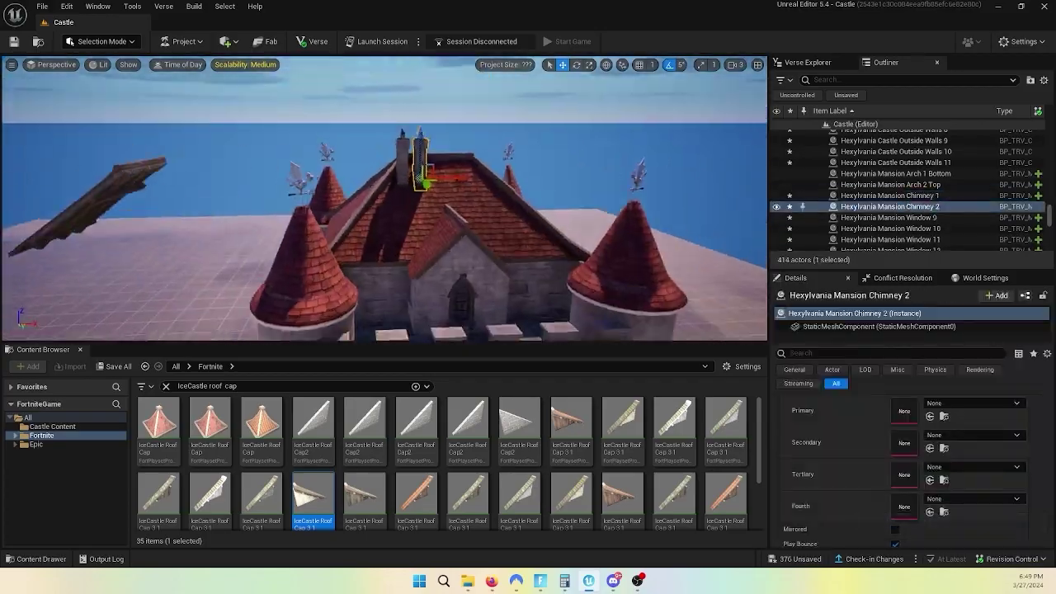
key(ctrl+z)
key(ctrl+z)
key(ctrl+z)
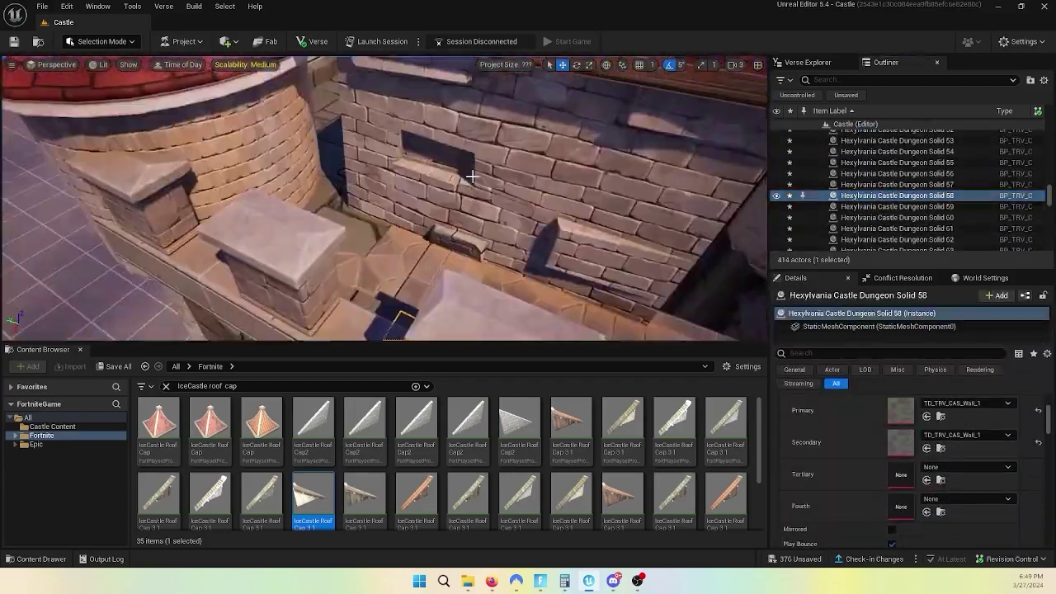
key(ctrl+z)
key(ctrl+z)
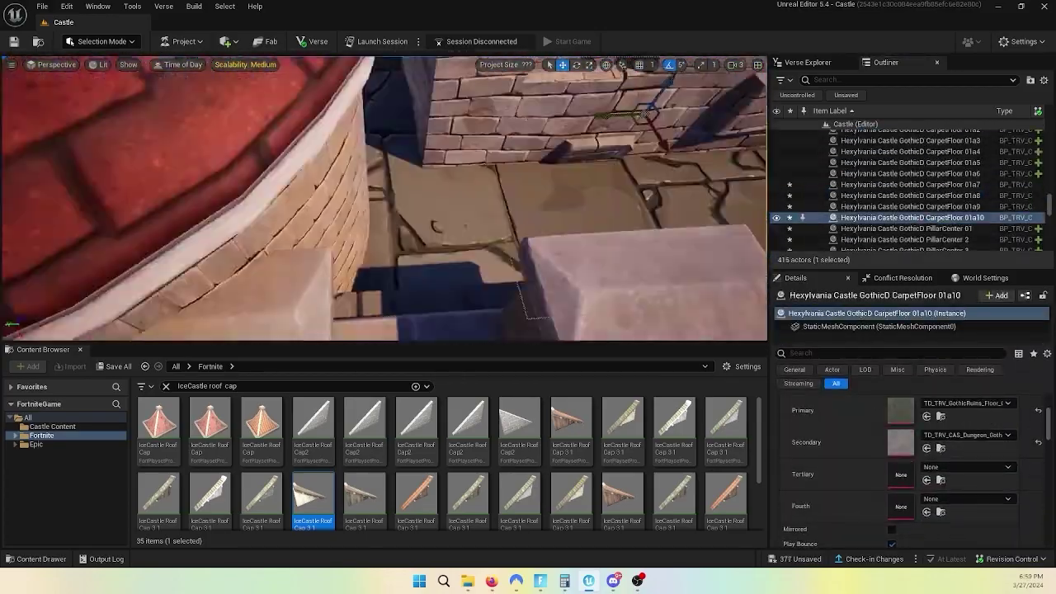
key(ctrl+z)
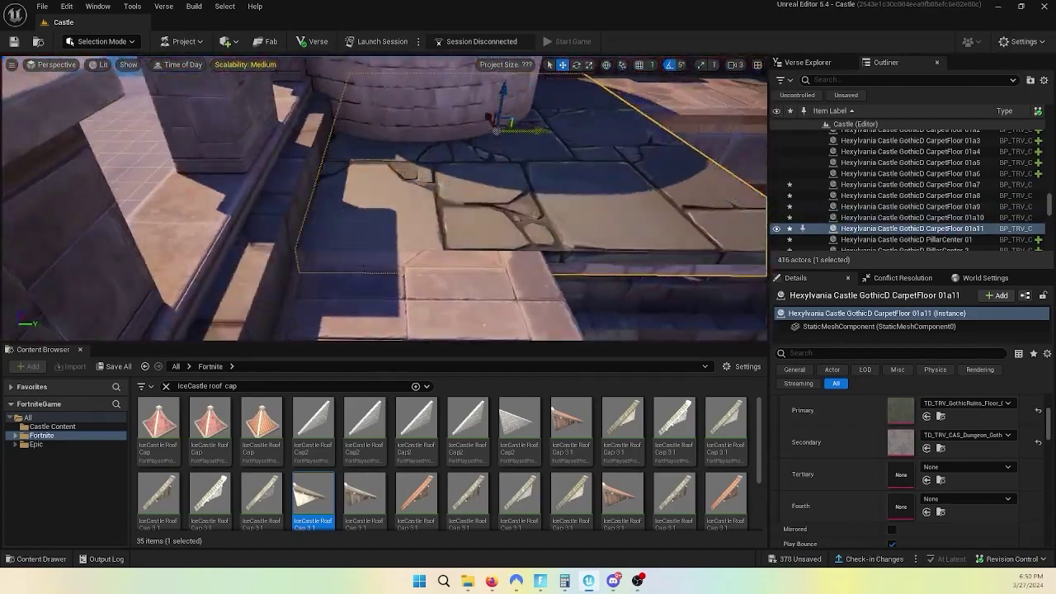
key(ctrl+z)
key(ctrl+z)
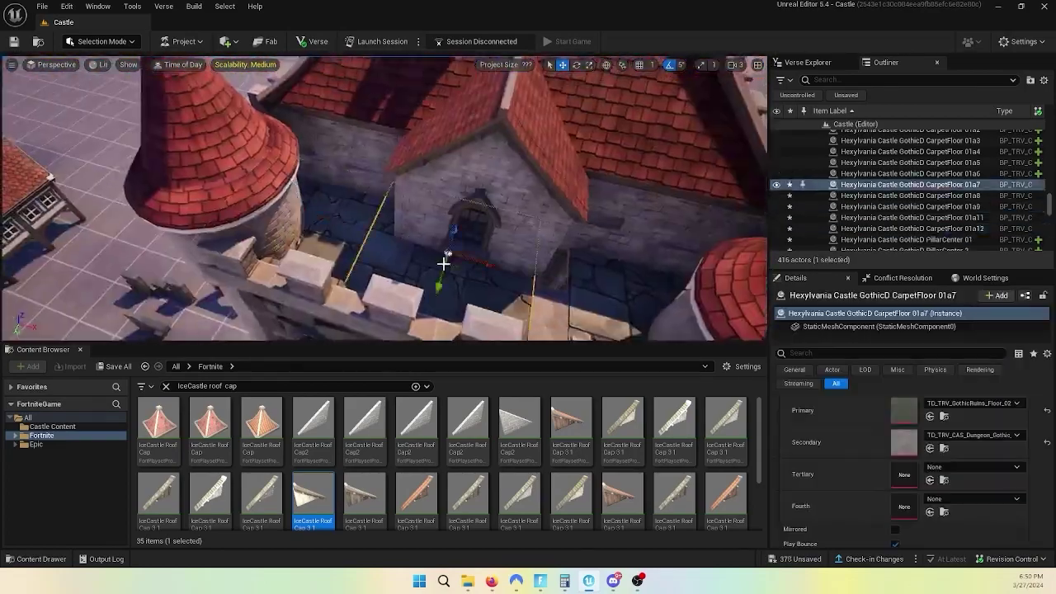
key(ctrl+z)
key(ctrl+z)
key(ctrl+z)
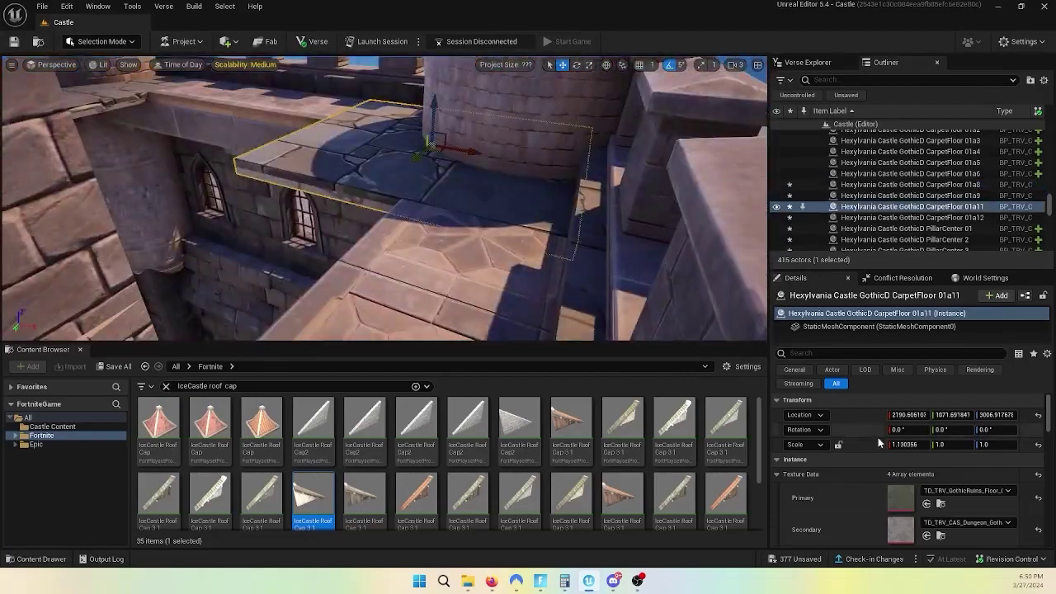
key(ctrl+z)
key(ctrl+z)
key(ctrl+z)
key(ctrl+z)
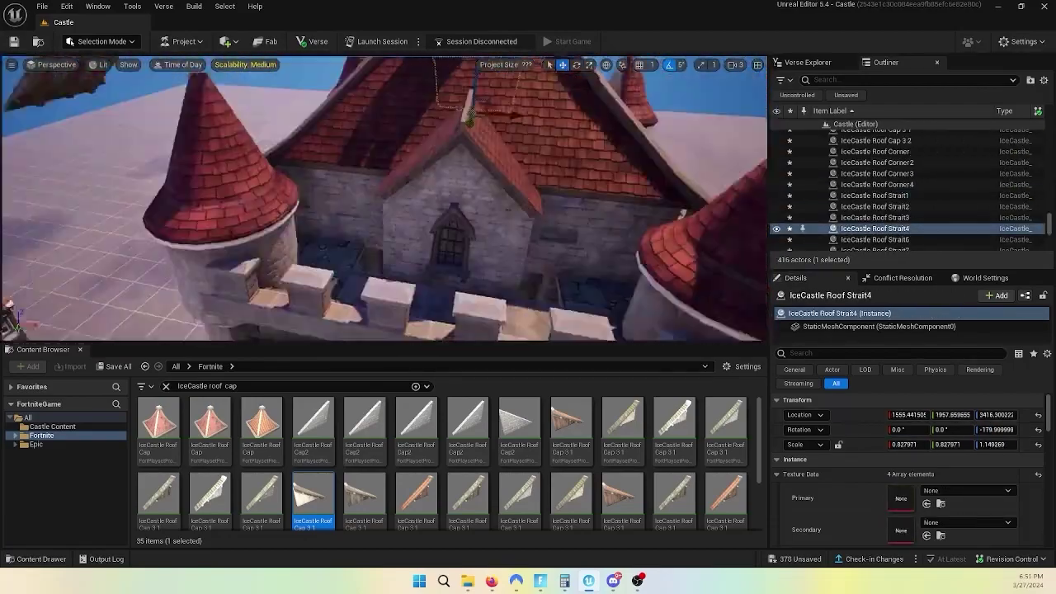
key(ctrl+z)
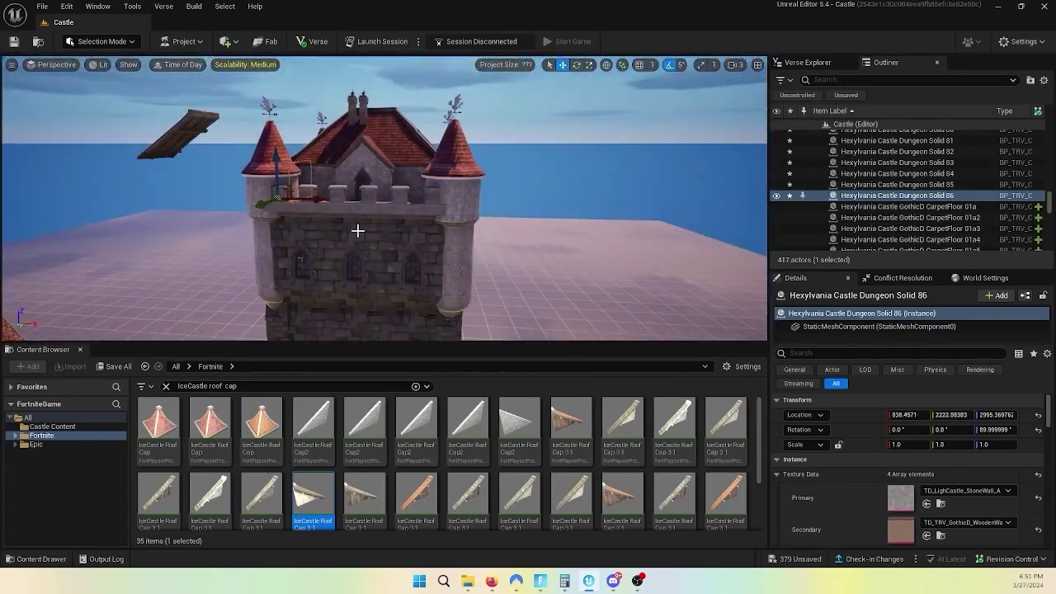
key(ctrl+z)
key(ctrl+z)
key(ctrl+z)
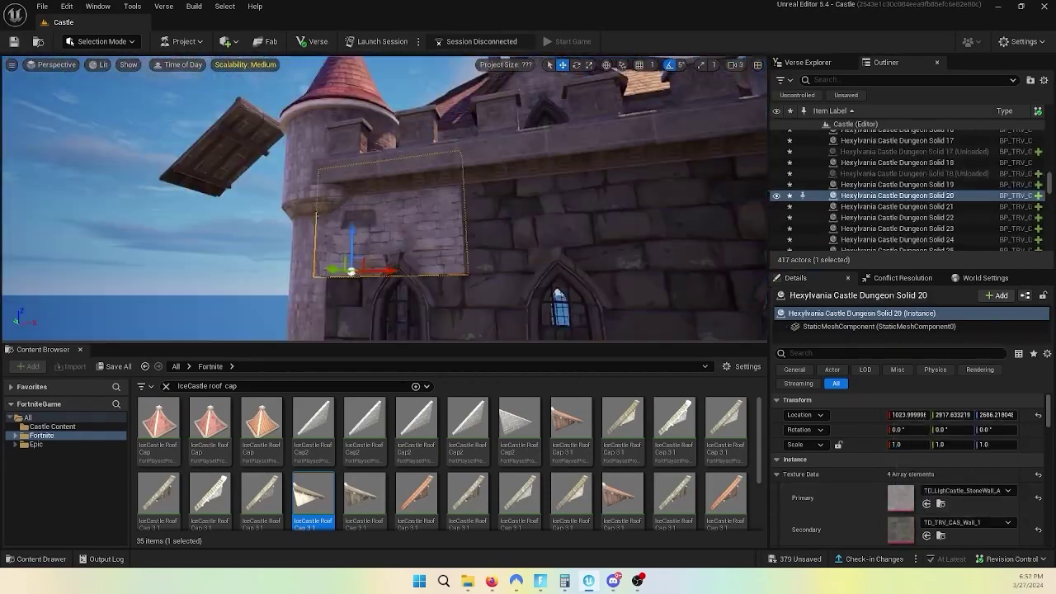
key(ctrl+z)
Step: Paste the copied texture onto the wall block, making TD_LighCastle_StoneWall_A its secondary texture
key(ctrl+z)
key(ctrl+z)
key(ctrl+z)
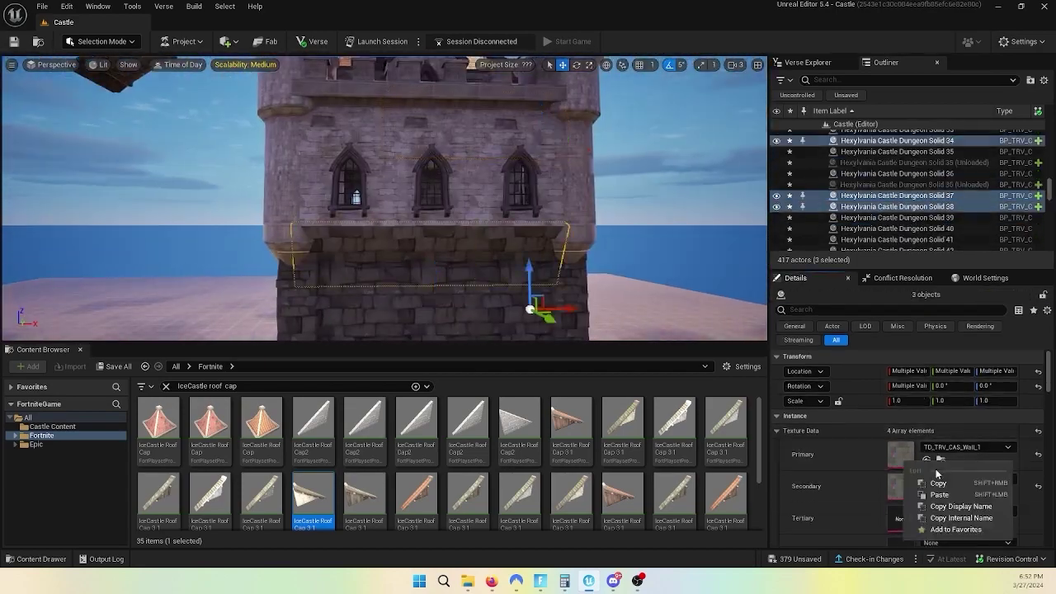
key(ctrl+z)
key(ctrl+z)
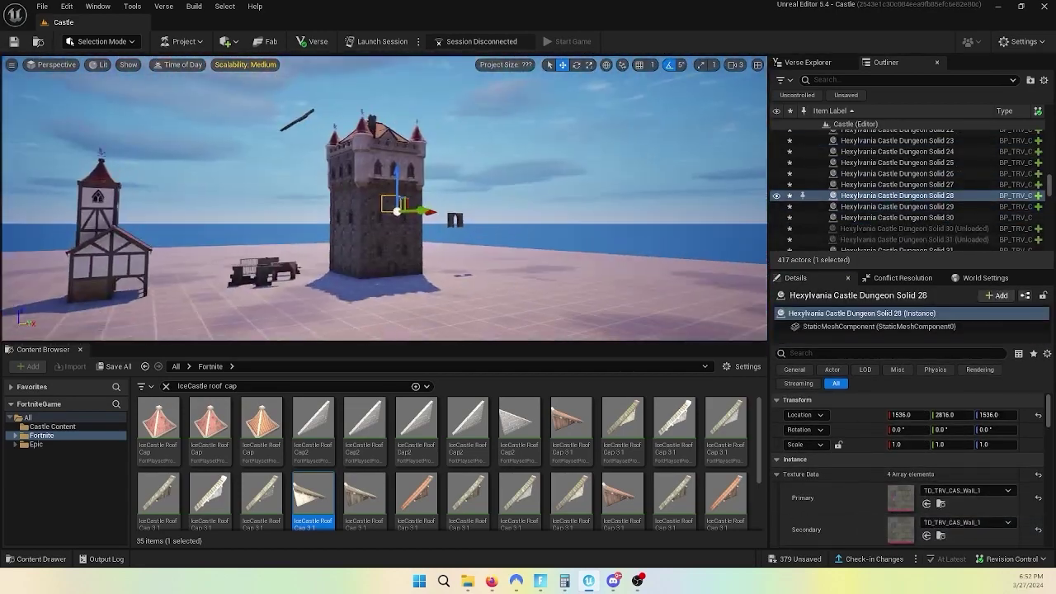
key(ctrl+z)
key(ctrl+z)
key(ctrl+z)
key(ctrl+z)
right_click(908, 460)
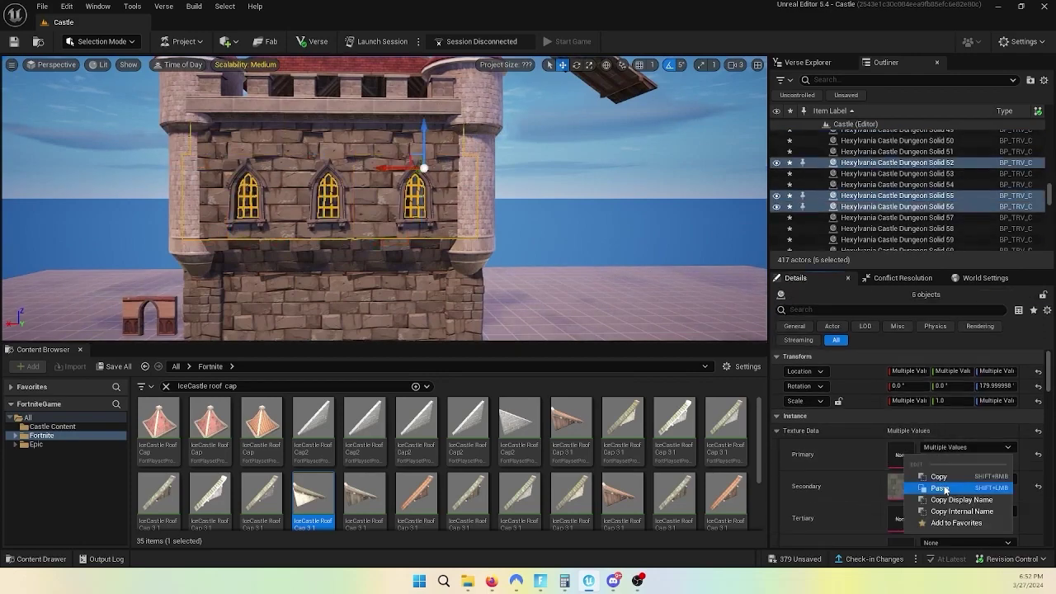
click(941, 489)
key(ctrl+z)
key(ctrl+z)
key(ctrl+z)
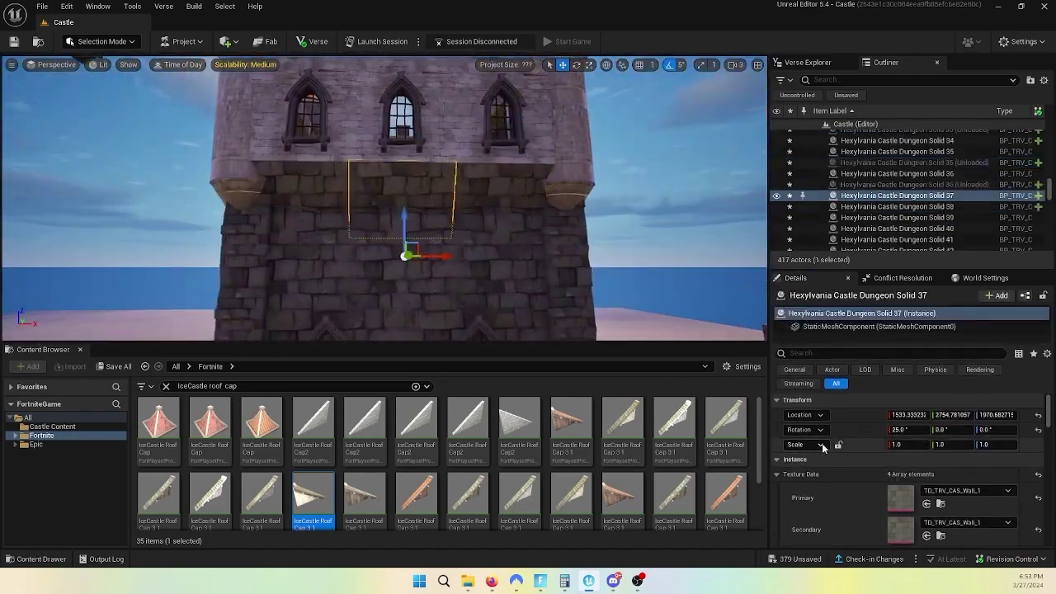
key(ctrl+z)
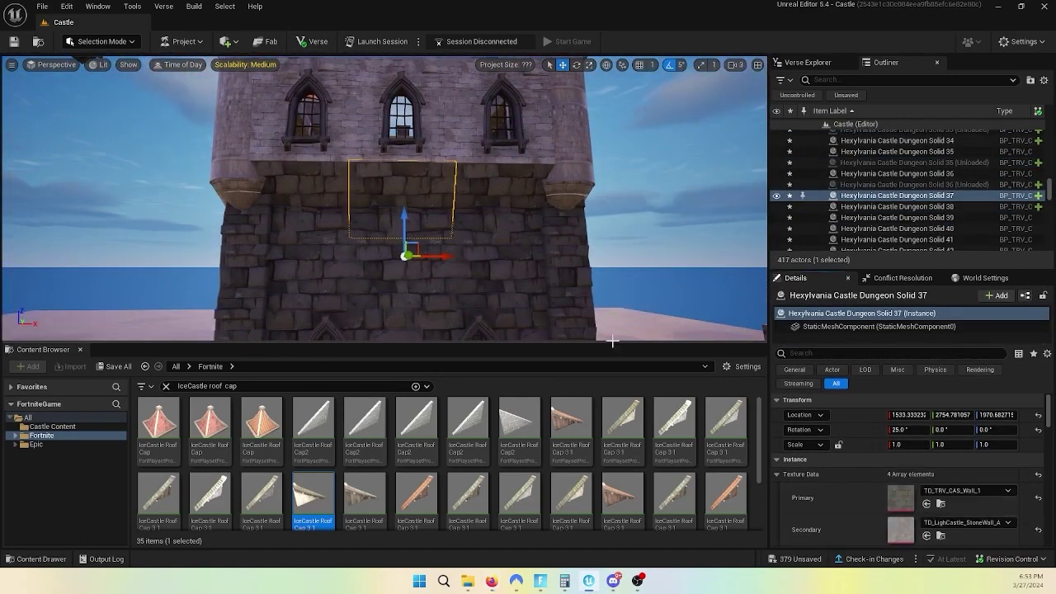
key(ctrl+z)
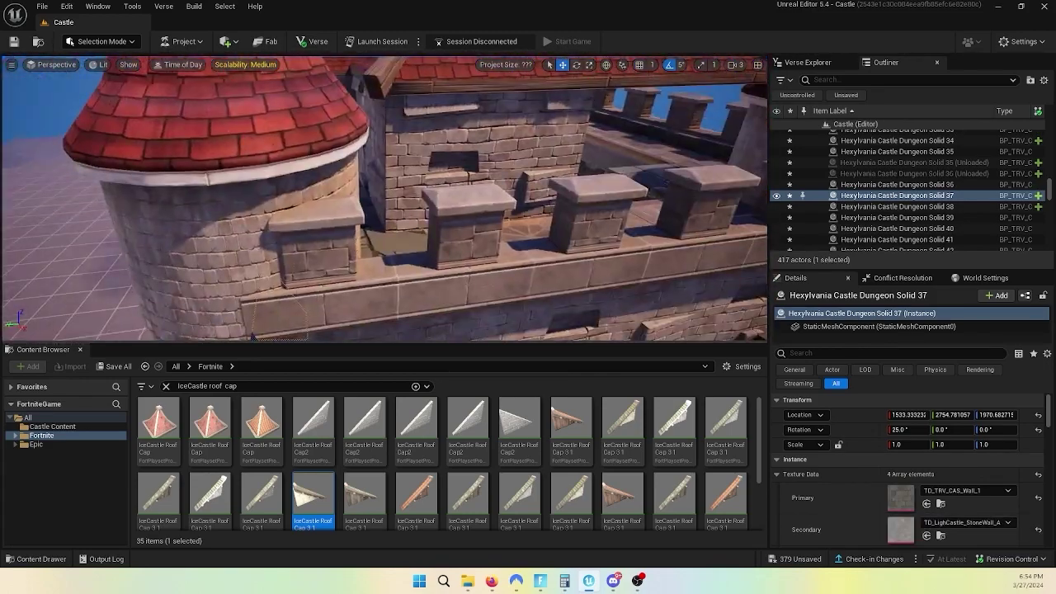
Step: Undo the recently added cone roof piece and related roof changes
key(ctrl+z)
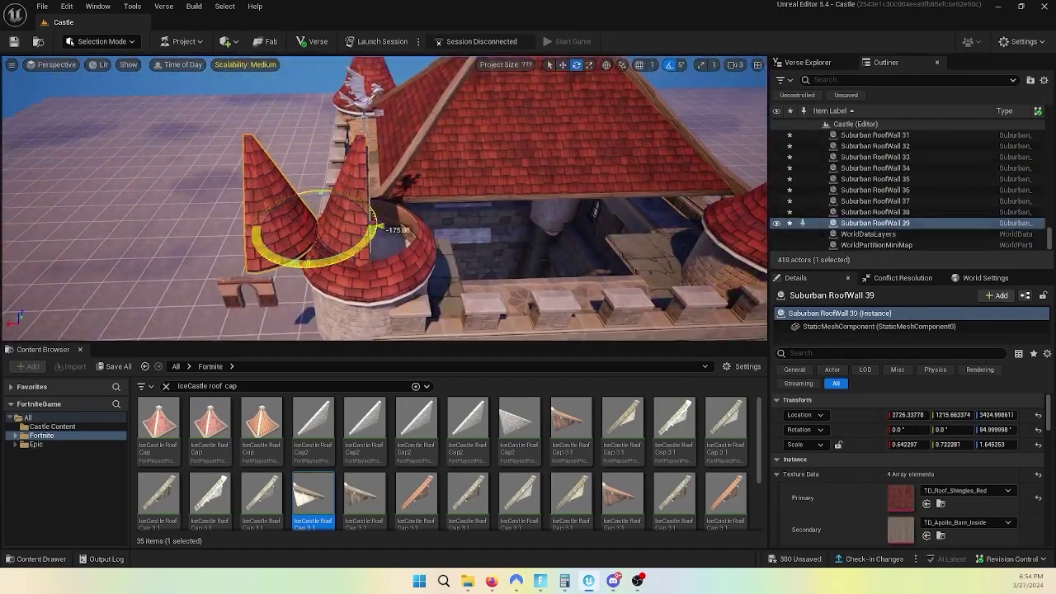
key(ctrl+z)
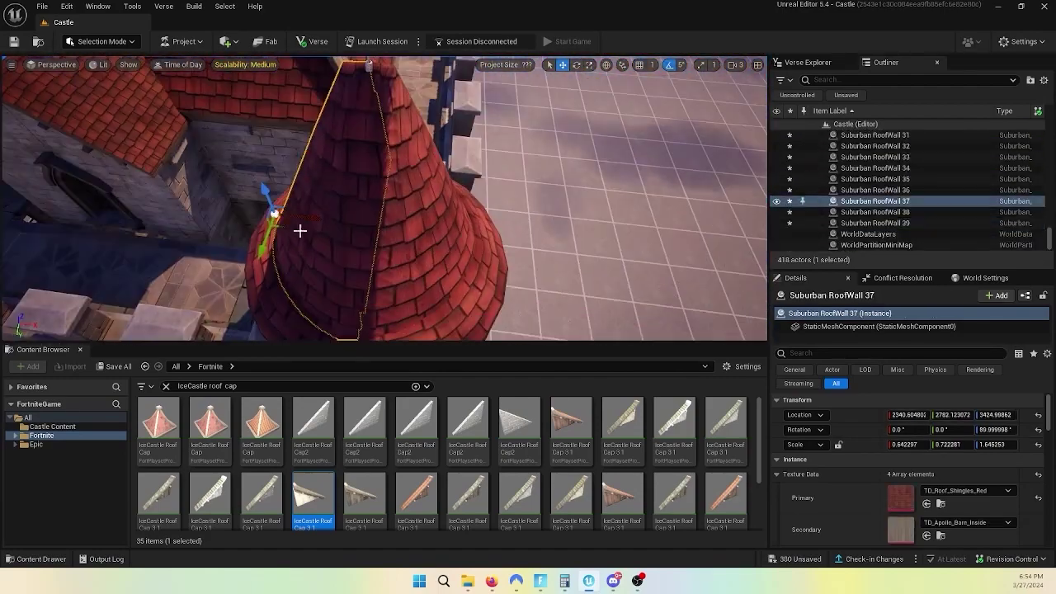
key(ctrl+z)
key(ctrl+z)
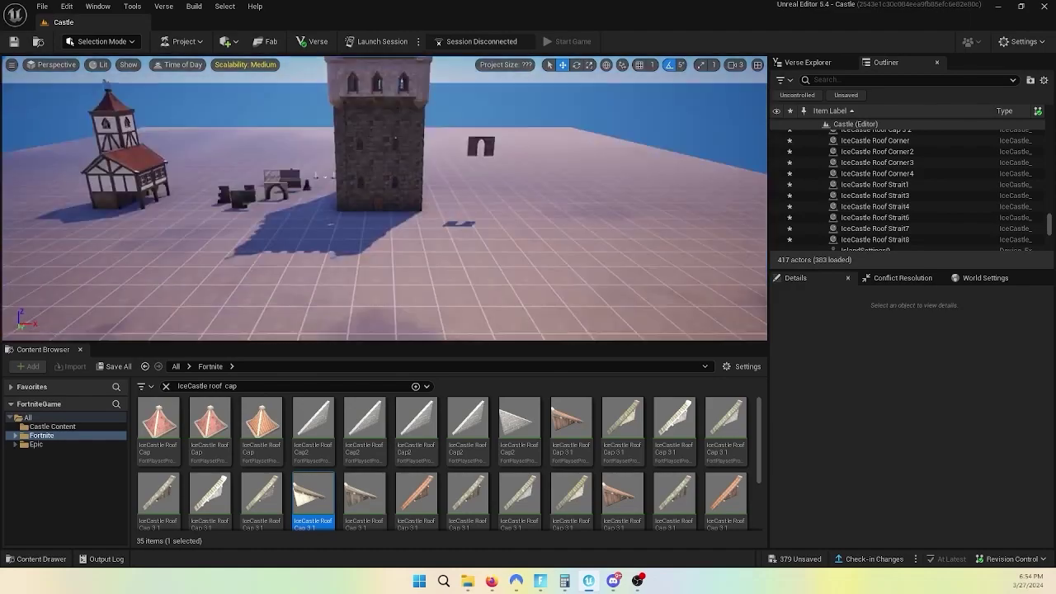
key(ctrl+z)
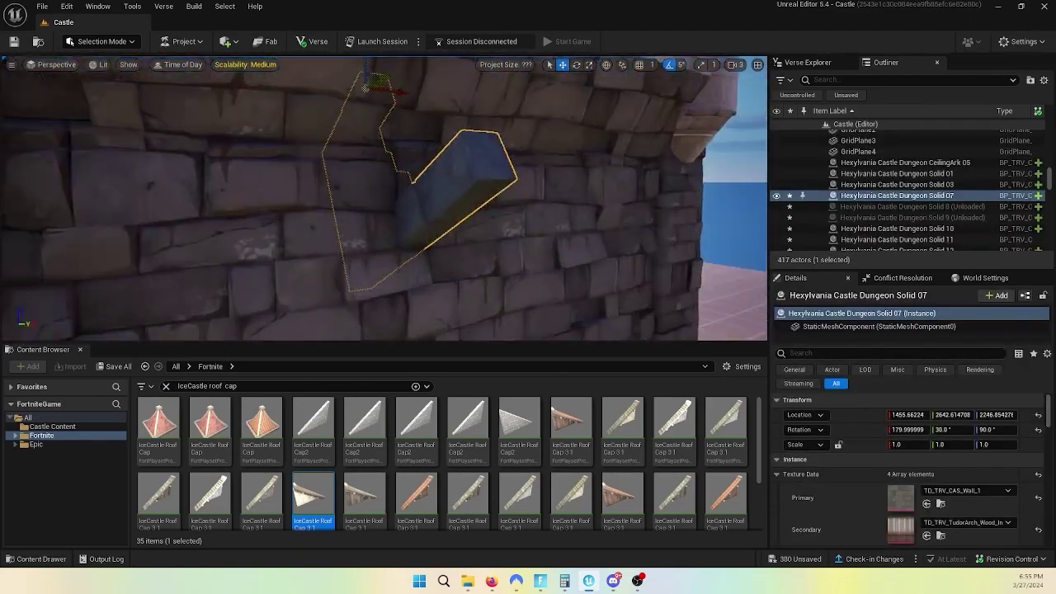
Step: Restore the single Dungeon Solid 87 slab with TD_LighCastle_StoneWall_A texture and position it below the windows
scroll(489, 199, down, 3)
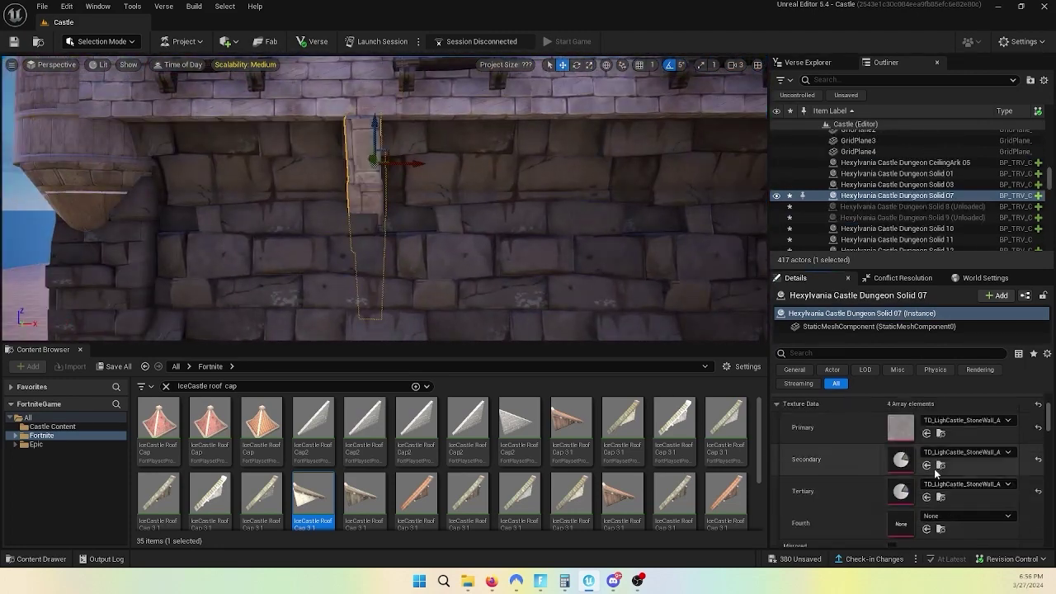
middle_drag(436, 193, 387, 193)
key(ctrl+v)
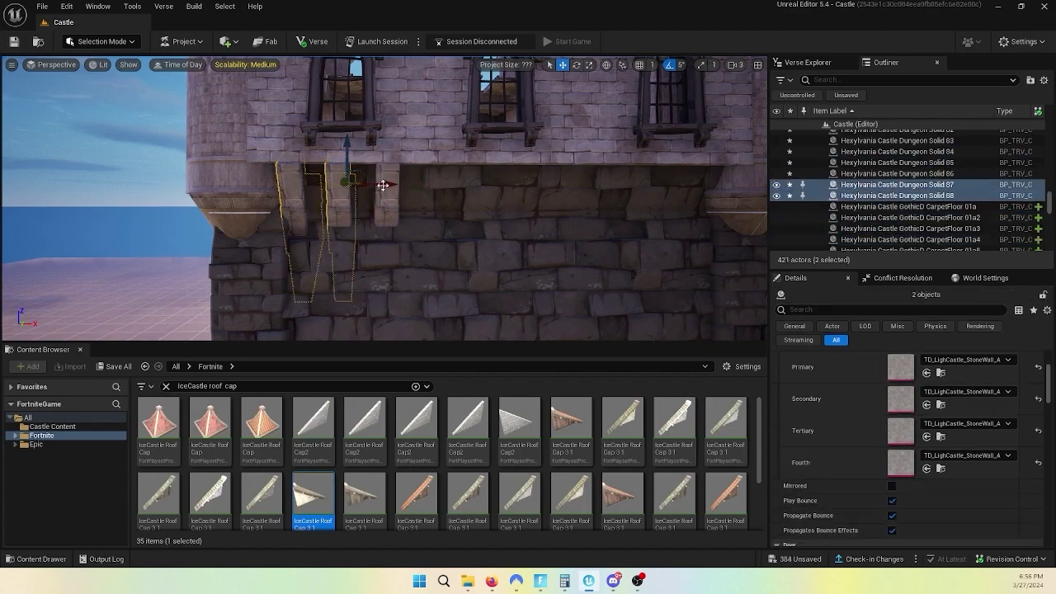
middle_drag(586, 188, 259, 201)
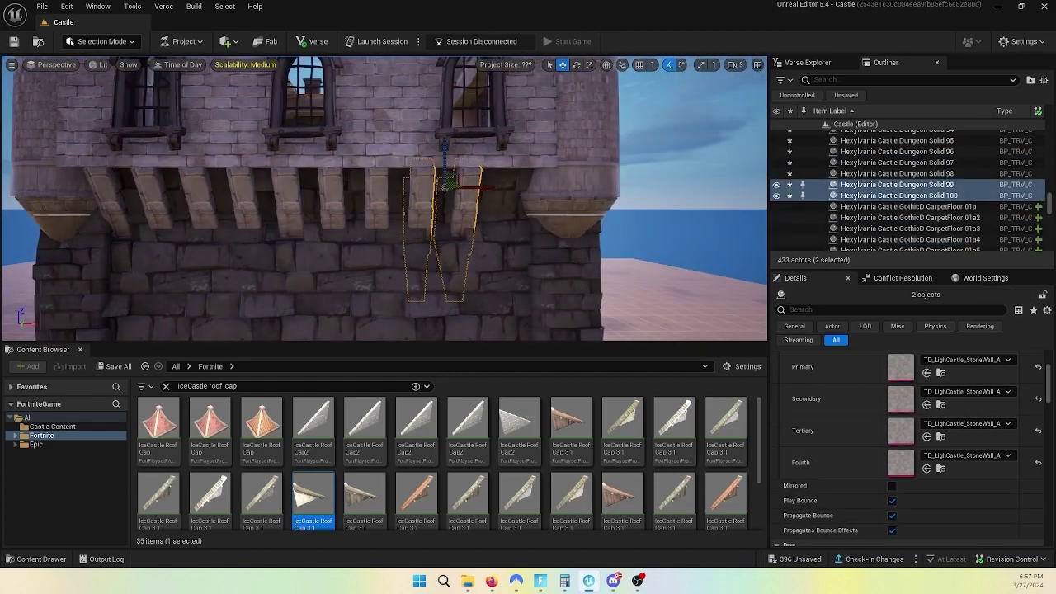
key(ctrl+z)
key(ctrl+z)
key(ctrl+z)
key(ctrl+y)
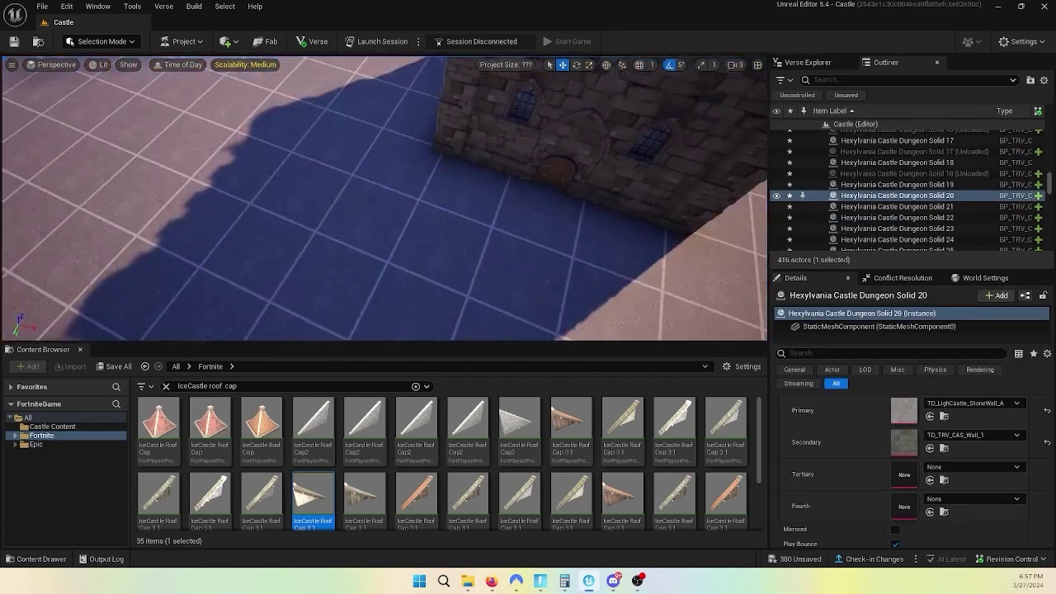
key(ctrl+y)
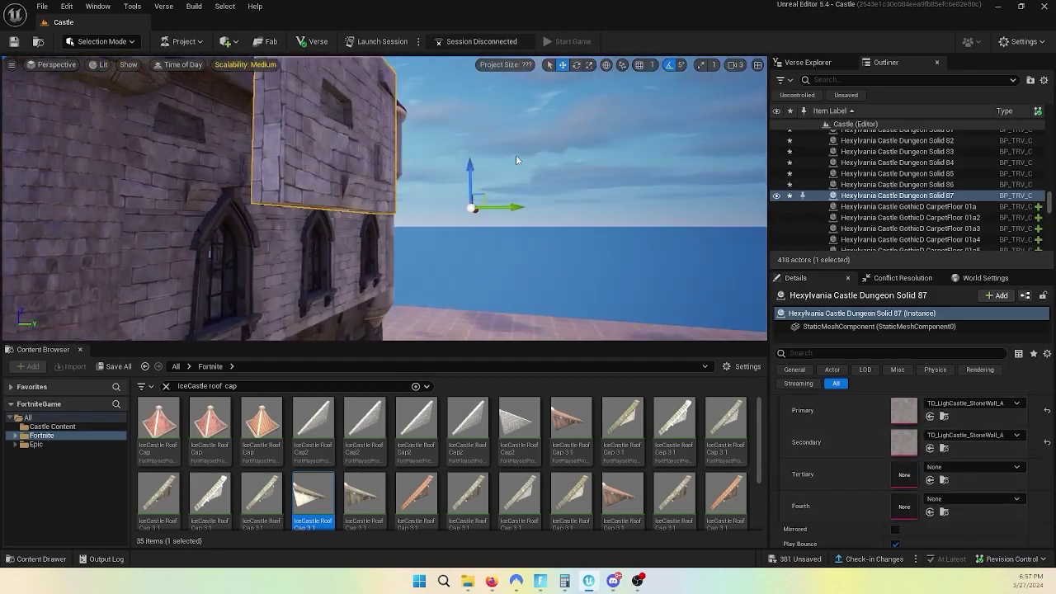
mouse_move(379, 198)
right_down()
mouse_move(272, 336)
mouse_move(635, 70)
right_up()
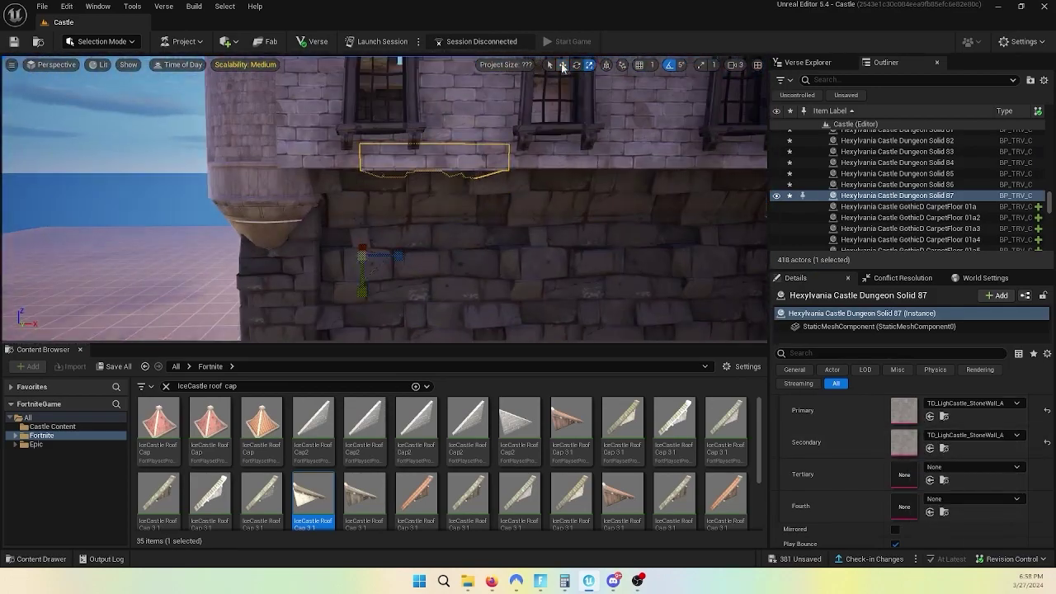
click(562, 64)
right_drag(388, 311, 244, 337)
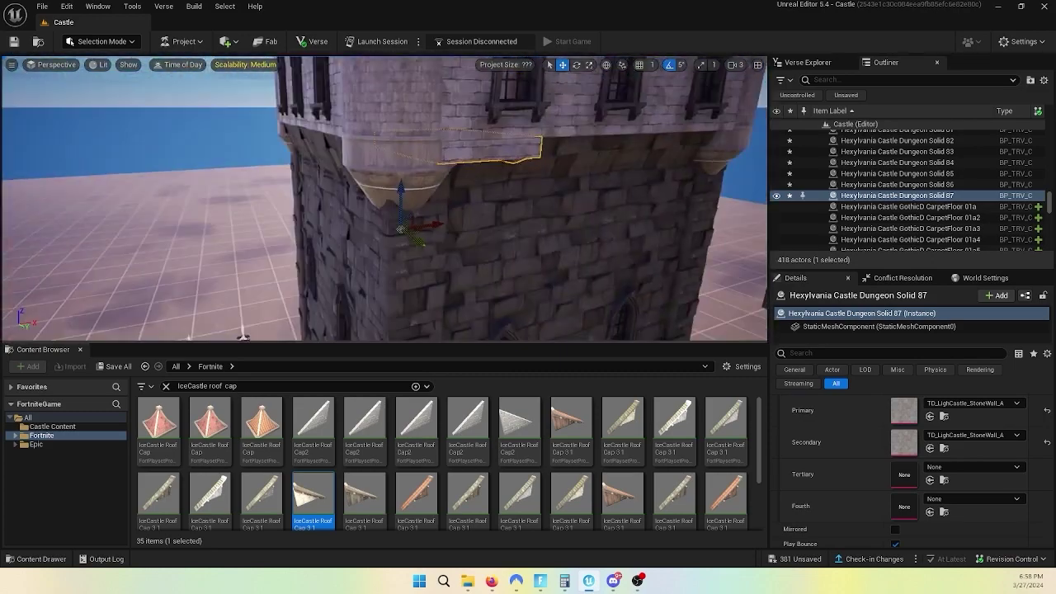
Step: Search the Content Browser for 'wall' and browse the Fortnite asset folder
text(wall)
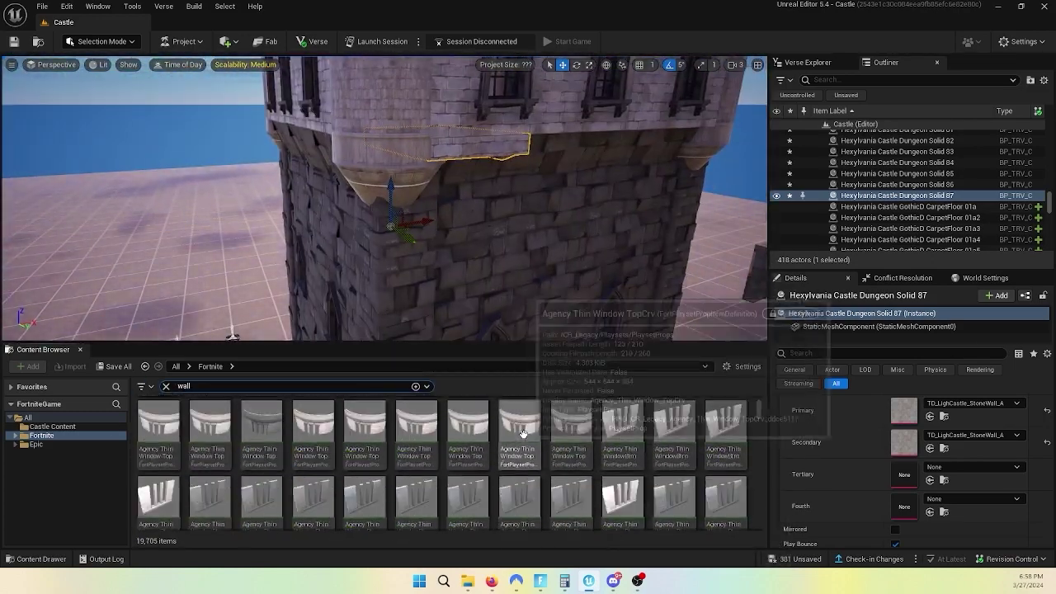
scroll(528, 438, down, 5)
scroll(536, 446, down, 5)
scroll(543, 452, down, 5)
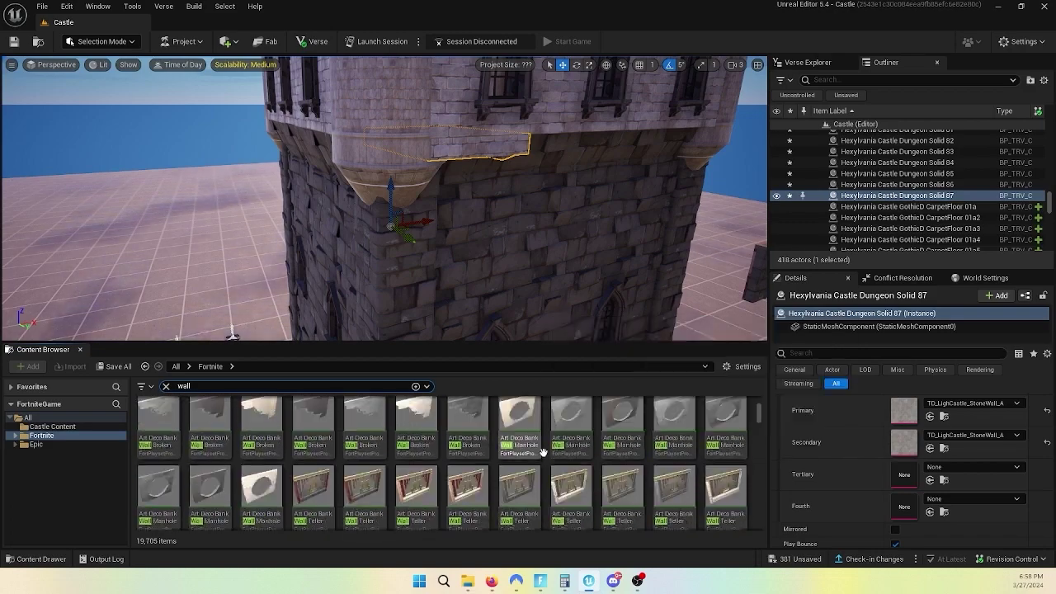
scroll(543, 452, down, 5)
scroll(540, 452, down, 5)
scroll(538, 450, down, 5)
scroll(536, 450, down, 5)
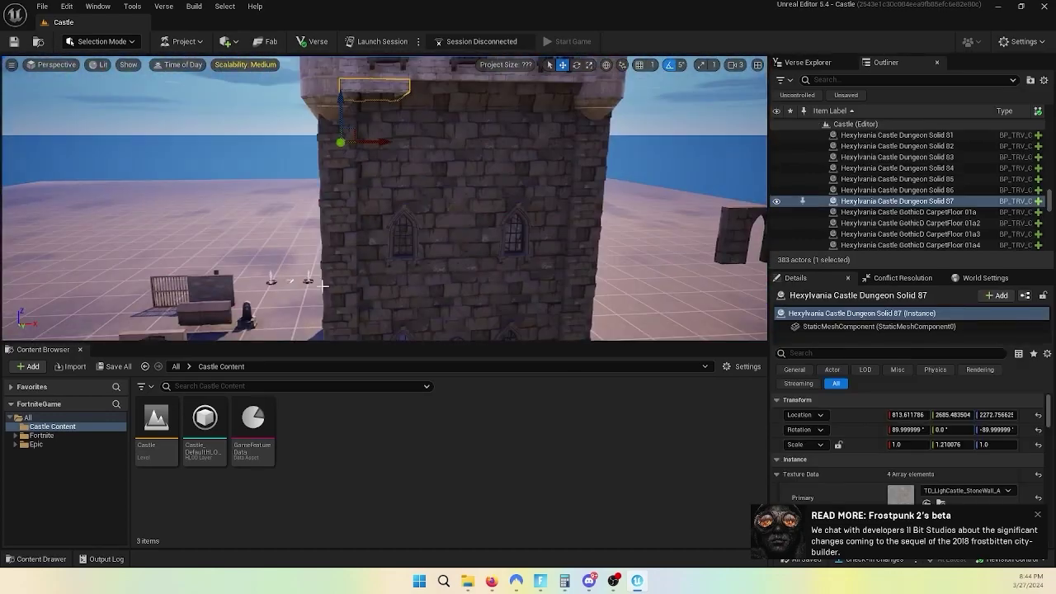
click(41, 435)
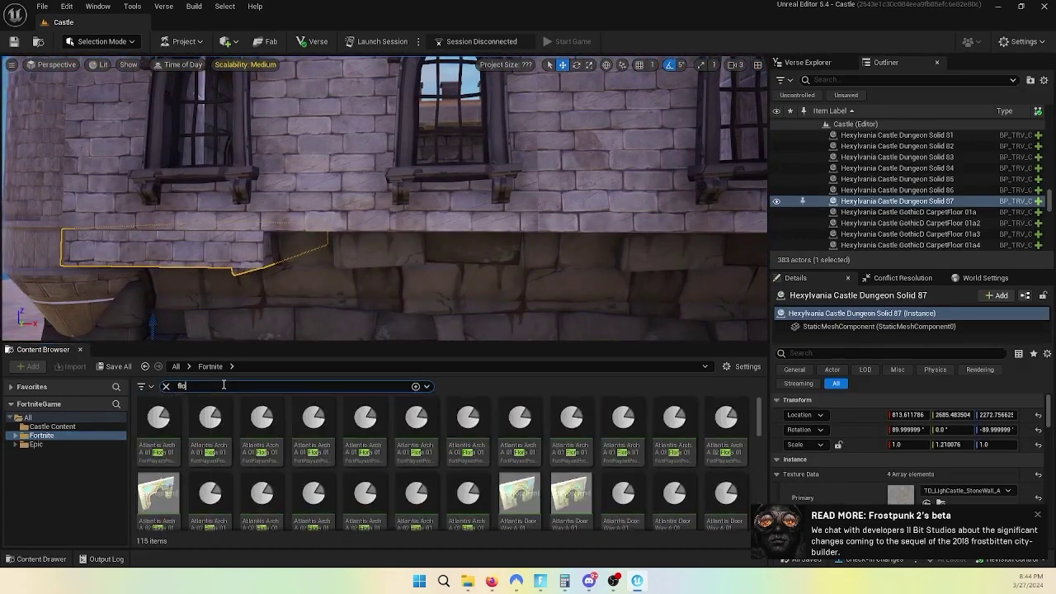
scroll(363, 439, down, 3)
scroll(451, 428, down, 3)
scroll(452, 428, down, 3)
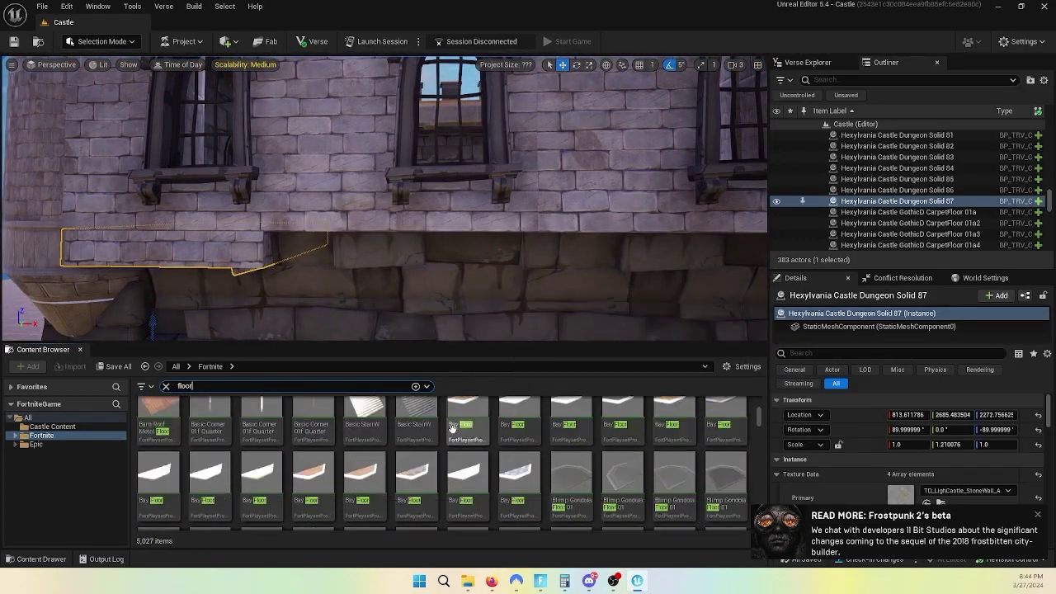
scroll(451, 429, down, 3)
scroll(451, 428, down, 3)
scroll(451, 428, down, 3)
scroll(451, 428, down, 3)
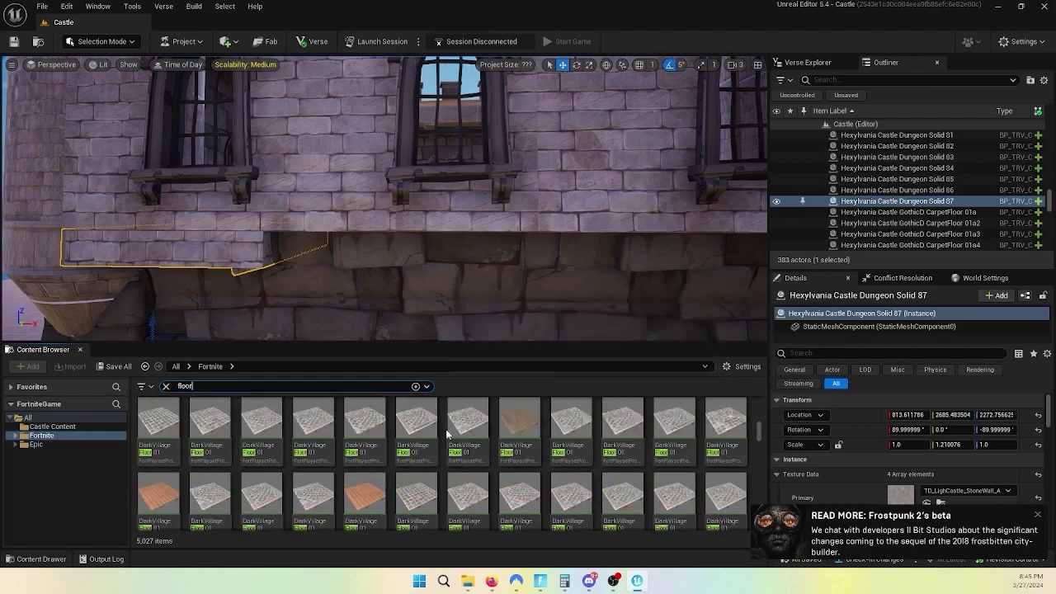
scroll(495, 468, down, 3)
scroll(494, 467, down, 3)
scroll(494, 467, down, 3)
scroll(487, 454, down, 3)
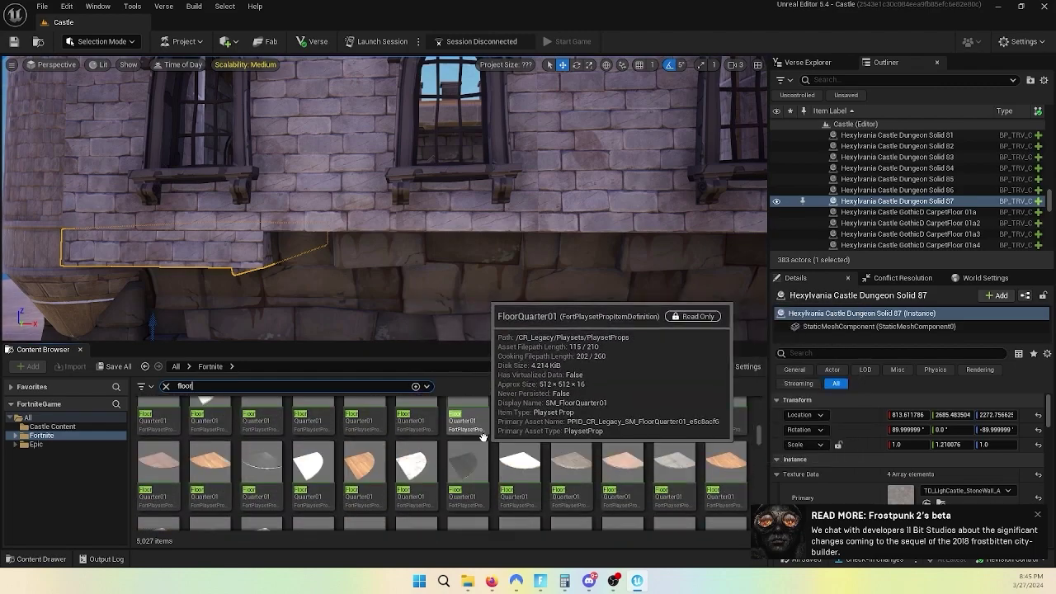
scroll(478, 436, down, 3)
scroll(477, 435, down, 3)
scroll(476, 435, down, 3)
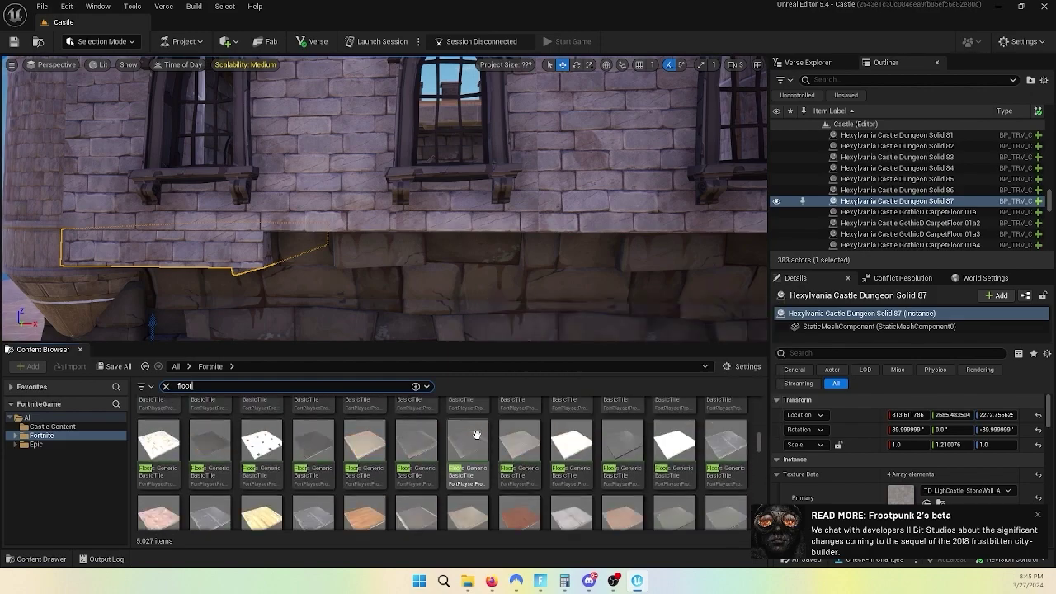
scroll(476, 435, down, 3)
scroll(477, 435, down, 3)
scroll(476, 435, down, 3)
scroll(477, 435, down, 3)
Step: Delete the Dungeon Solid 87 stone slab and select the wall block above the middle window
right_drag(383, 248, 363, 231)
key(Delete)
scroll(545, 435, down, 1)
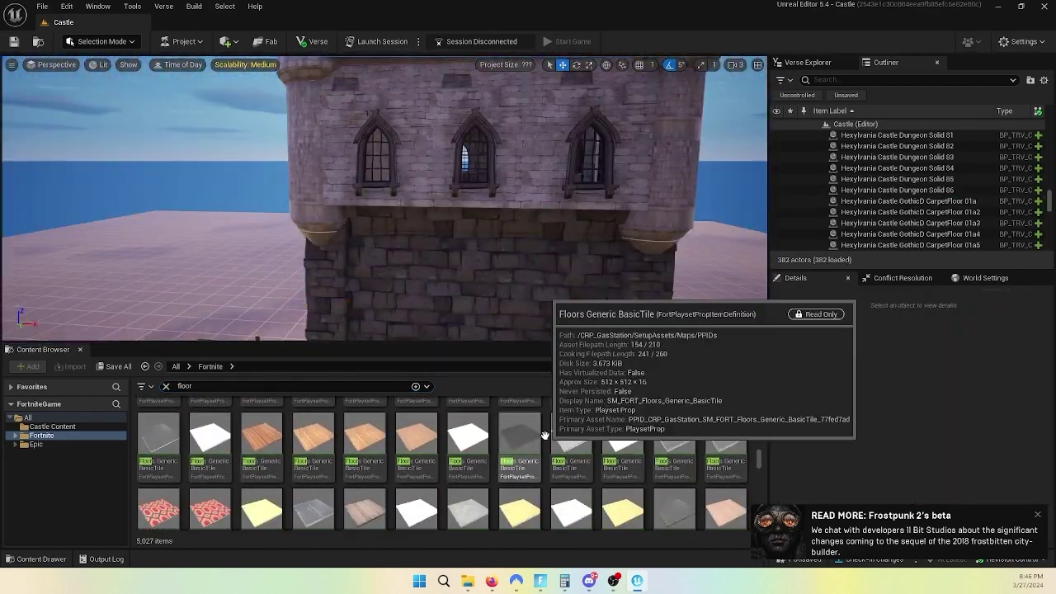
scroll(507, 163, down, 2)
click(507, 162)
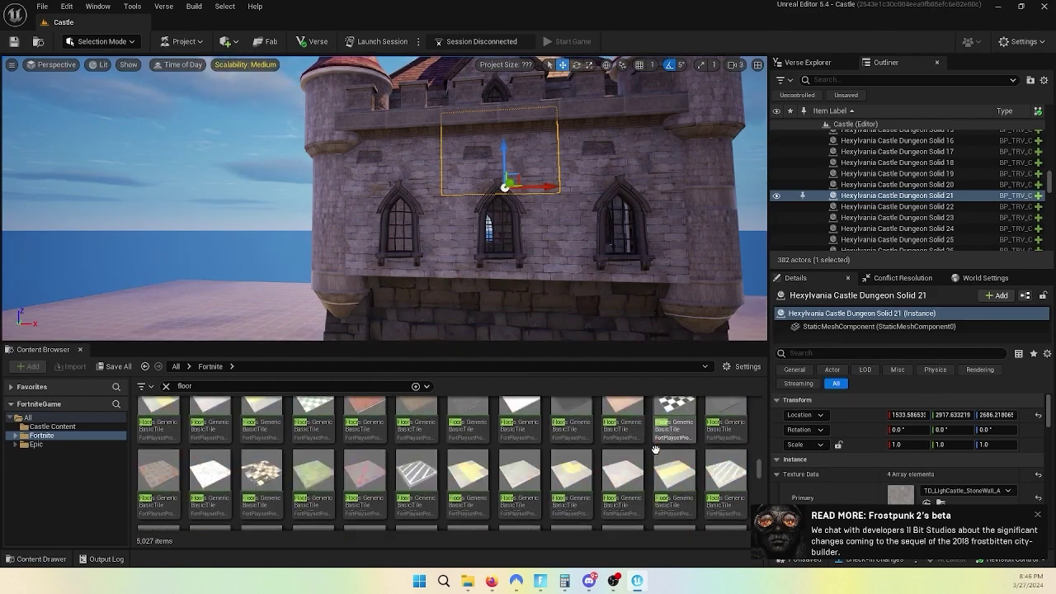
Step: Place a JungleTemple Floor1 tile beside the tower base and frame the view on it
scroll(594, 435, down, 5)
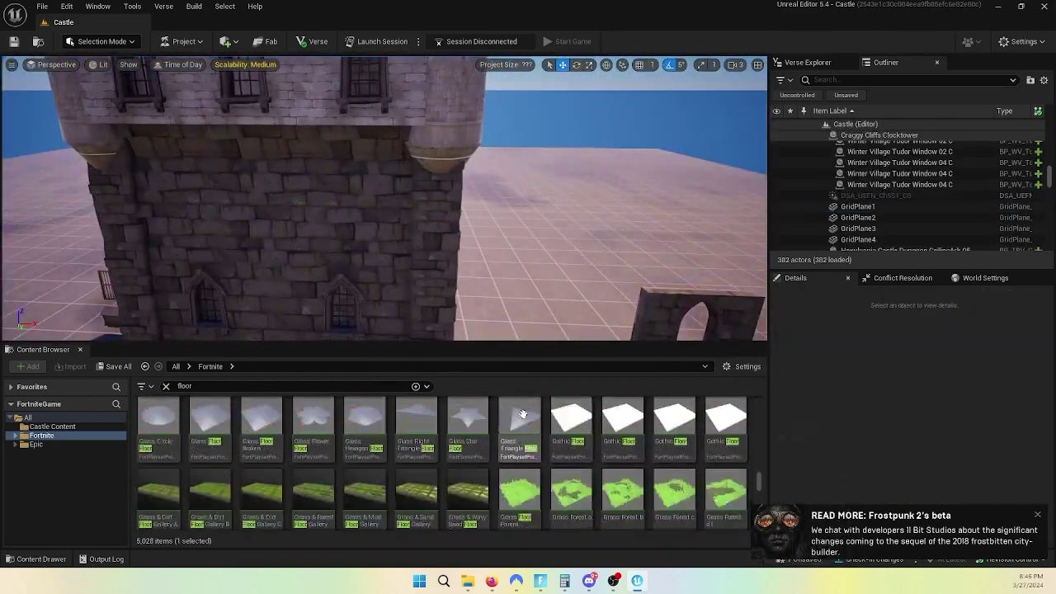
scroll(517, 414, down, 5)
scroll(517, 414, down, 2)
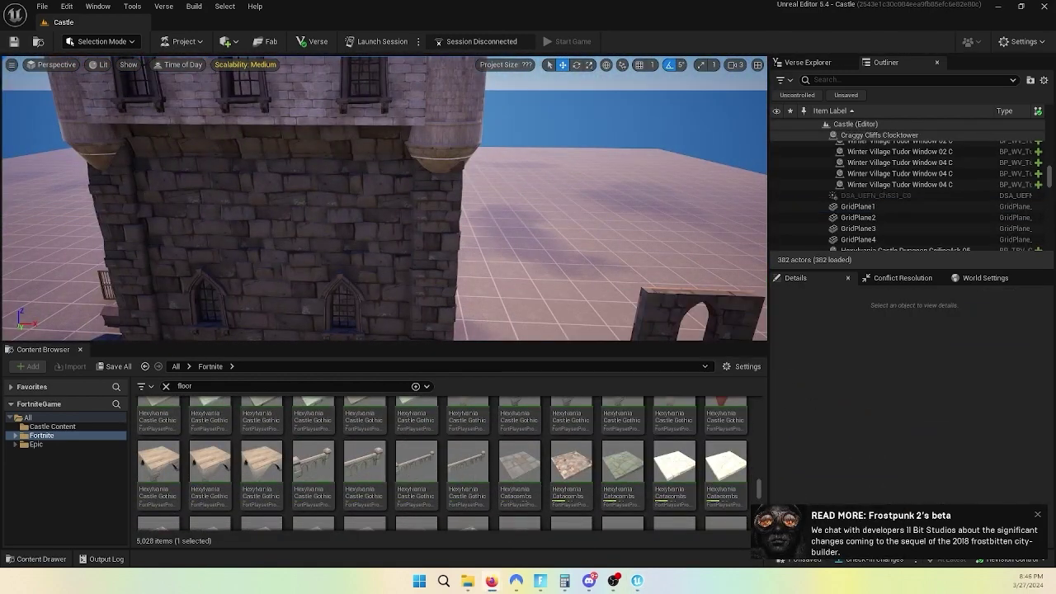
scroll(602, 428, down, 3)
scroll(603, 427, down, 2)
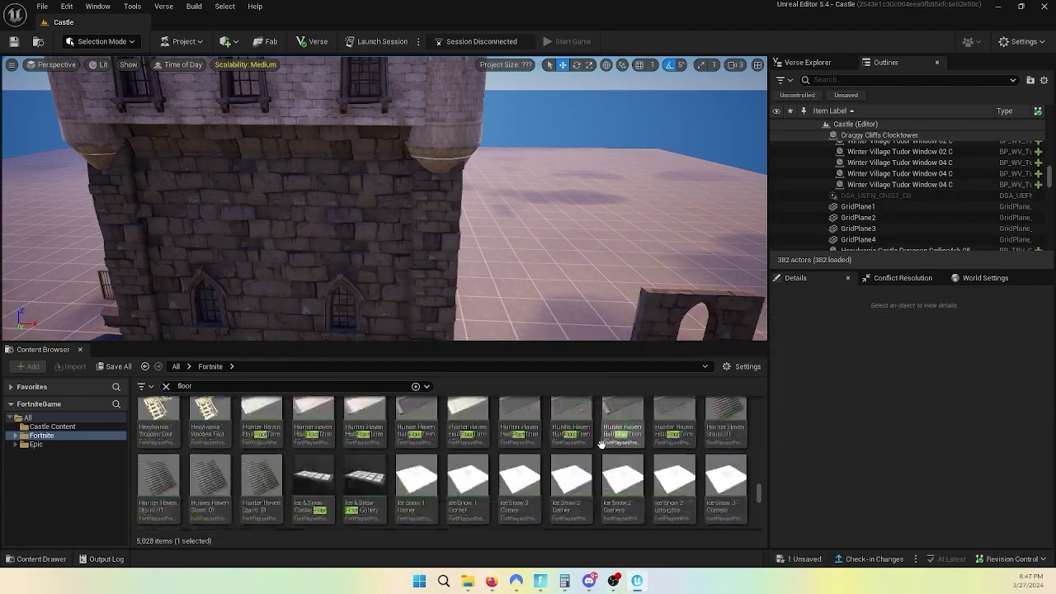
scroll(602, 444, down, 2)
drag(417, 450, 388, 260)
key(f)
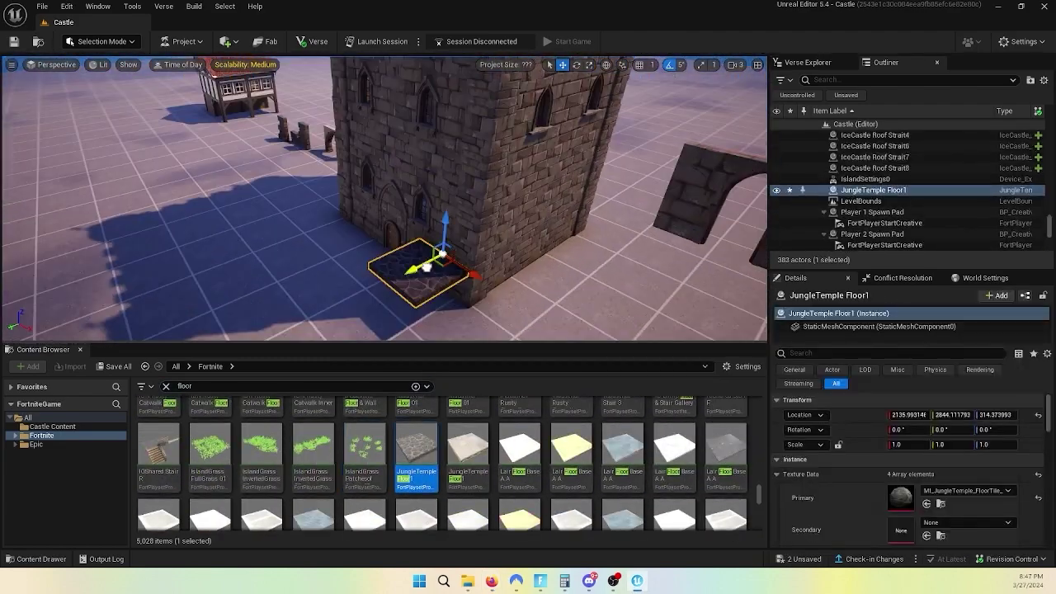
Step: Select the window wall piece on the tower and frame the view on it
click(330, 141)
key(f)
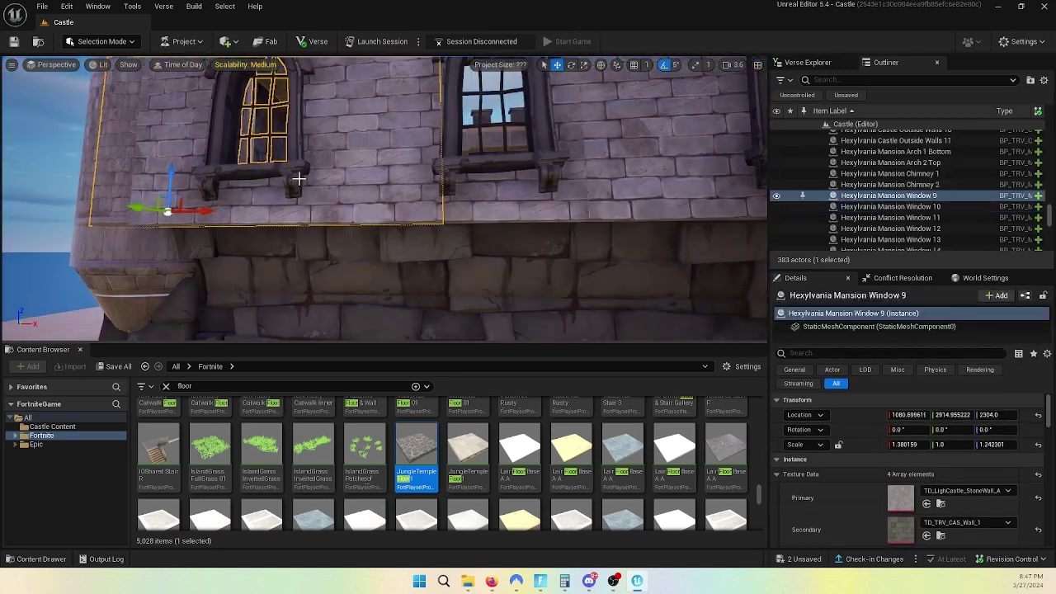
scroll(562, 429, down, 3)
scroll(562, 429, down, 3)
scroll(562, 429, down, 3)
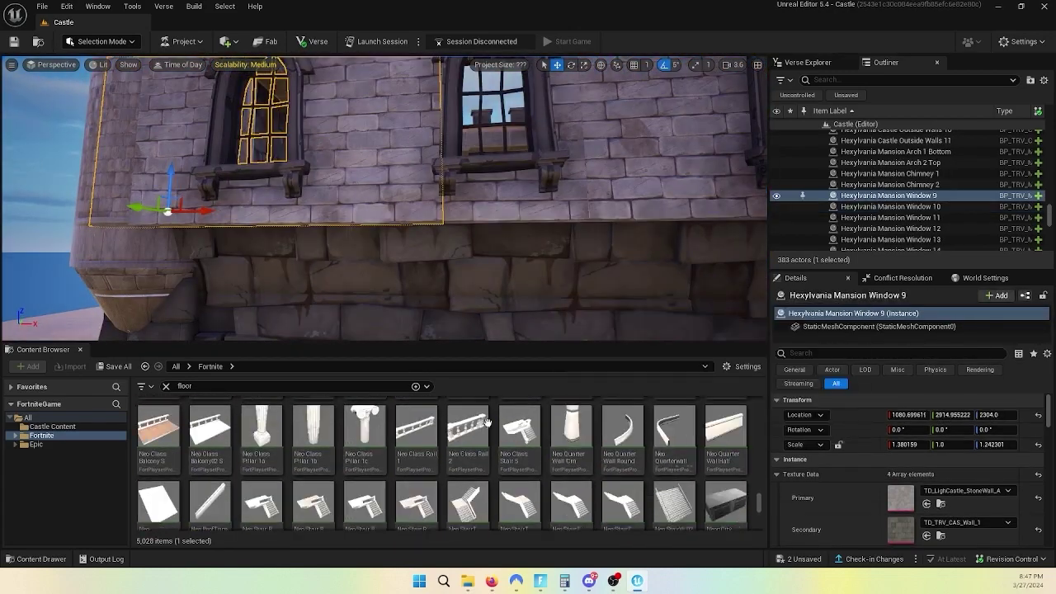
scroll(562, 429, down, 2)
scroll(562, 429, down, 3)
scroll(570, 428, down, 3)
scroll(578, 426, down, 3)
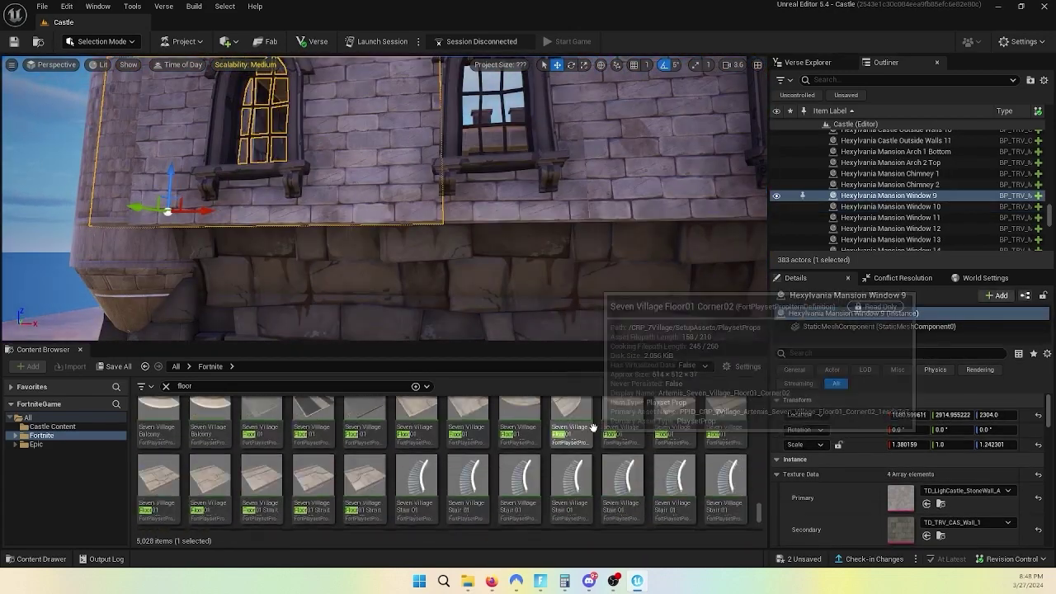
scroll(588, 424, down, 3)
scroll(588, 425, down, 3)
scroll(589, 424, down, 3)
Step: Search for 'pillar' and place a Business Pillar B A piece in the level
scroll(589, 424, down, 3)
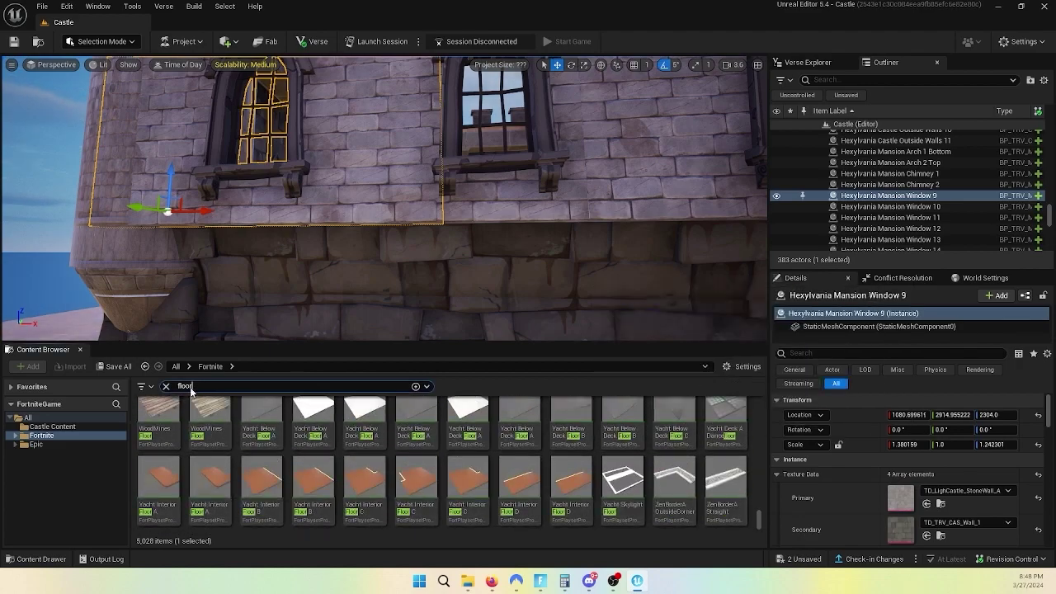
double_click(183, 386)
text(pillar)
drag(623, 446, 472, 266)
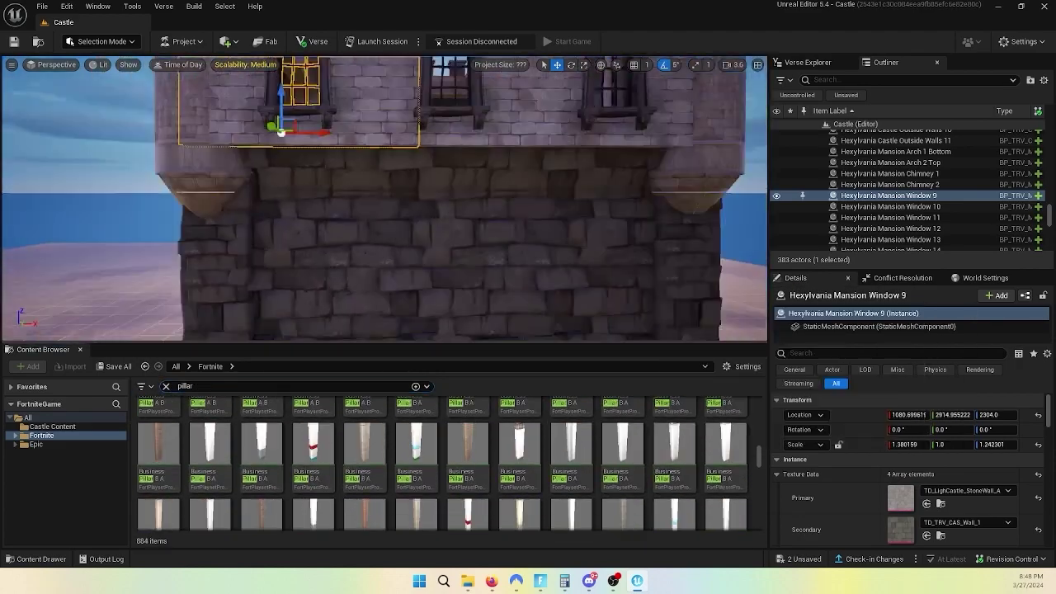
key(f)
Step: Give the pillar the stone wall texture, widen it and tilt it to 20°
right_click(904, 473)
click(908, 485)
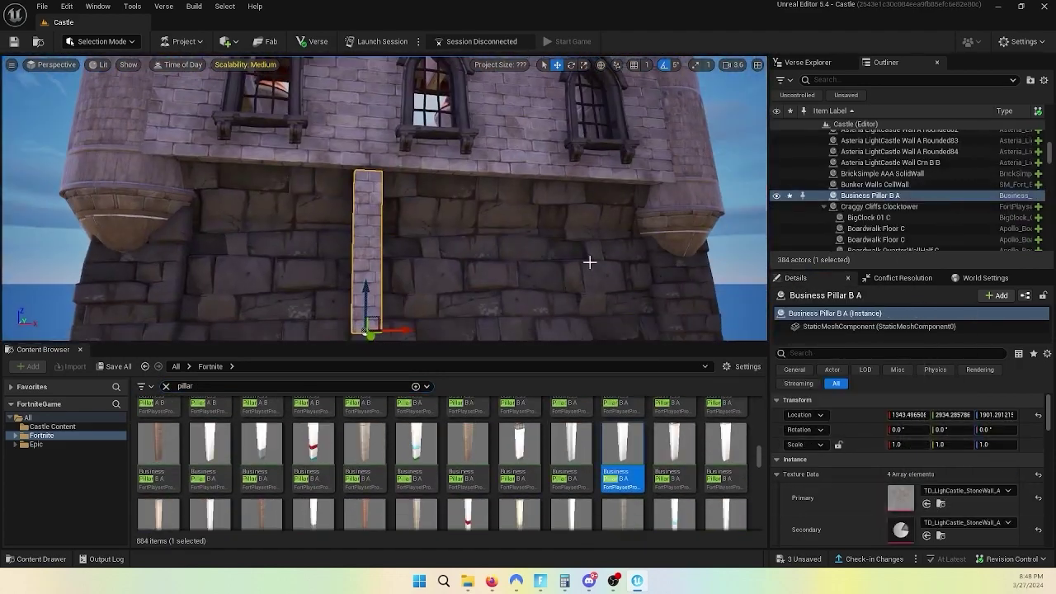
key(e)
drag(412, 247, 372, 264)
key(w)
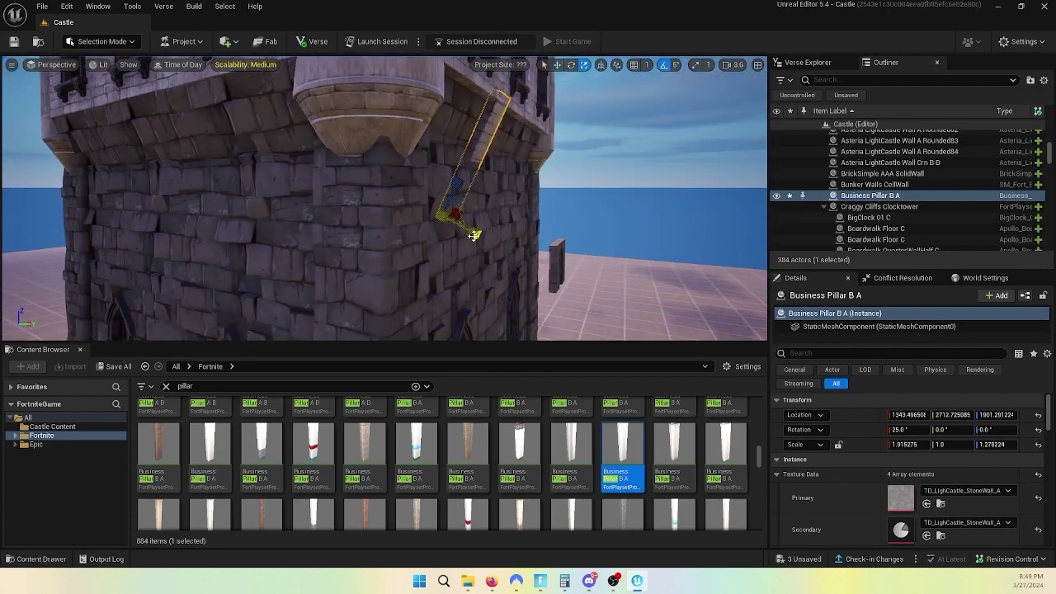
key(e)
drag(438, 248, 429, 264)
key(w)
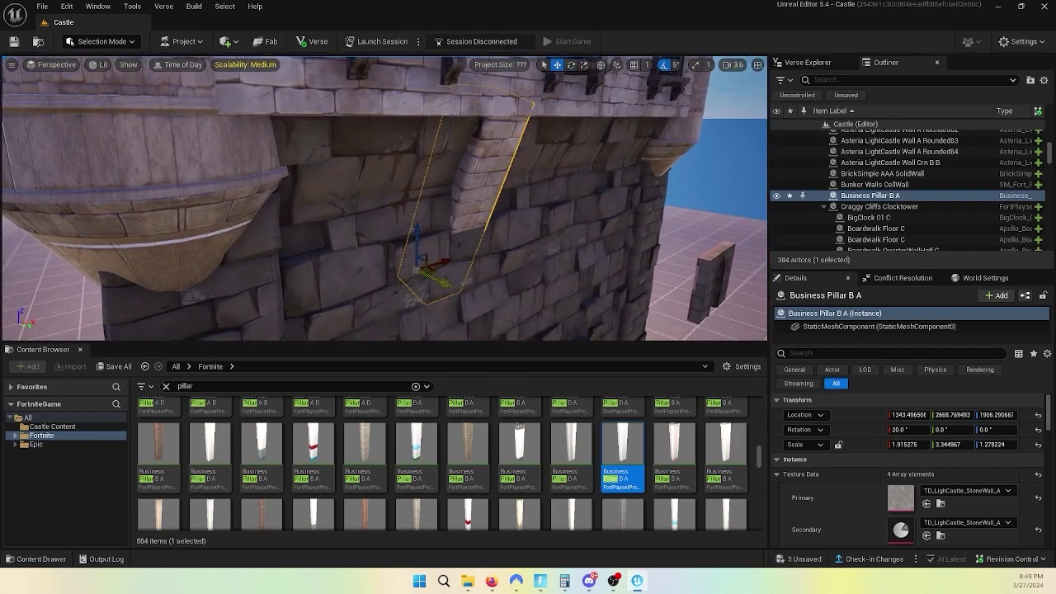
Step: Copy the pillar along the tower wall, undo the extras, and seat it under the overhang
right_drag(429, 264, 495, 247)
alt+drag(539, 262, 495, 262)
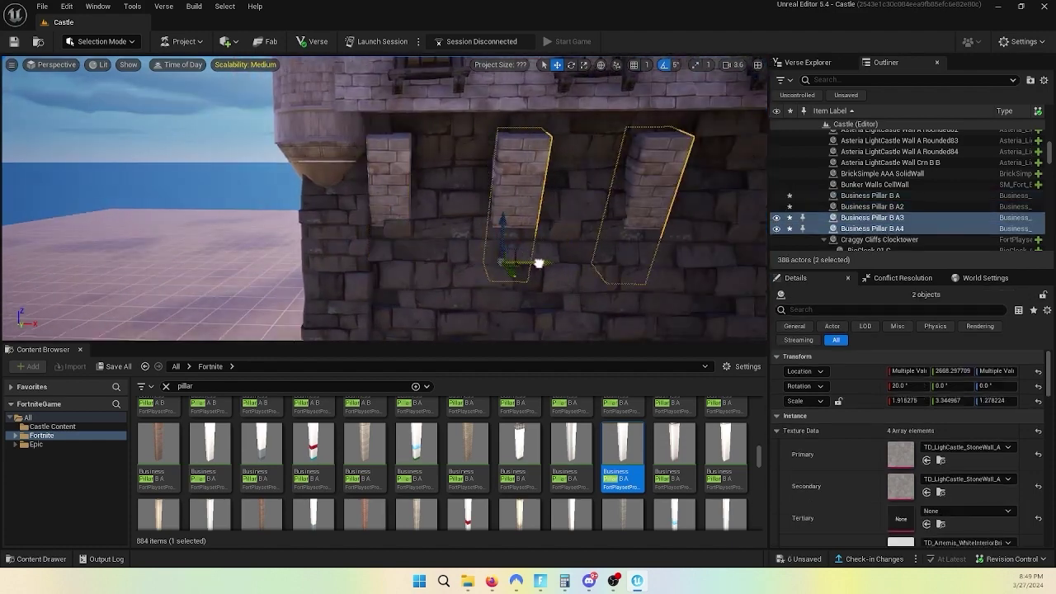
alt+drag(355, 262, 393, 261)
key(ctrl+z)
key(ctrl+z)
right_drag(394, 261, 405, 274)
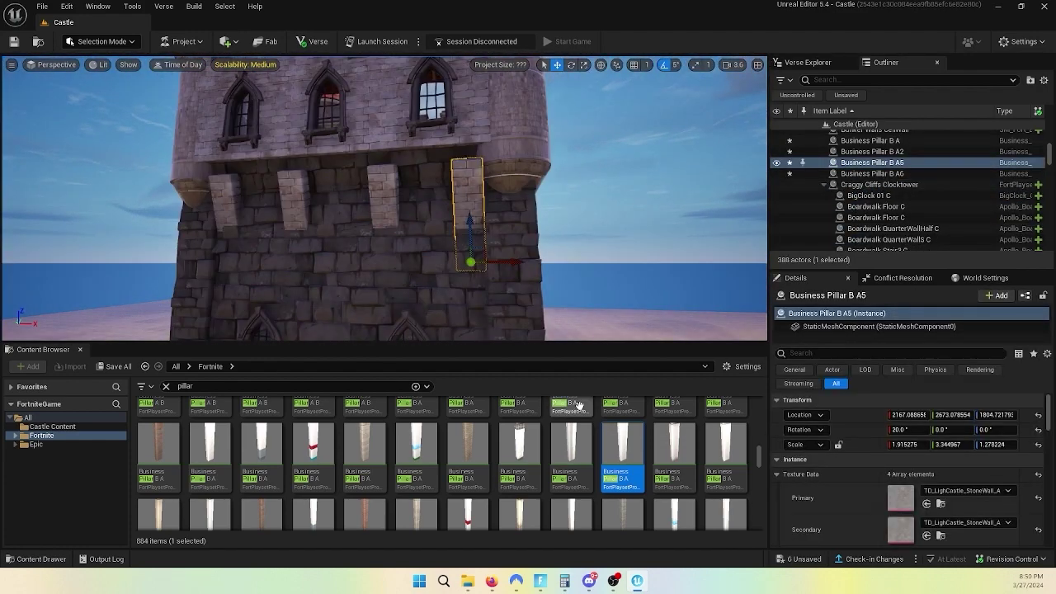
Step: Place a Sidewalk 05x1 stone slab against the tower wall under the overhang and check it from below
text(side)
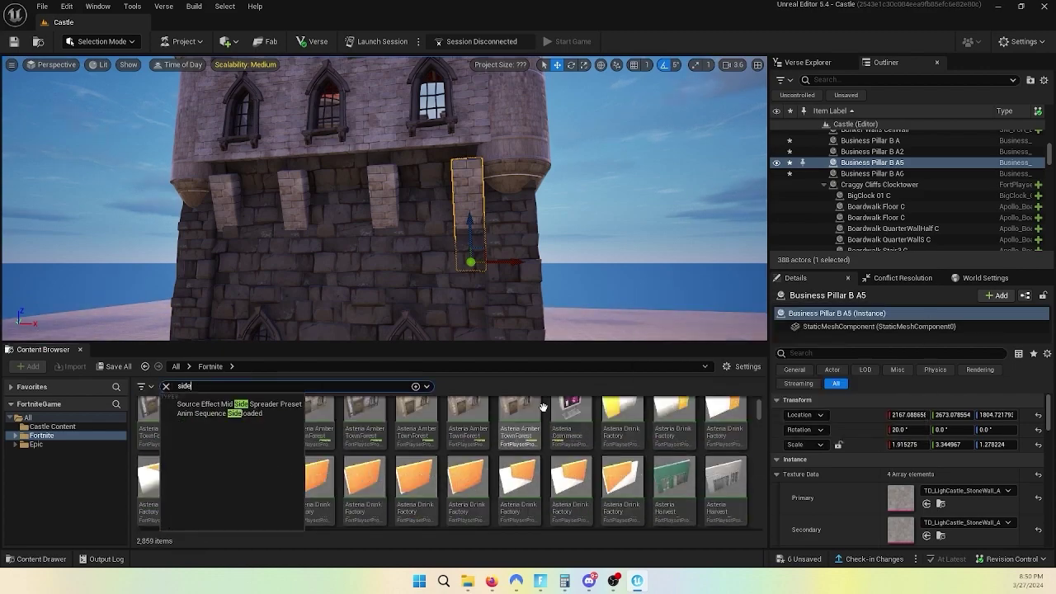
text(walk)
drag(725, 421, 419, 151)
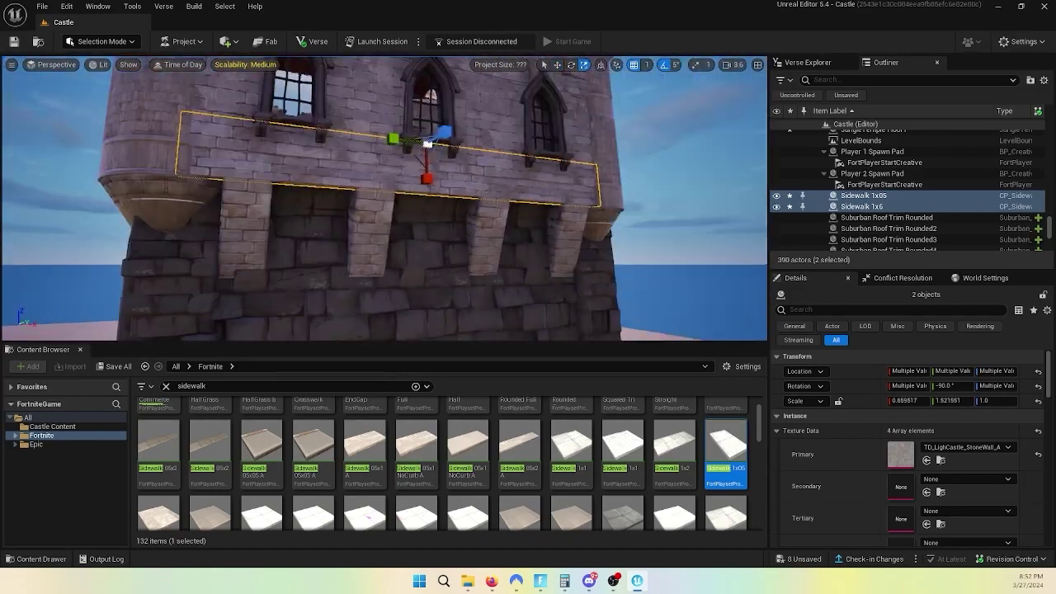
shift+drag(427, 144, 532, 145)
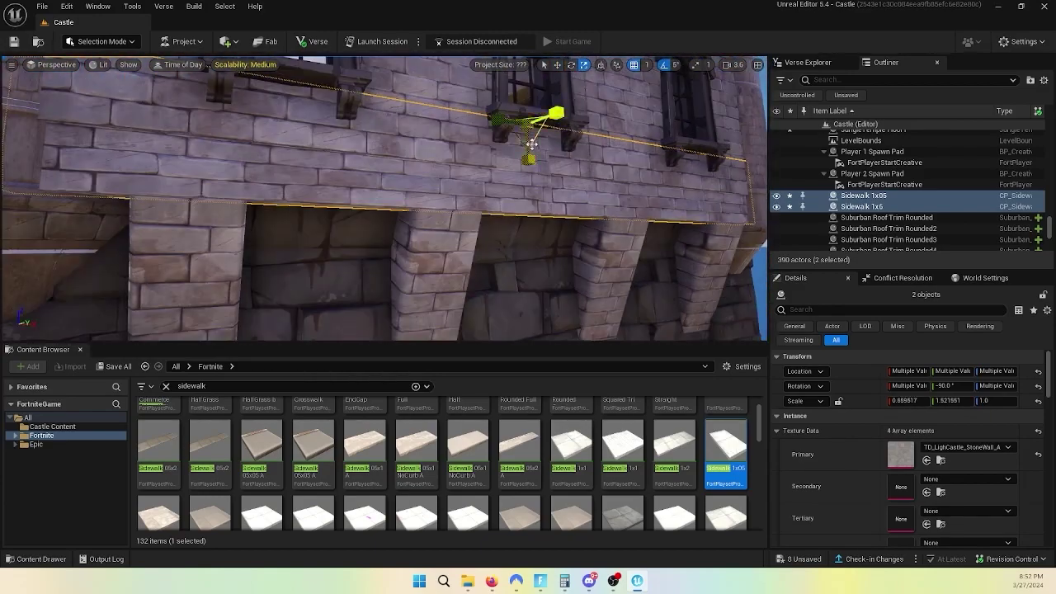
right_drag(532, 144, 532, 144)
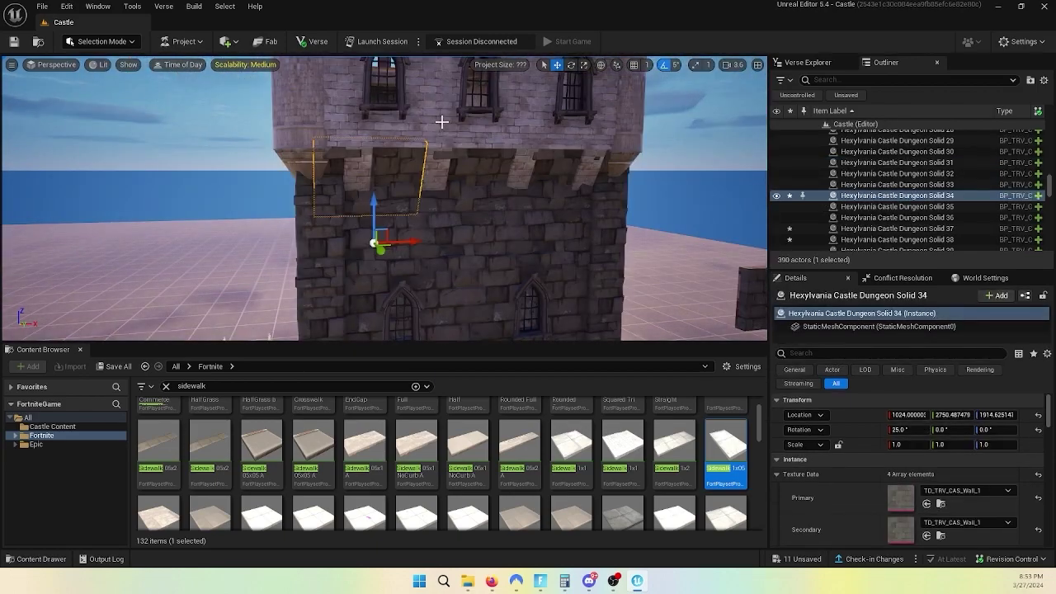
right_drag(442, 123, 442, 122)
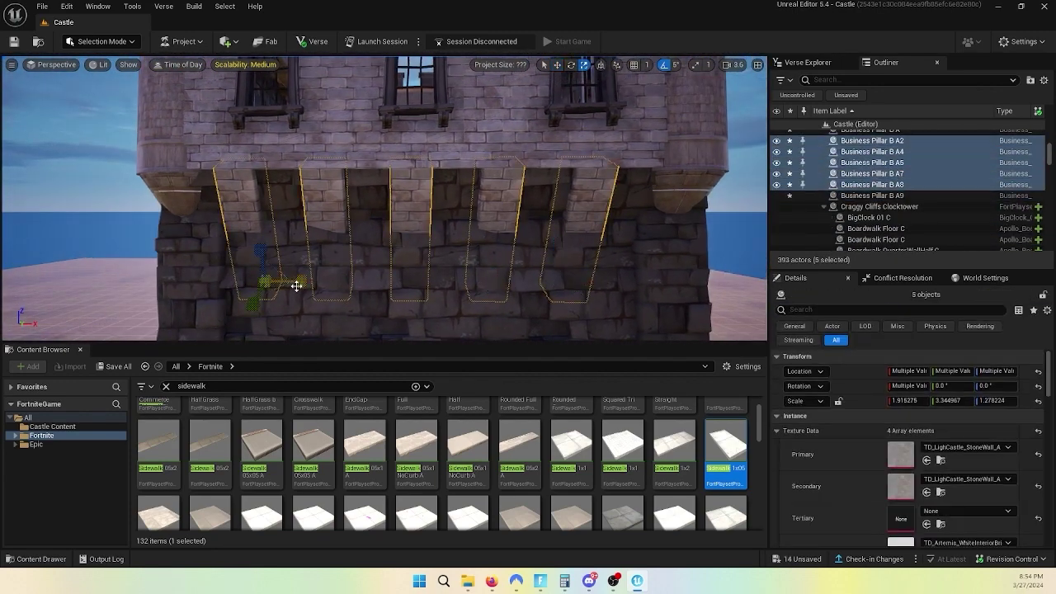
key(ctrl+z)
Step: Remove an extra piece and select the overhang's rounded and roof wall pieces
key(ctrl+z)
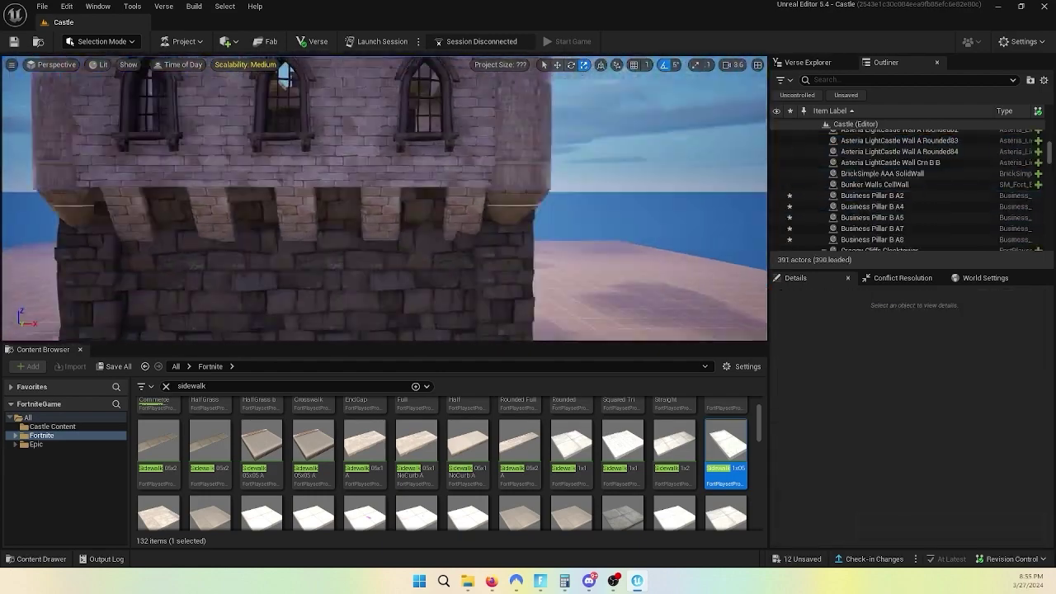
key(ctrl+z)
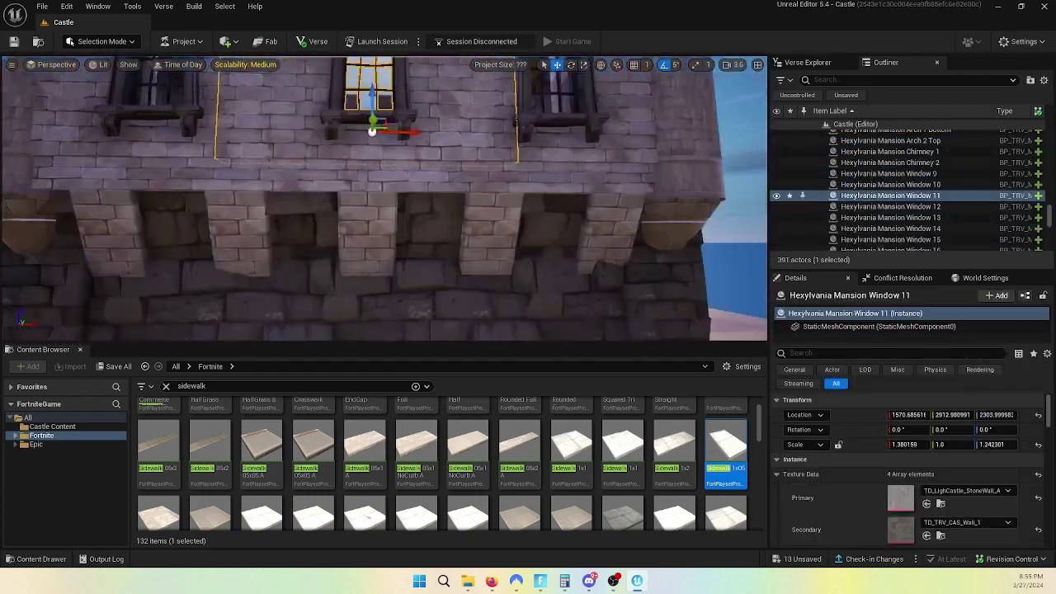
key(ctrl+z)
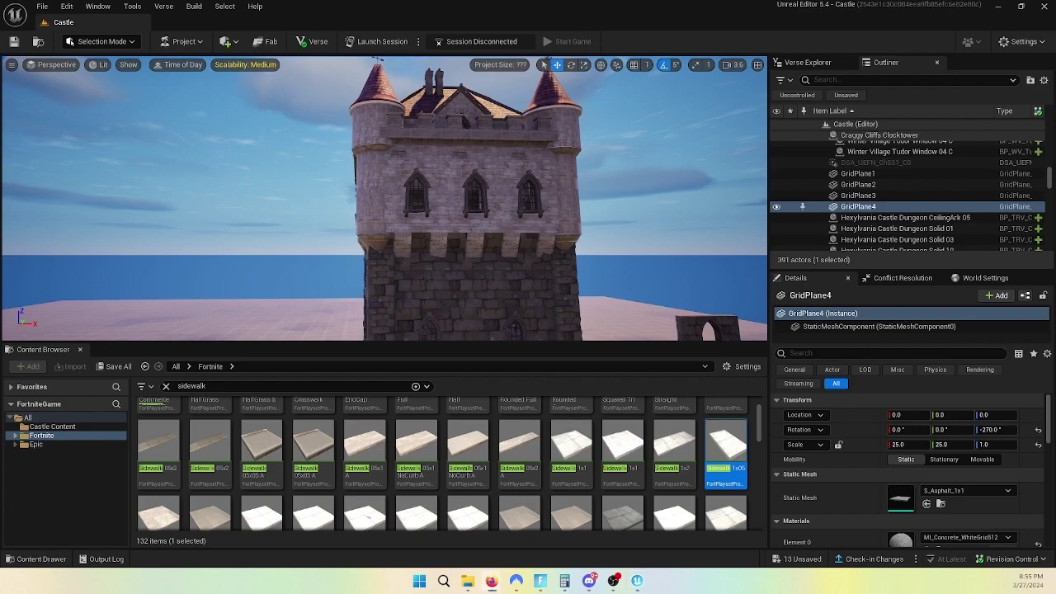
key(ctrl+z)
key(ctrl+z)
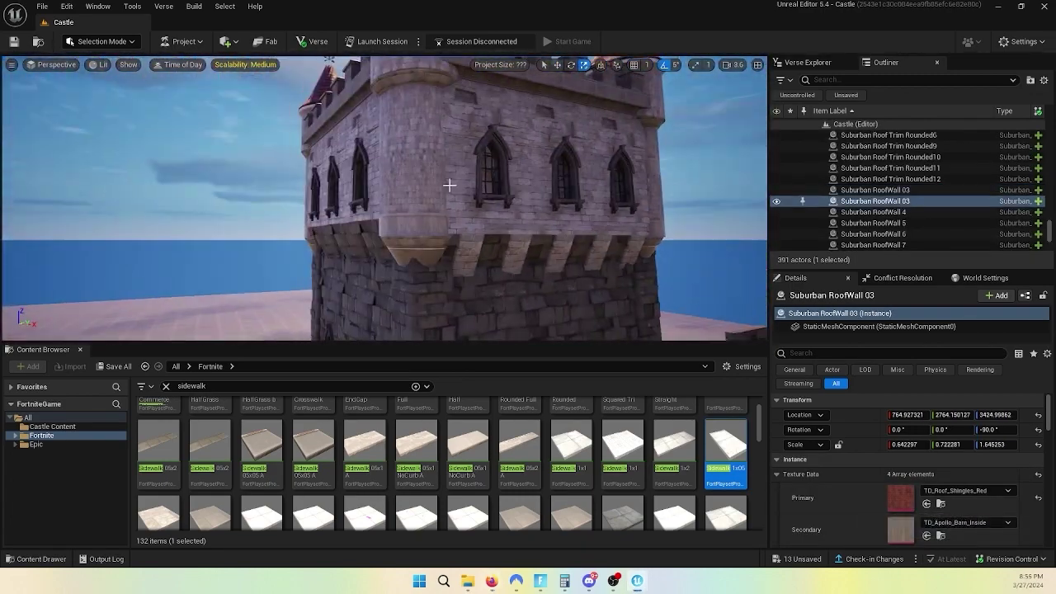
key(ctrl+z)
key(ctrl+z)
key(ctrl+z)
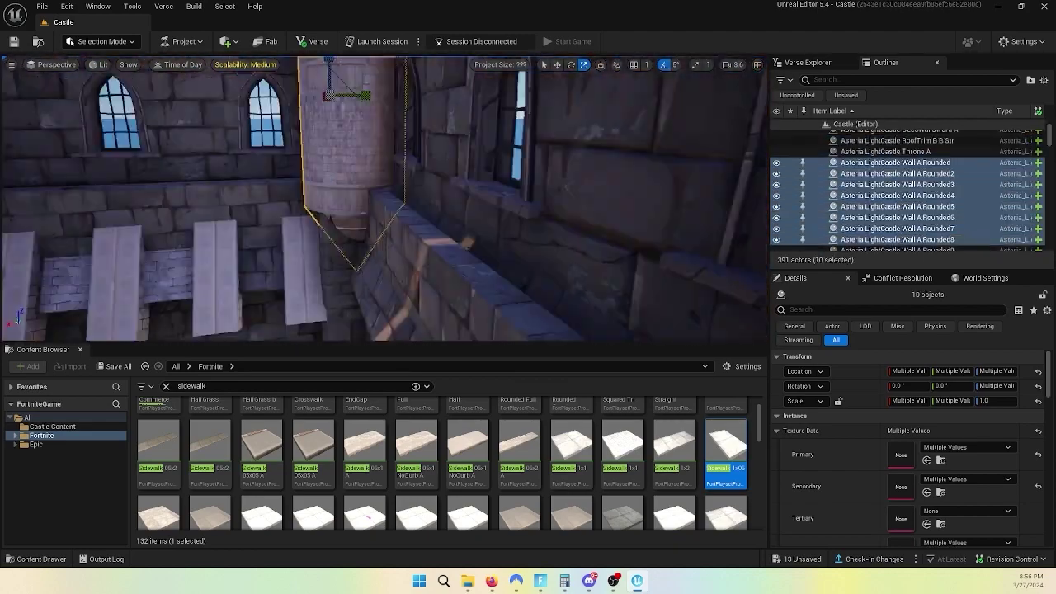
key(ctrl+z)
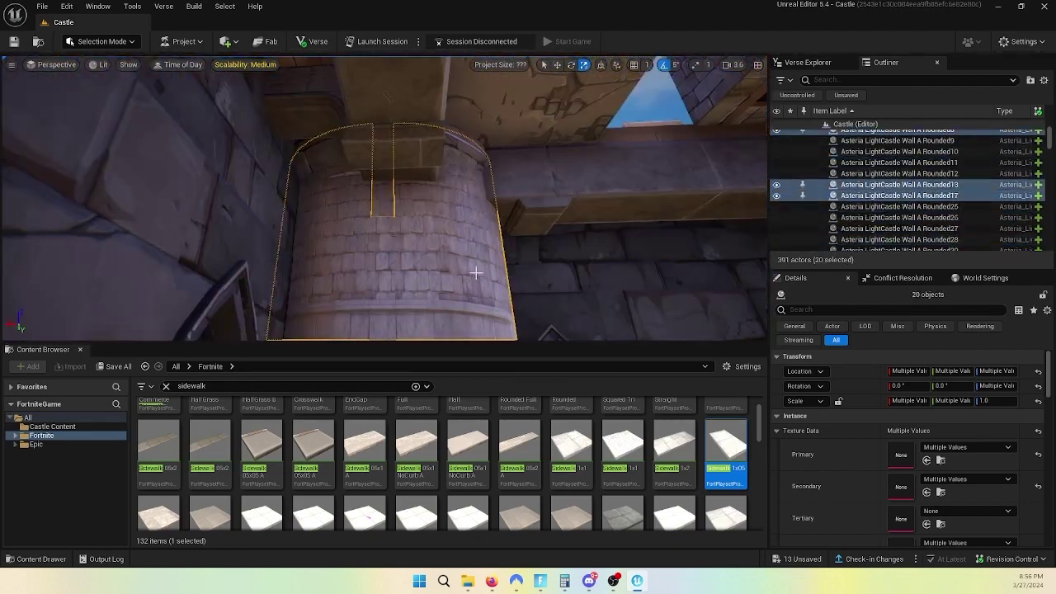
key(ctrl+z)
key(ctrl+z)
key(ctrl+z)
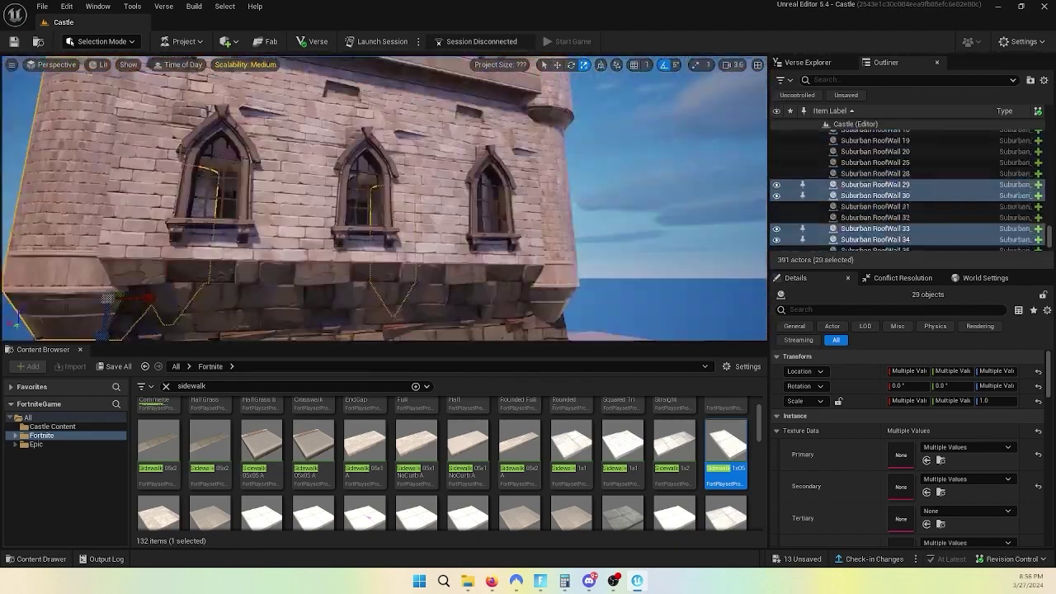
key(ctrl+z)
key(ctrl+z)
key(ctrl+z)
key(ctrl+z)
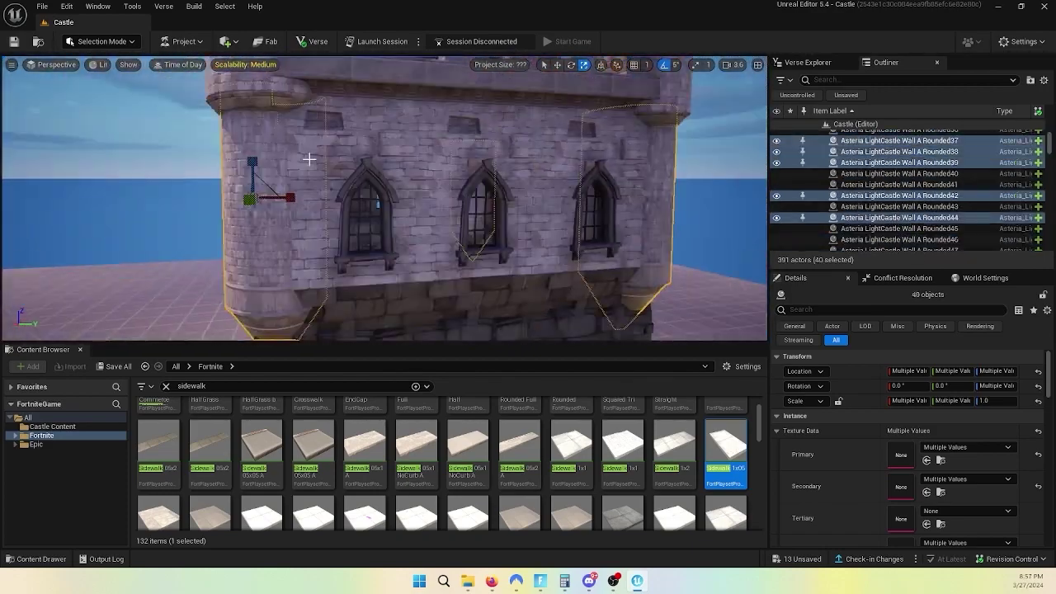
key(ctrl+z)
key(ctrl+z)
key(ctrl+z)
key(ctrl+z)
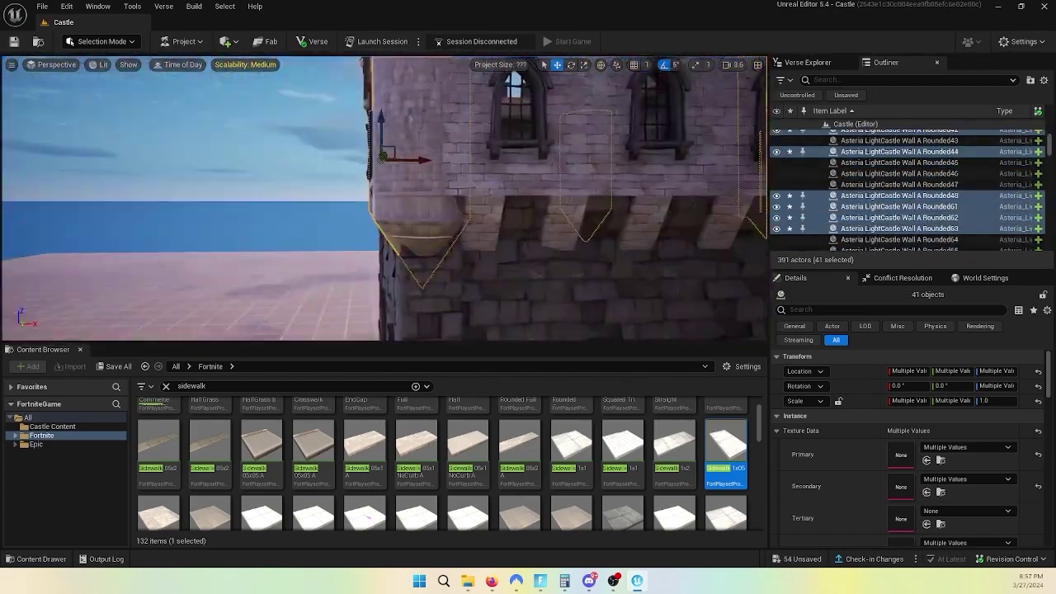
key(ctrl+z)
Step: Step through the corbel pillars, remove three stray pieces, and select the dungeon wall trim
key(ctrl+z)
key(ctrl+z)
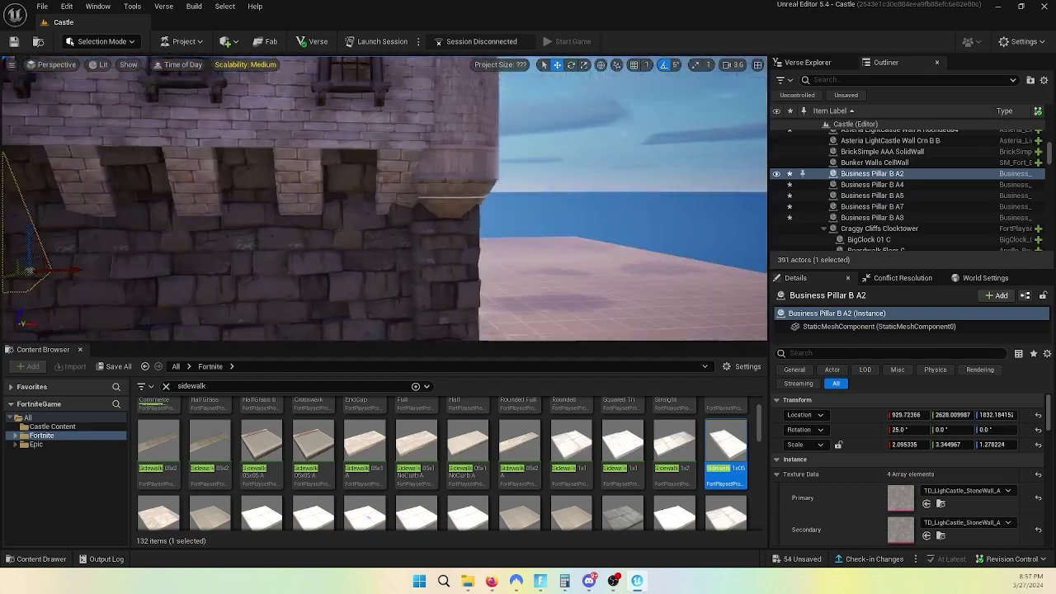
key(ctrl+z)
key(ctrl+z)
key(ctrl+z)
key(ctrl+z)
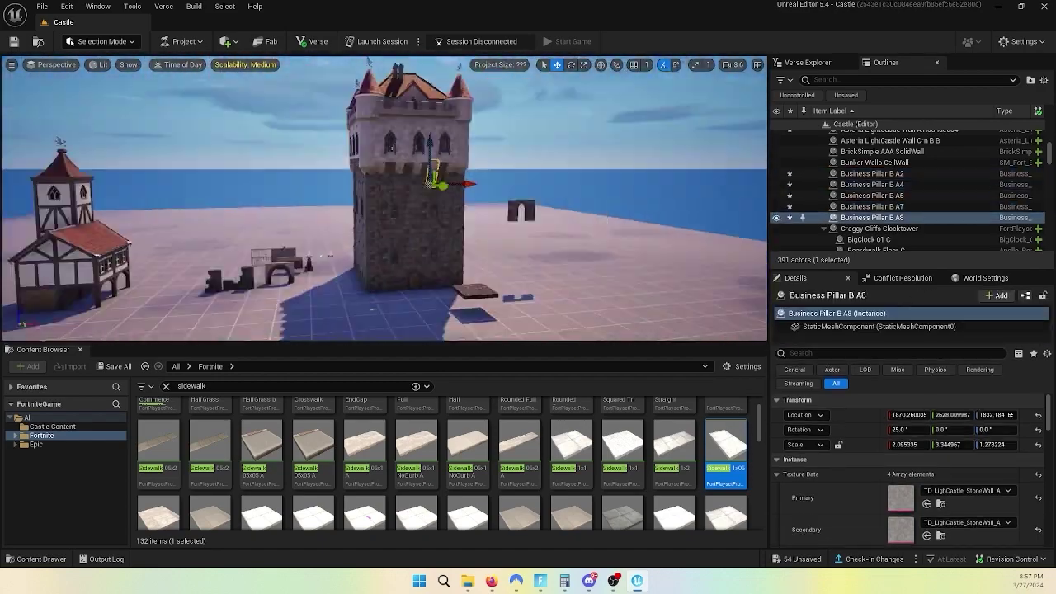
key(ctrl+z)
key(ctrl+z)
key(ctrl+z)
key(ctrl+z)
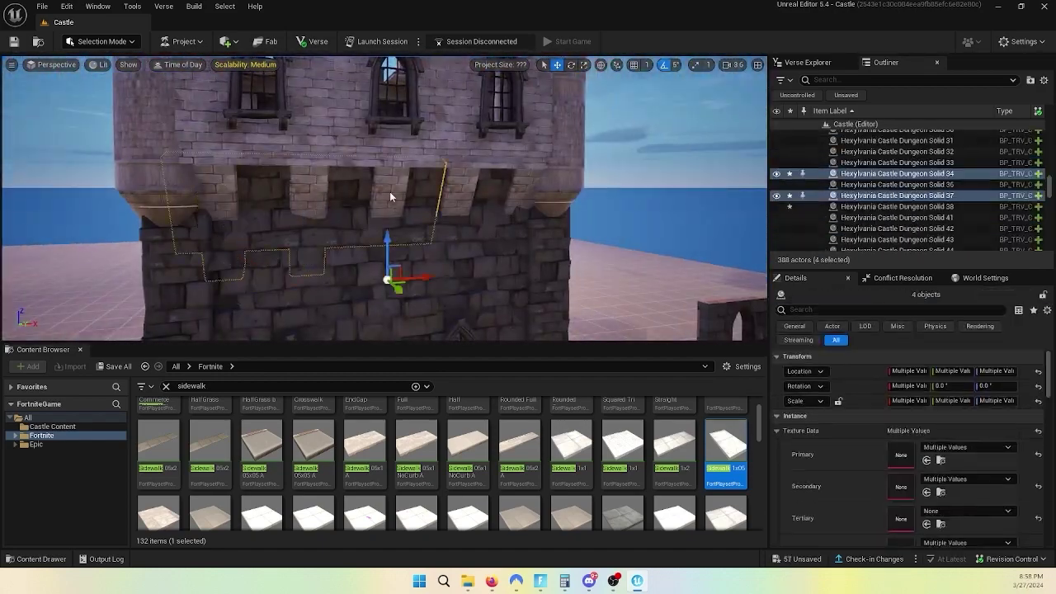
key(ctrl+z)
key(ctrl+z)
key(ctrl+z)
key(ctrl+z)
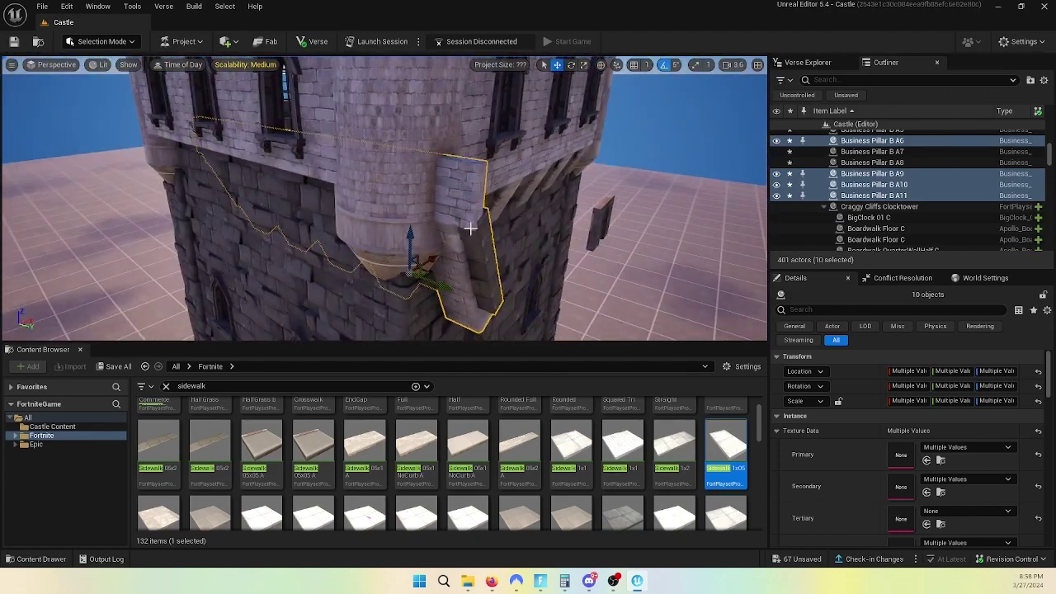
key(f)
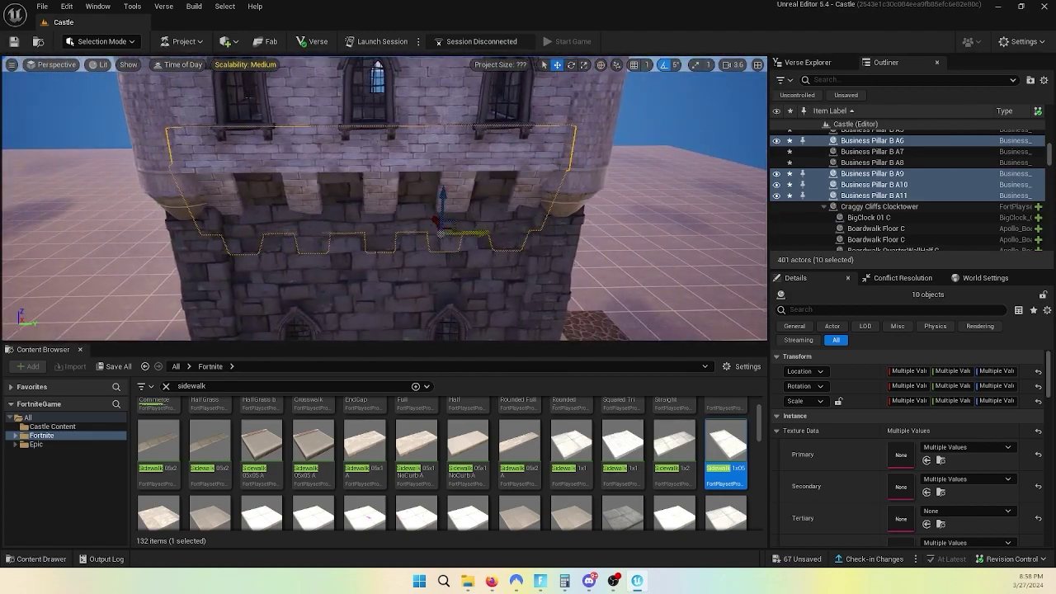
key(ctrl+z)
Step: Duplicate the corbel pillar row twice and set the copied battlement trim upright
key(ctrl+z)
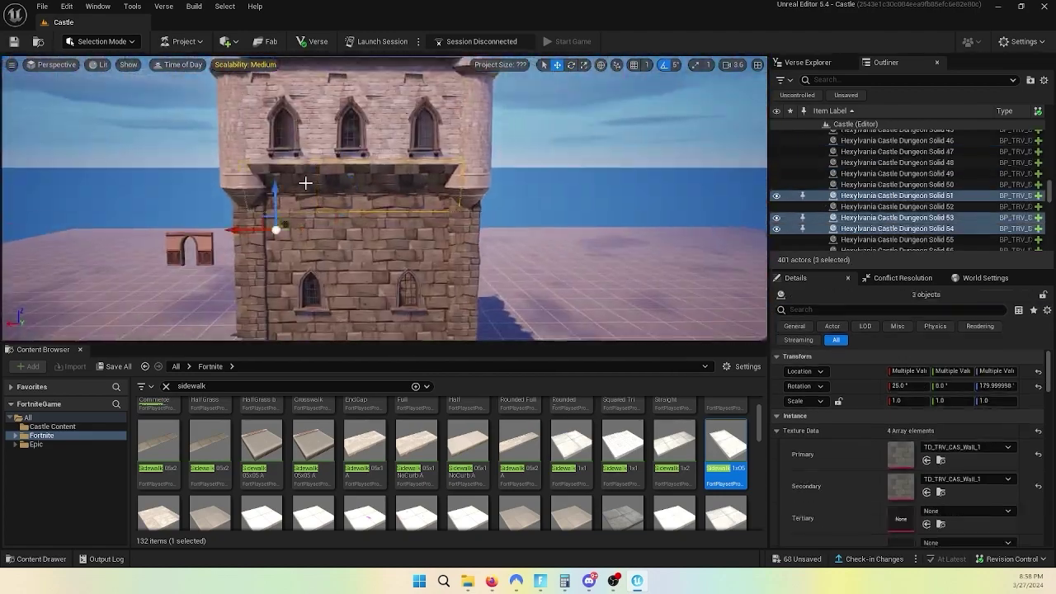
key(ctrl+z)
key(ctrl+z)
key(ctrl+z)
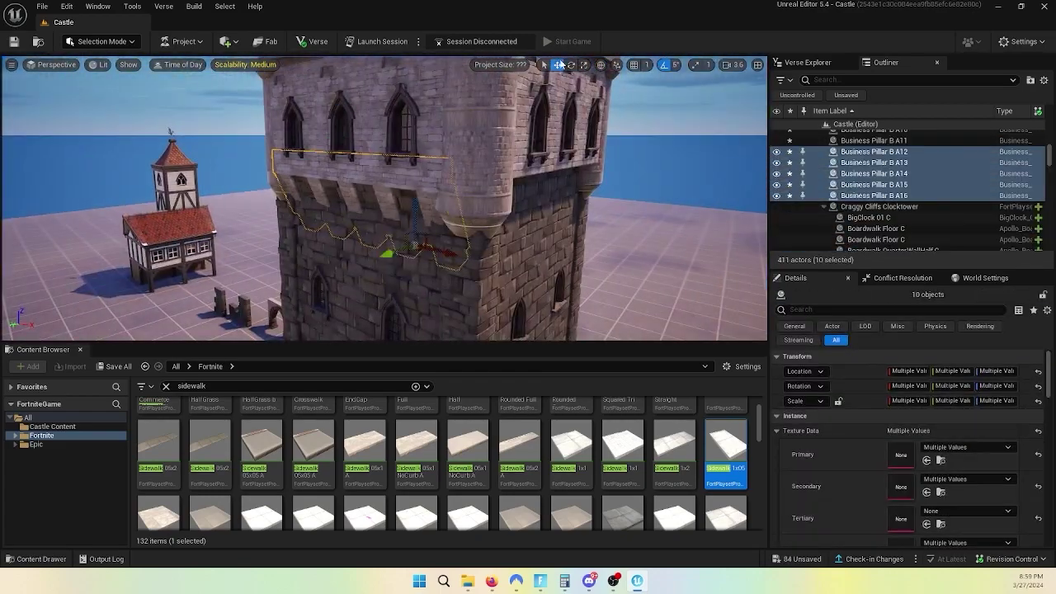
key(ctrl+z)
key(ctrl+z)
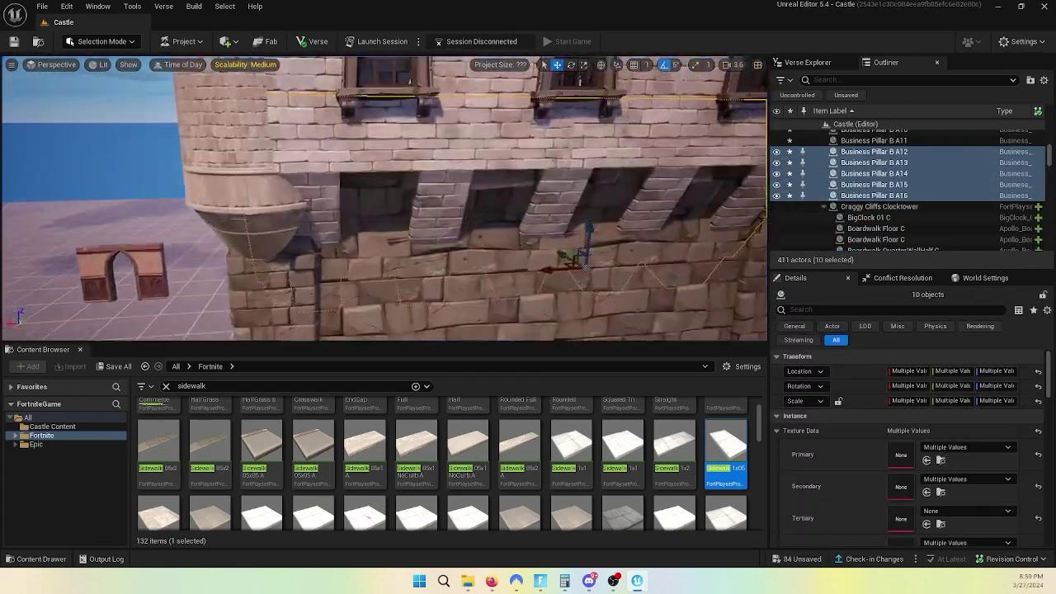
key(ctrl+z)
key(ctrl+z)
key(ctrl+z)
key(ctrl+z)
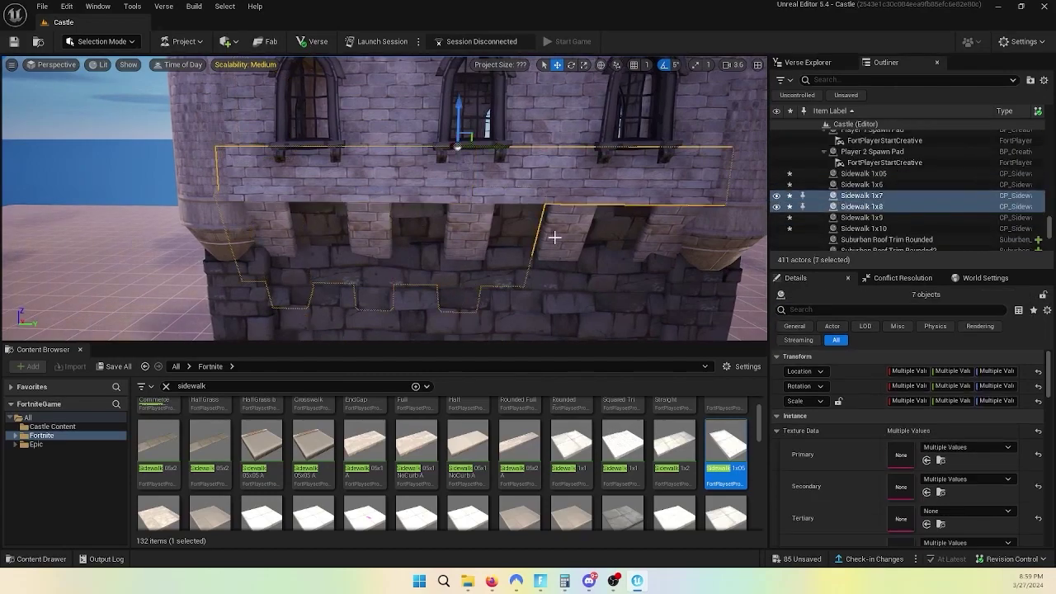
key(ctrl+z)
key(ctrl+z)
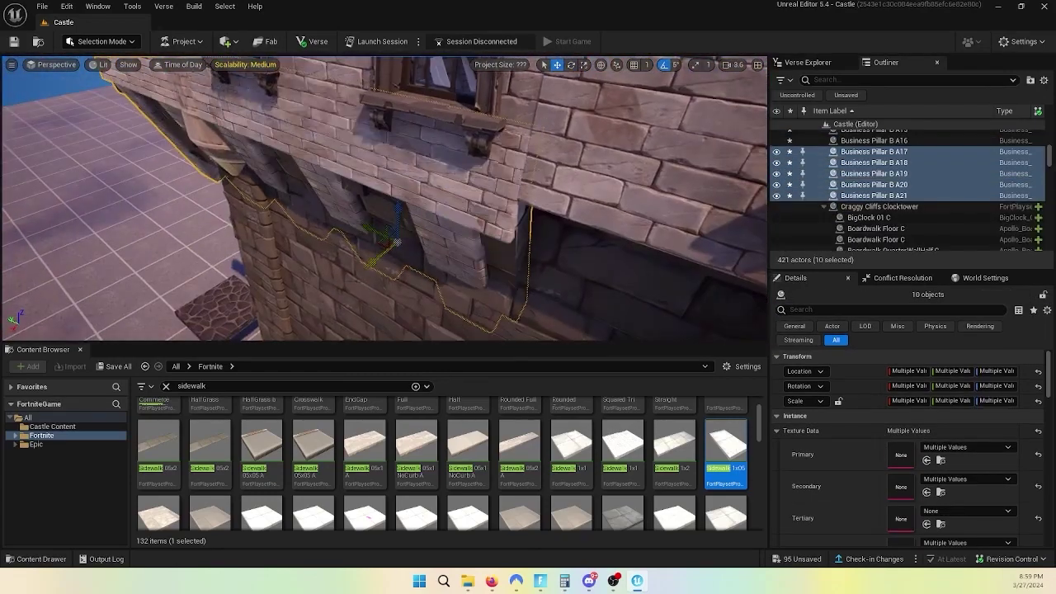
Step: Adjust the Hexylvania window, turn the three Dungeon Solid wall blocks around, and save the level
key(ctrl+z)
key(ctrl+z)
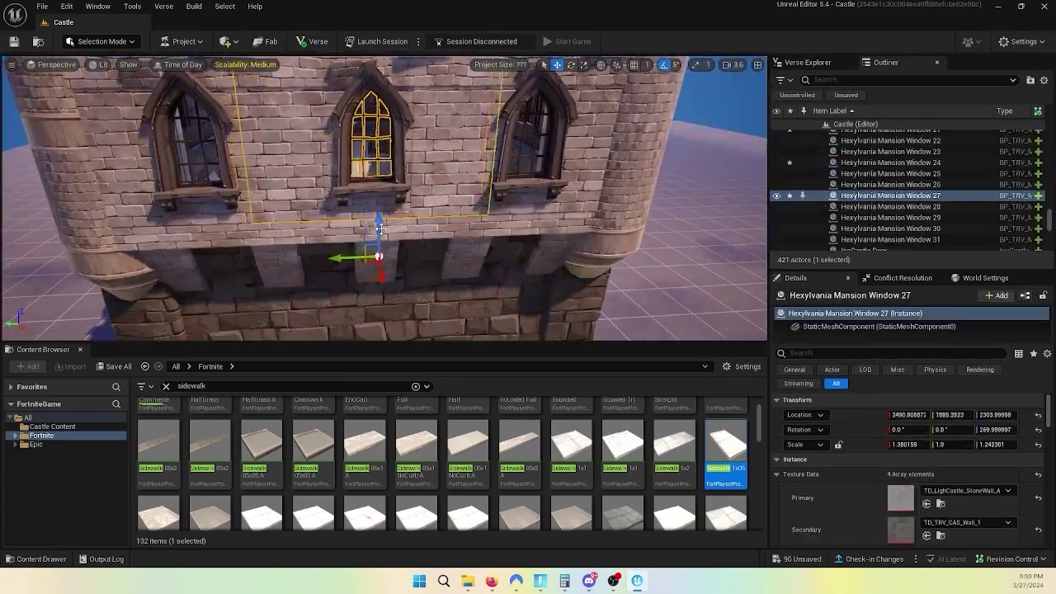
key(ctrl+z)
key(ctrl+z)
key(ctrl+z)
key(ctrl+z)
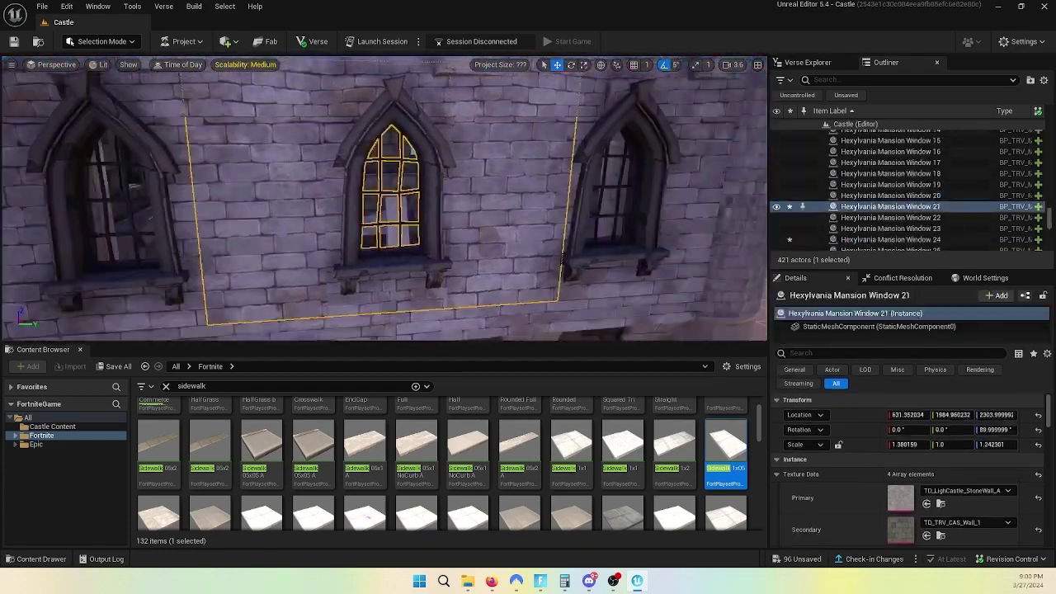
key(ctrl+z)
key(ctrl+z)
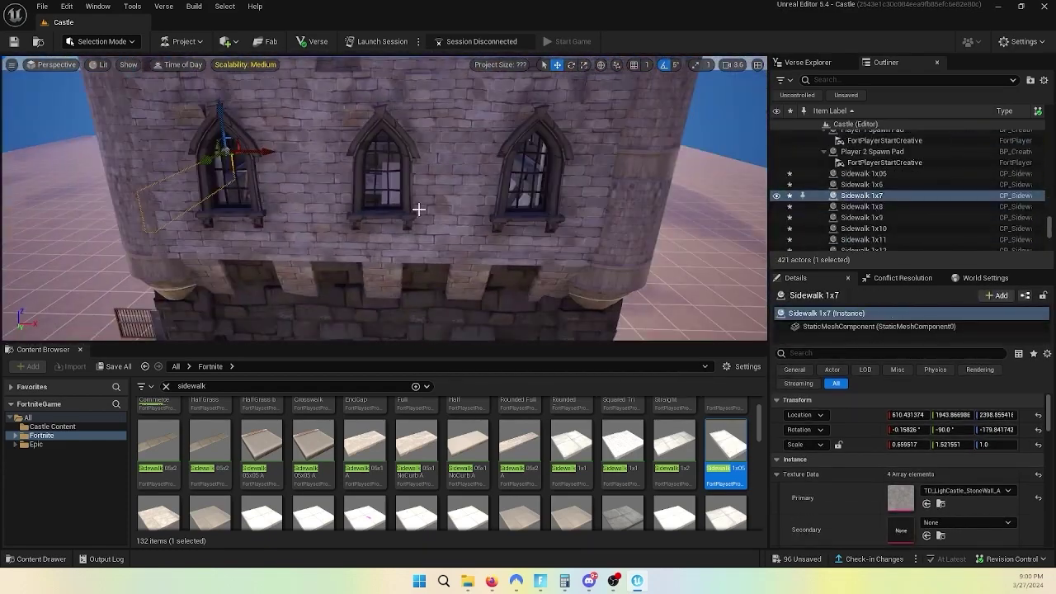
key(ctrl+z)
key(ctrl+z)
key(ctrl+z)
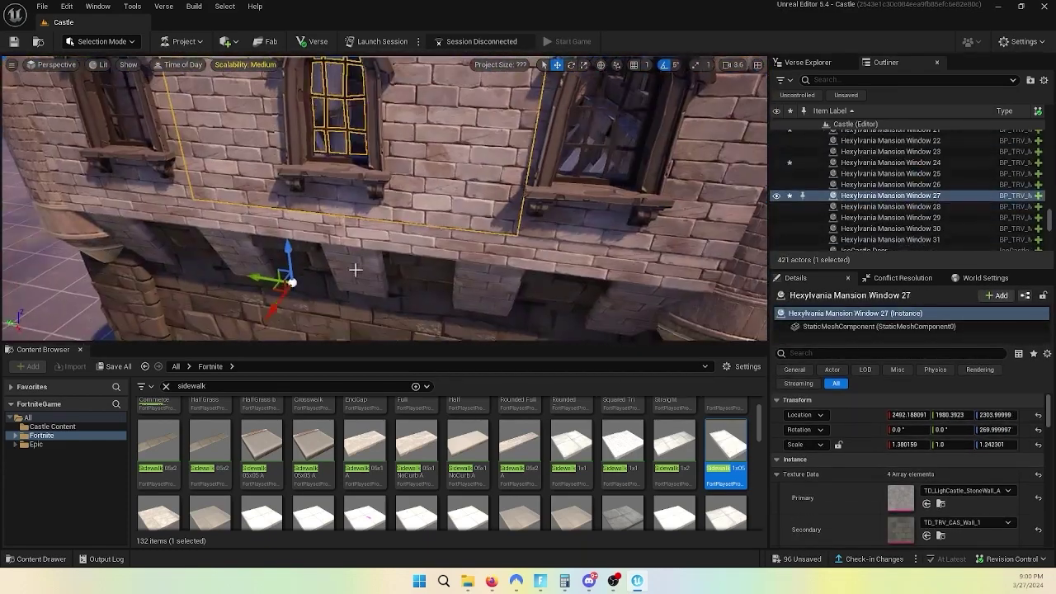
key(ctrl+z)
key(ctrl+z)
key(ctrl+z)
key(ctrl+z)
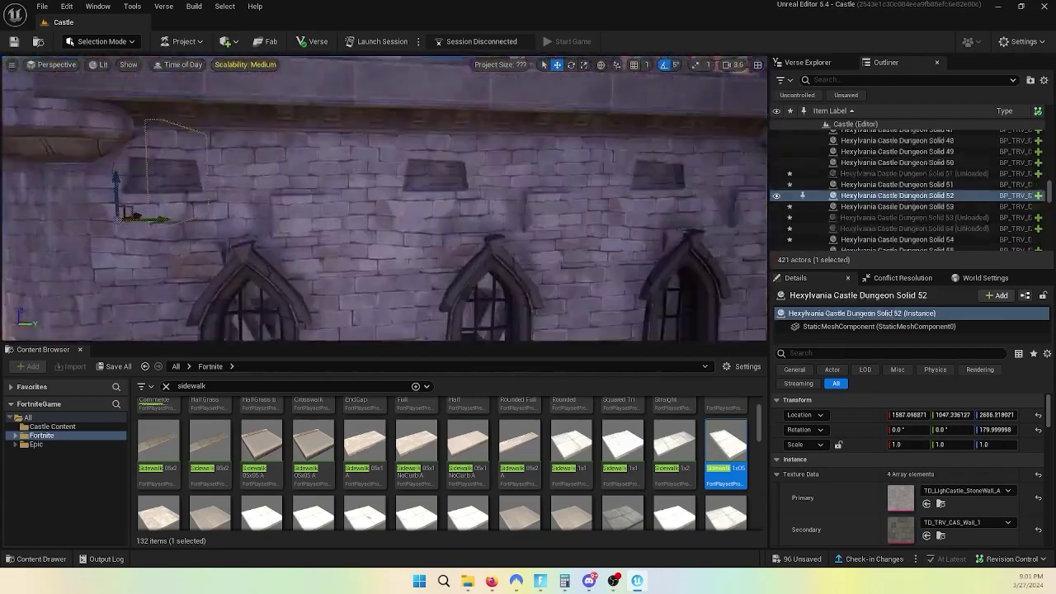
key(ctrl+z)
key(ctrl+z)
key(ctrl+z)
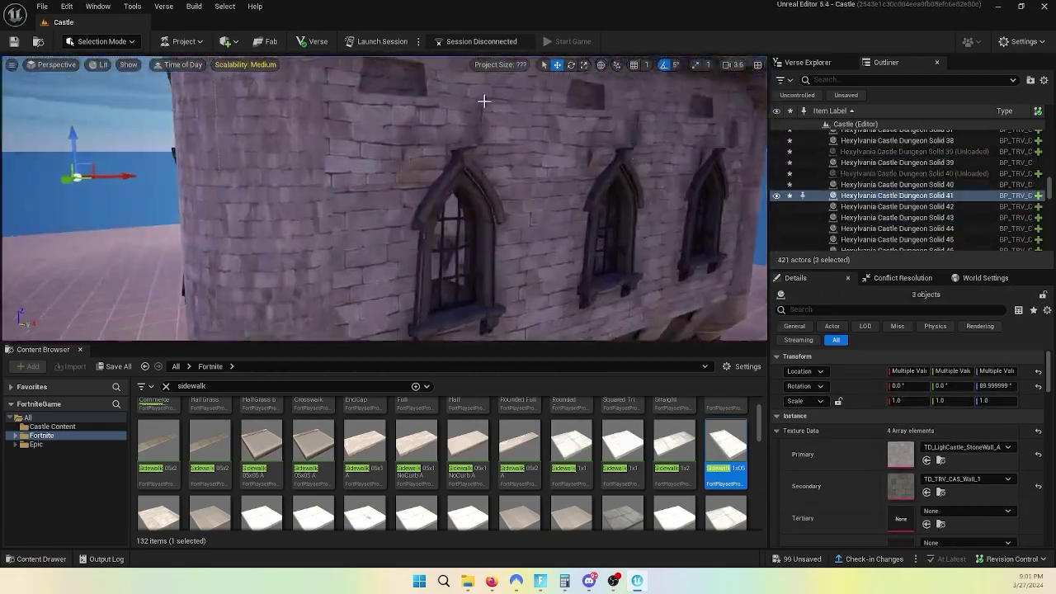
key(ctrl+z)
key(ctrl+z)
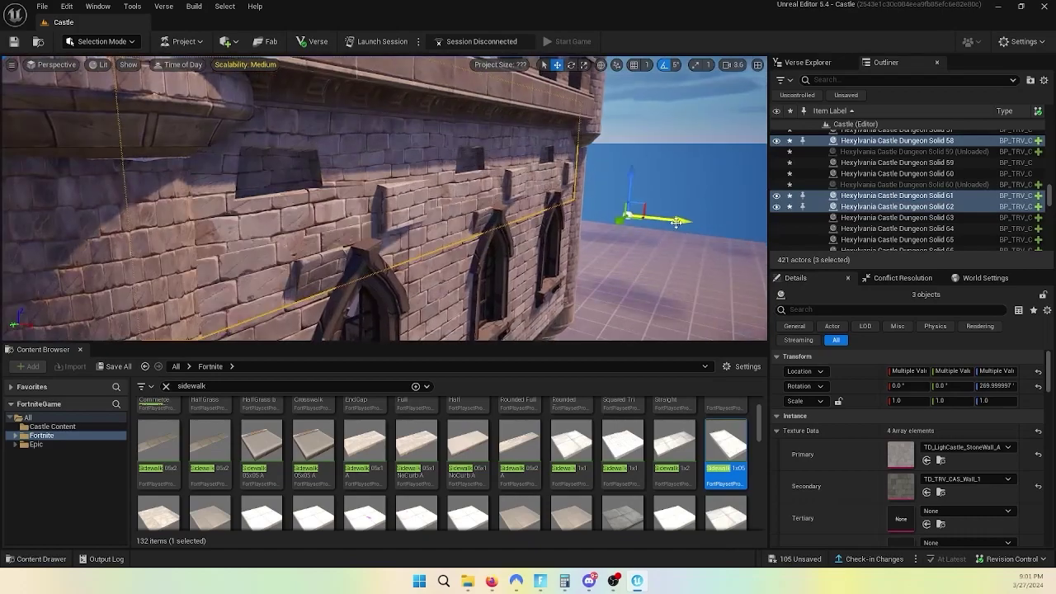
key(ctrl+z)
key(ctrl+z)
key(ctrl+z)
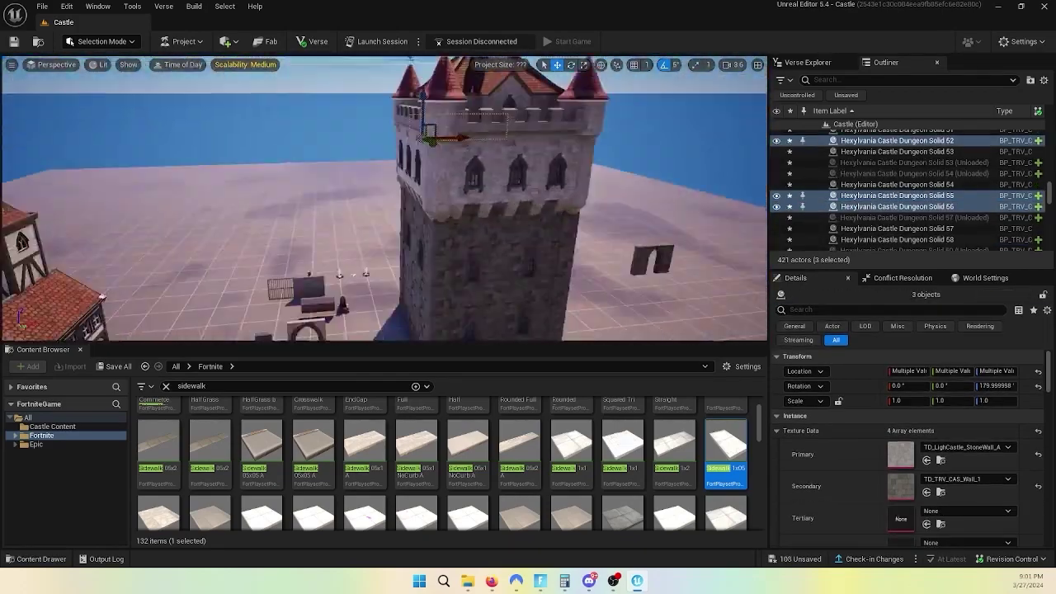
key(ctrl+s)
click(165, 386)
Step: Search for 'hang', try placing hanging ivy plants, and undo the stray placements
text(hange)
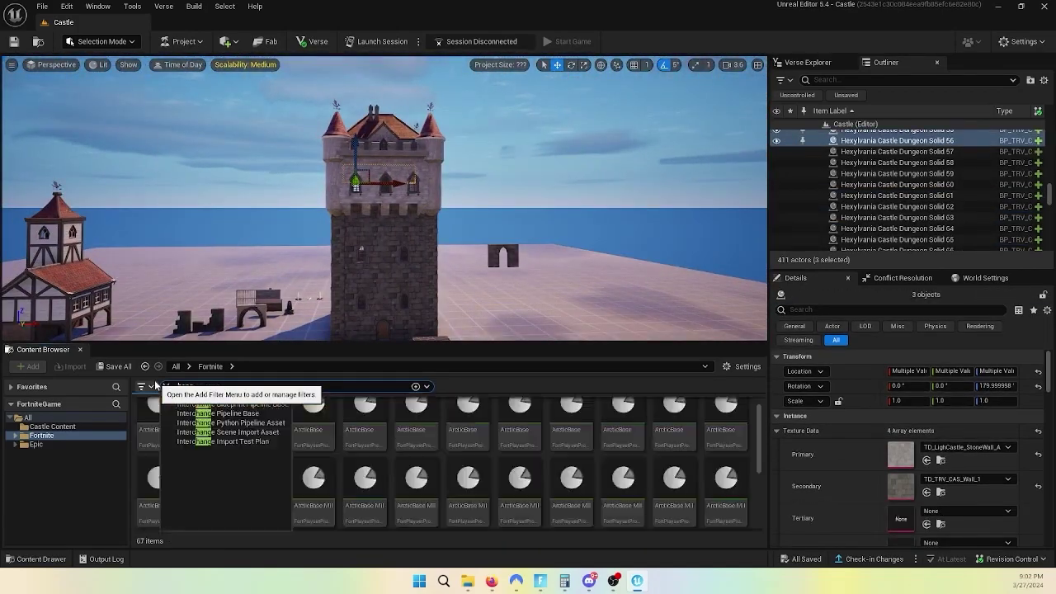
drag(467, 466, 326, 277)
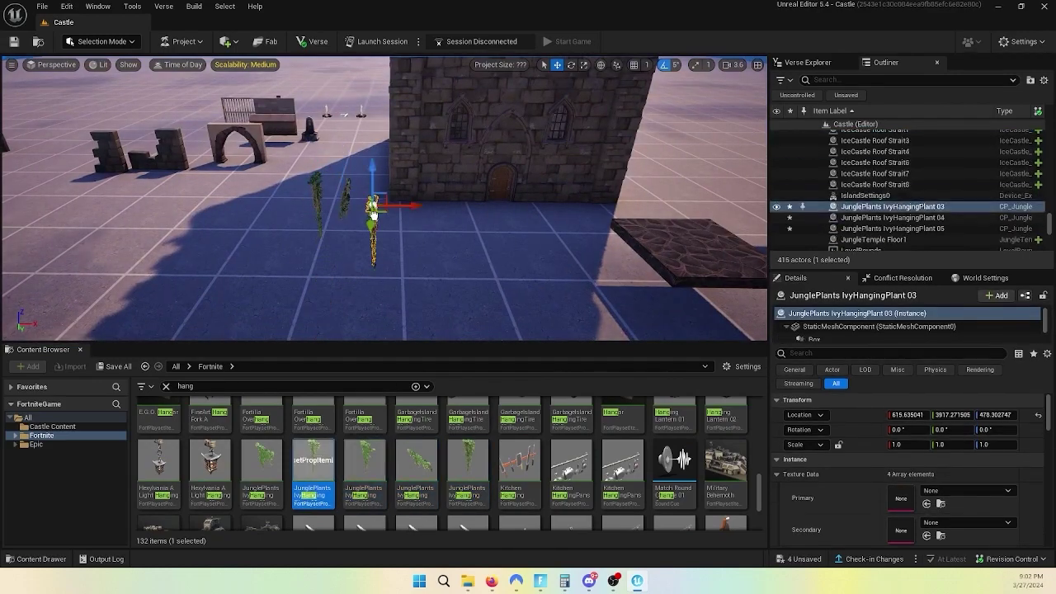
scroll(553, 465, down, 5)
drag(725, 450, 518, 248)
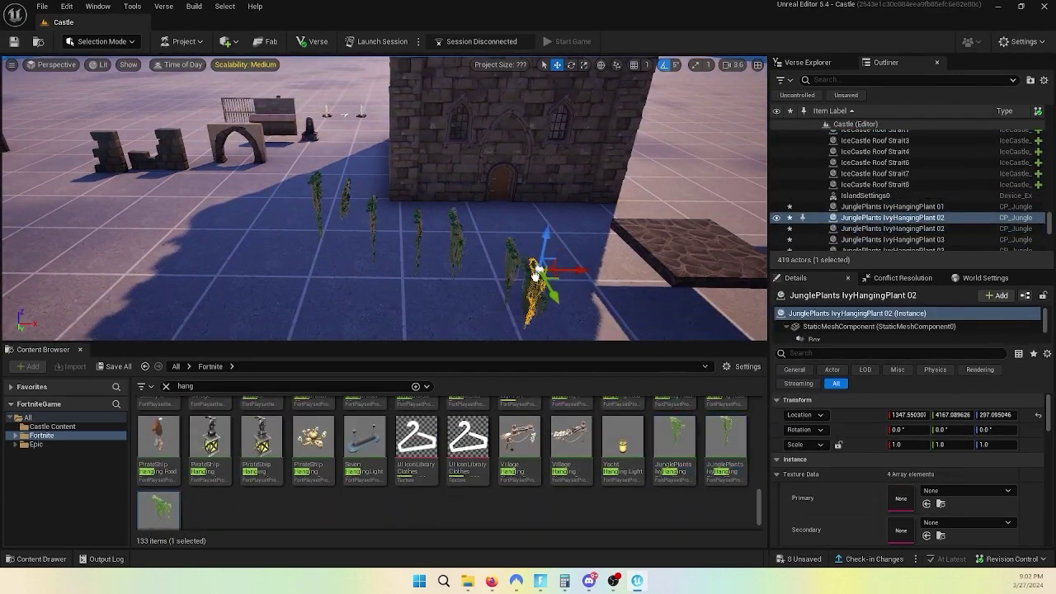
right_drag(534, 274, 561, 332)
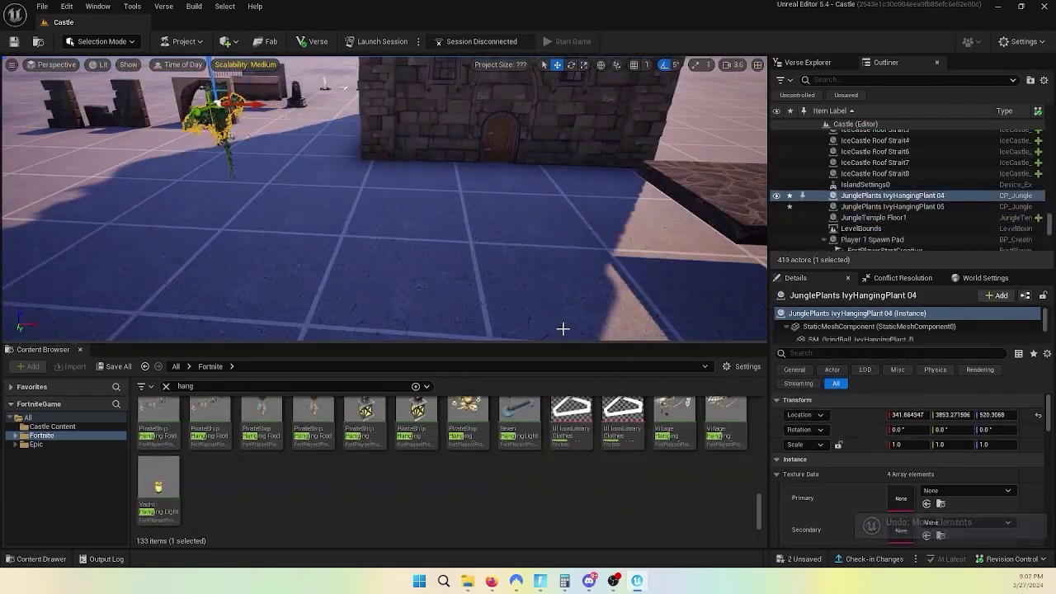
key(ctrl+z)
key(ctrl+z)
key(f)
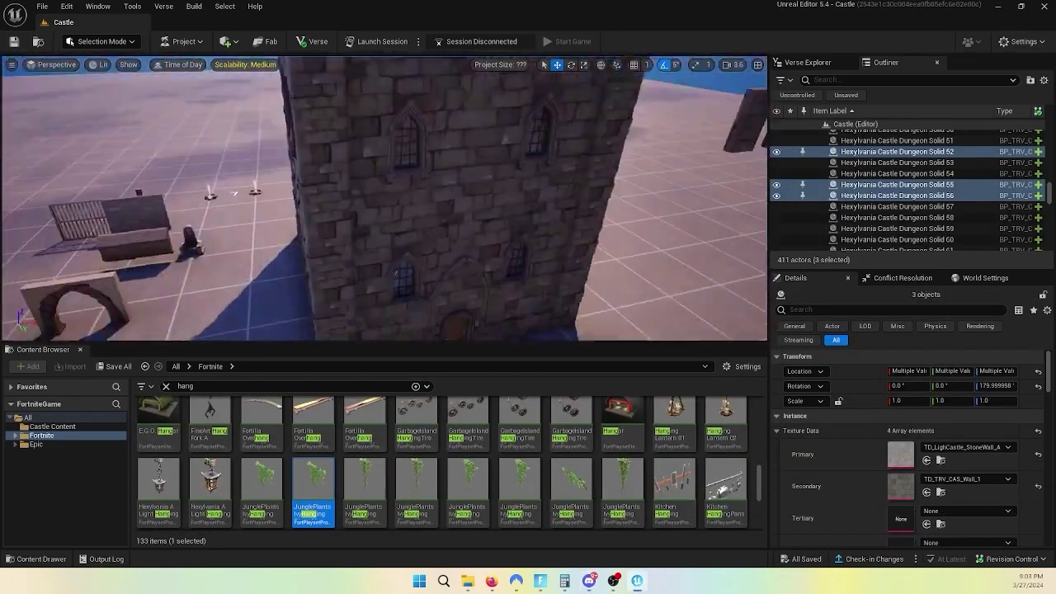
Step: Hang JunglePlants IvyHangingPlant on the tower and castle walls, removing the misplaced hanging shelves
drag(364, 487, 420, 231)
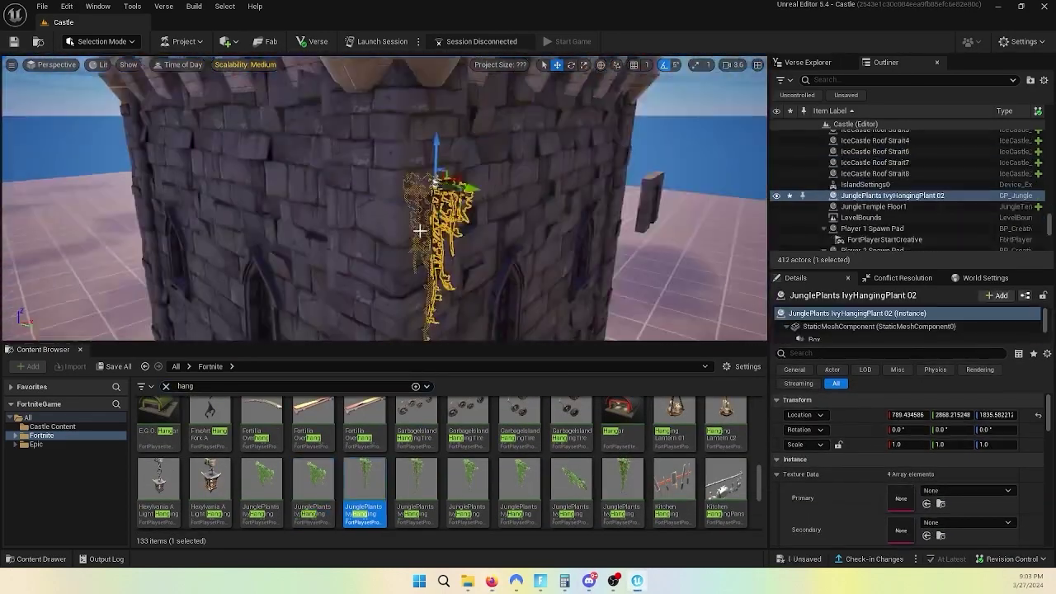
click(571, 491)
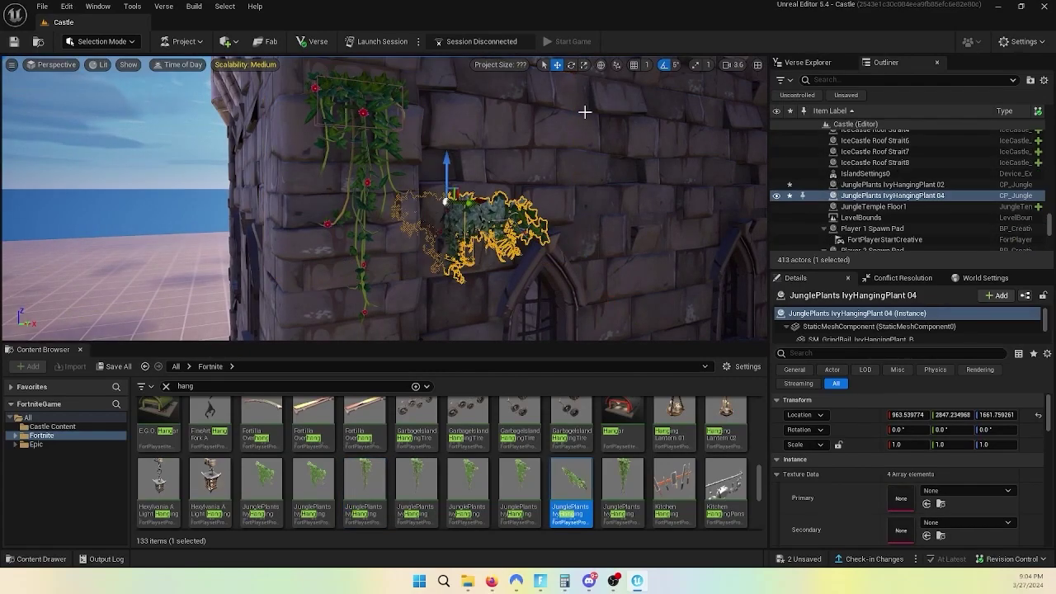
scroll(577, 486, down, 3)
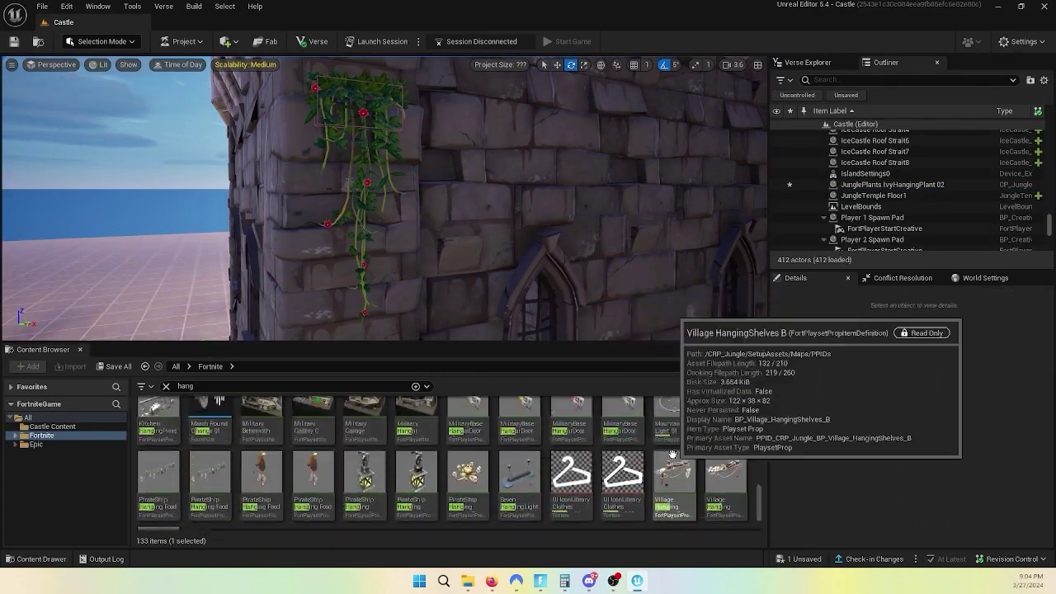
drag(726, 505, 495, 211)
key(f)
key(ctrl+z)
scroll(615, 458, up, 2)
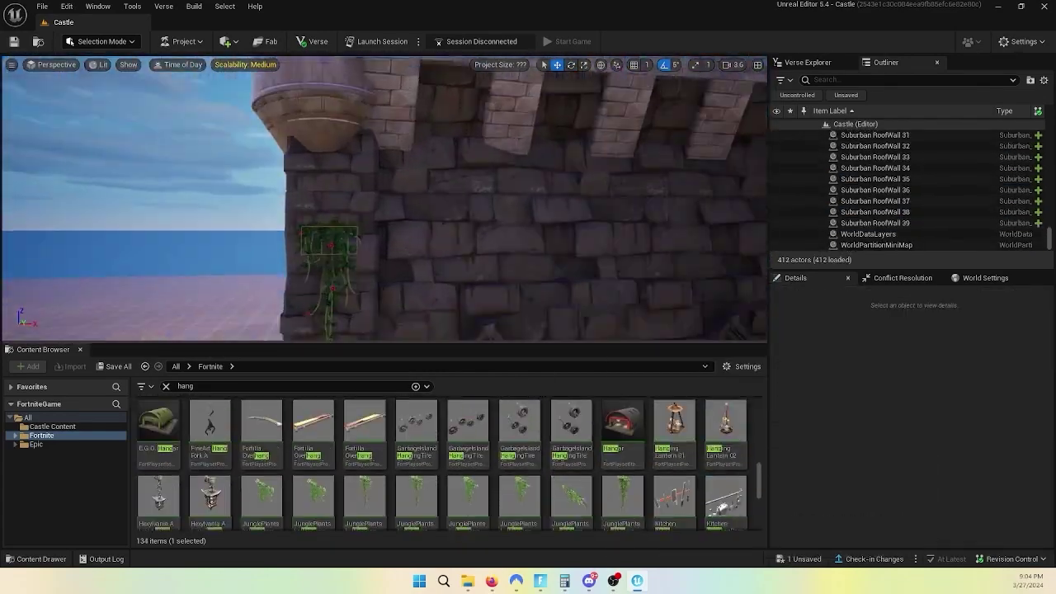
drag(312, 499, 334, 248)
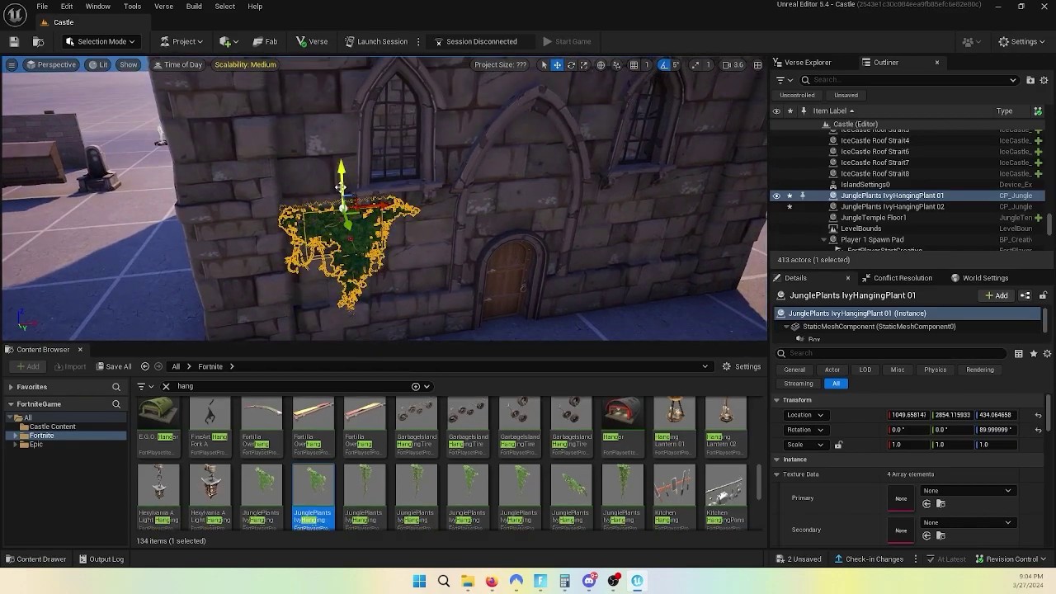
mouse_move(339, 186)
right_down()
mouse_move(424, 172)
mouse_move(404, 209)
right_up()
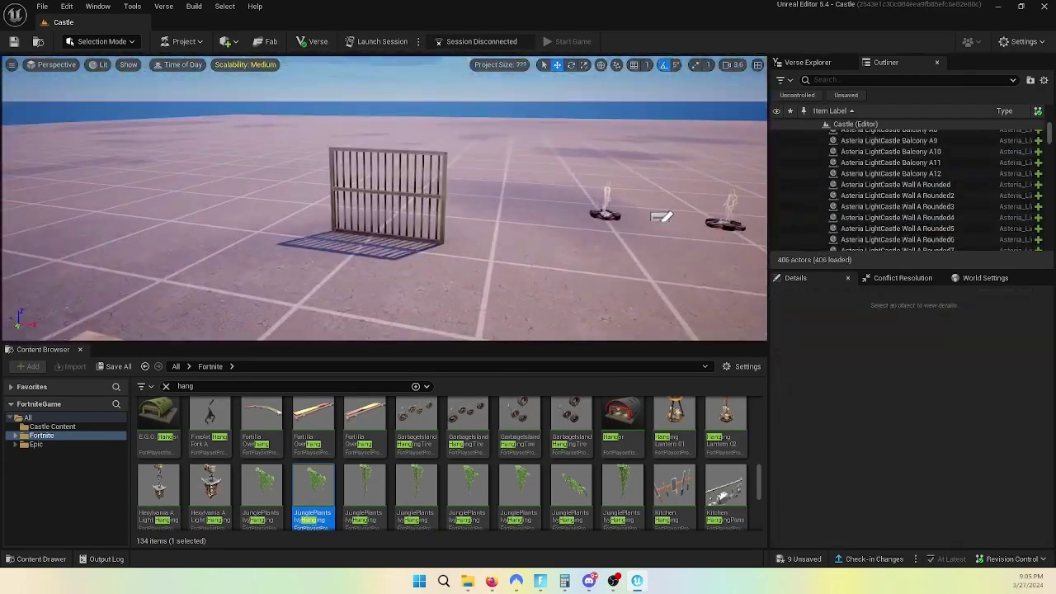
Step: Delete the stray roof cap and an unwanted part of the Craggy Cliffs Clocktower
click(404, 209)
key(Delete)
right_click(873, 192)
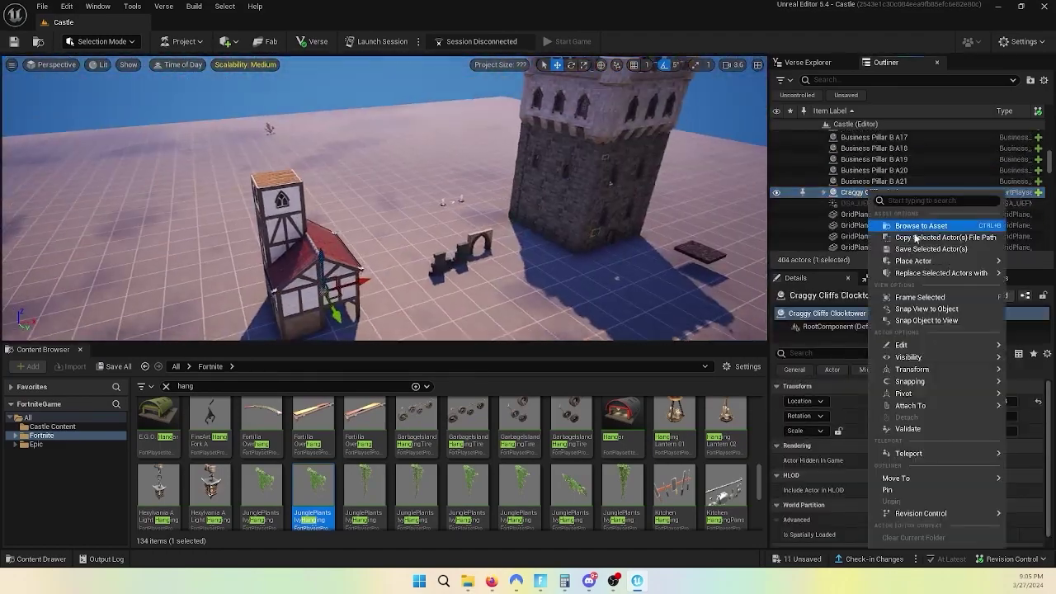
mouse_move(920, 373)
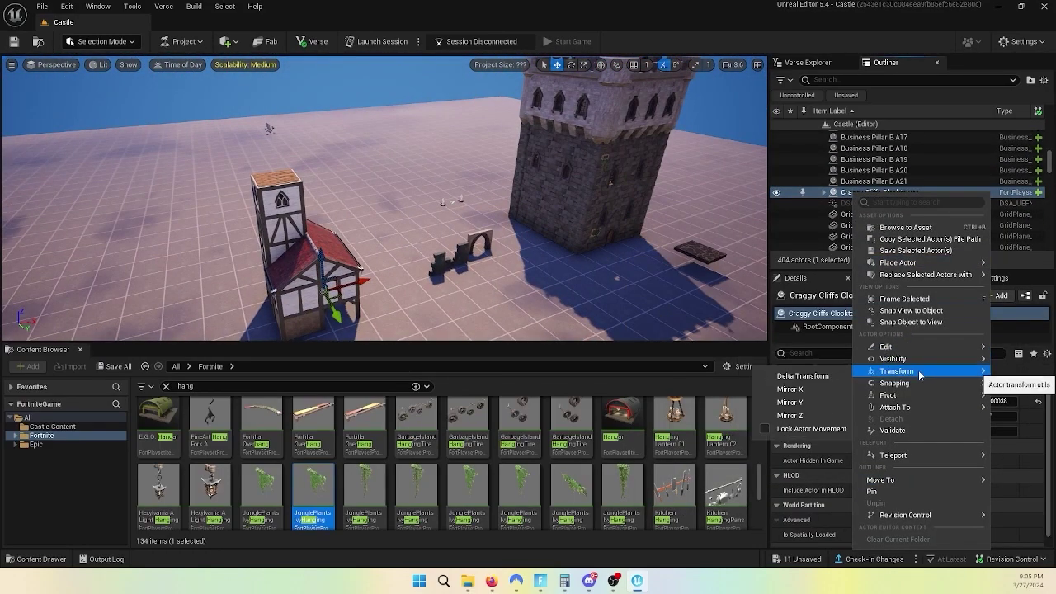
double_click(858, 191)
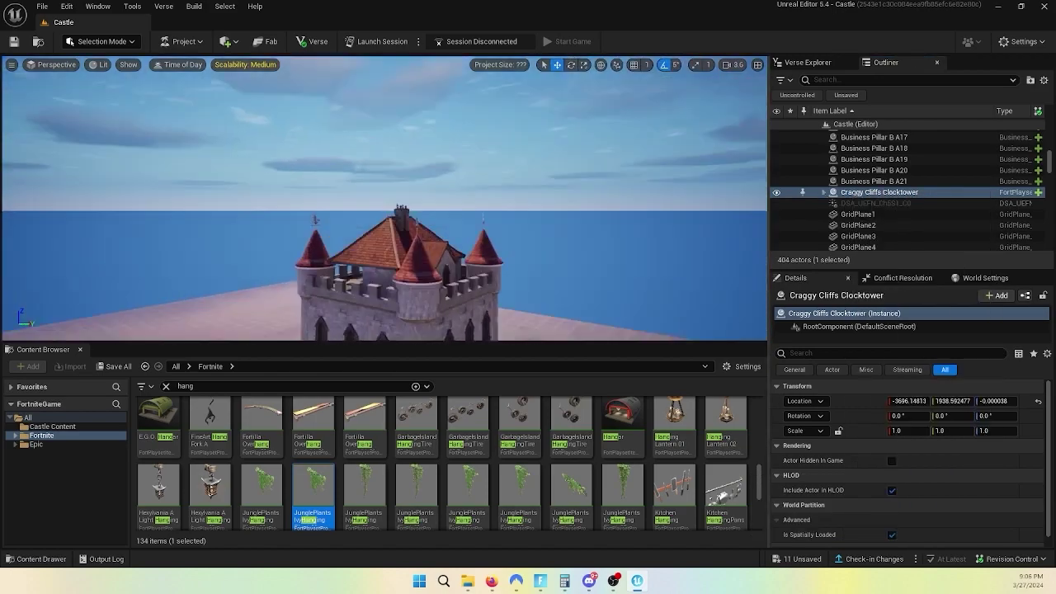
click(866, 185)
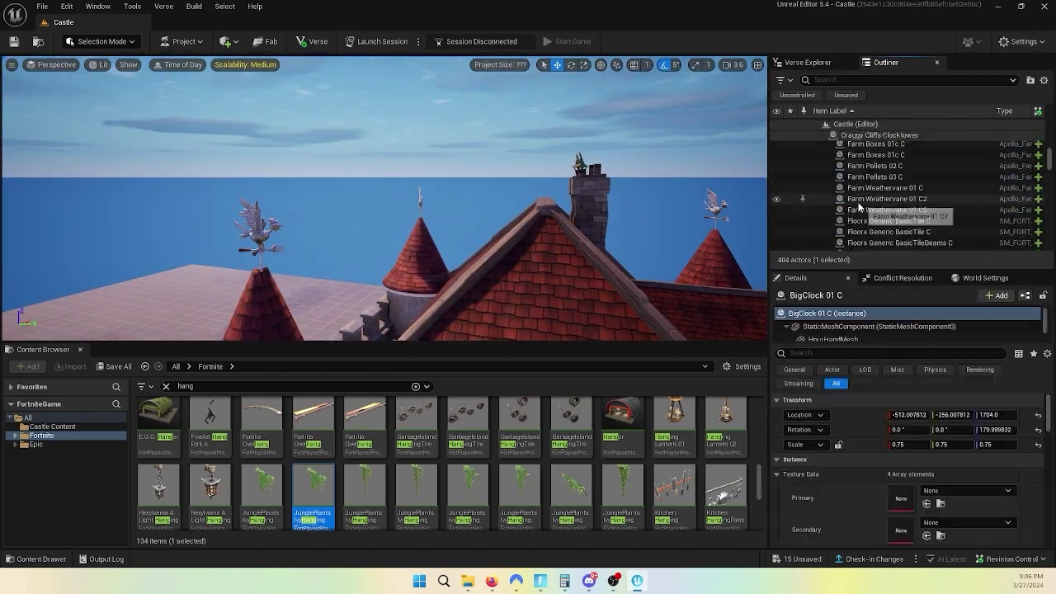
key(Delete)
right_drag(565, 154, 565, 153)
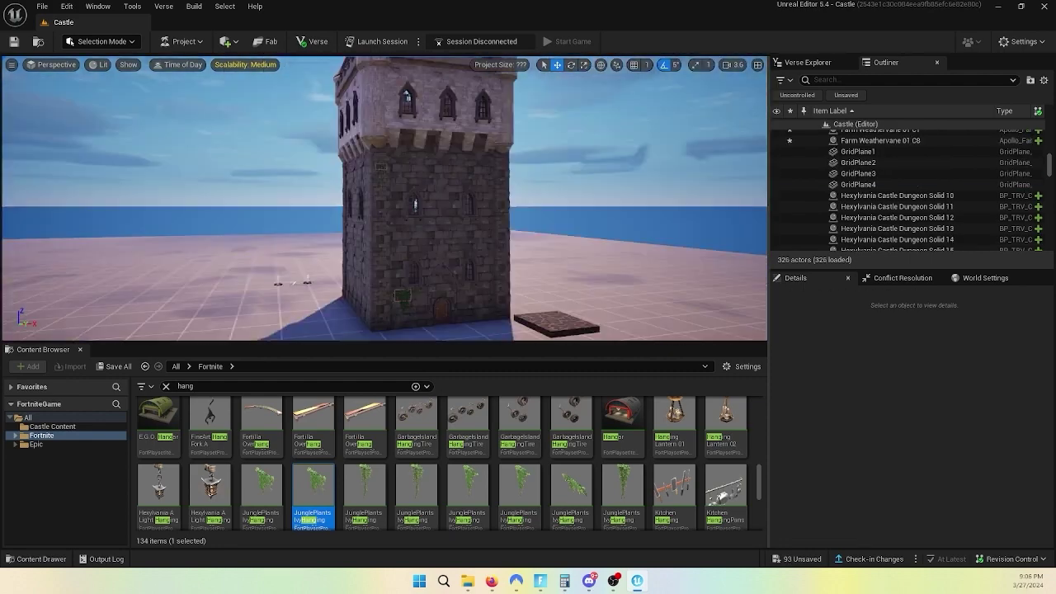
right_drag(565, 154, 565, 154)
Step: Create an Outliner folder named 'Main' and move the balcony pieces into it
click(1030, 80)
text(Main)
click(887, 150)
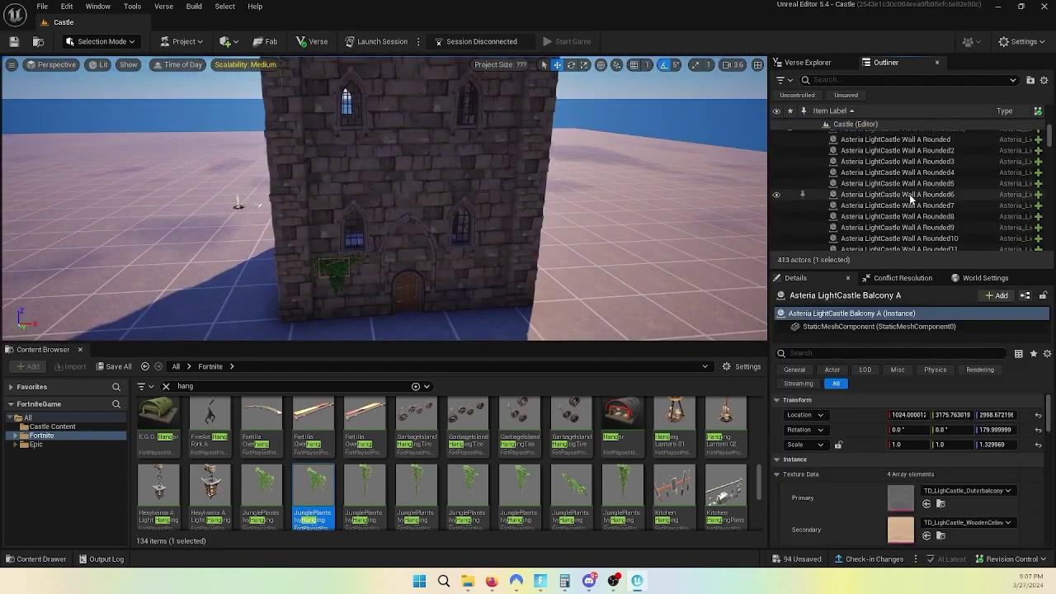
shift+click(891, 237)
right_click(891, 181)
click(802, 502)
Step: Move the Craggy Cliffs Clocktower into the Main folder
click(878, 223)
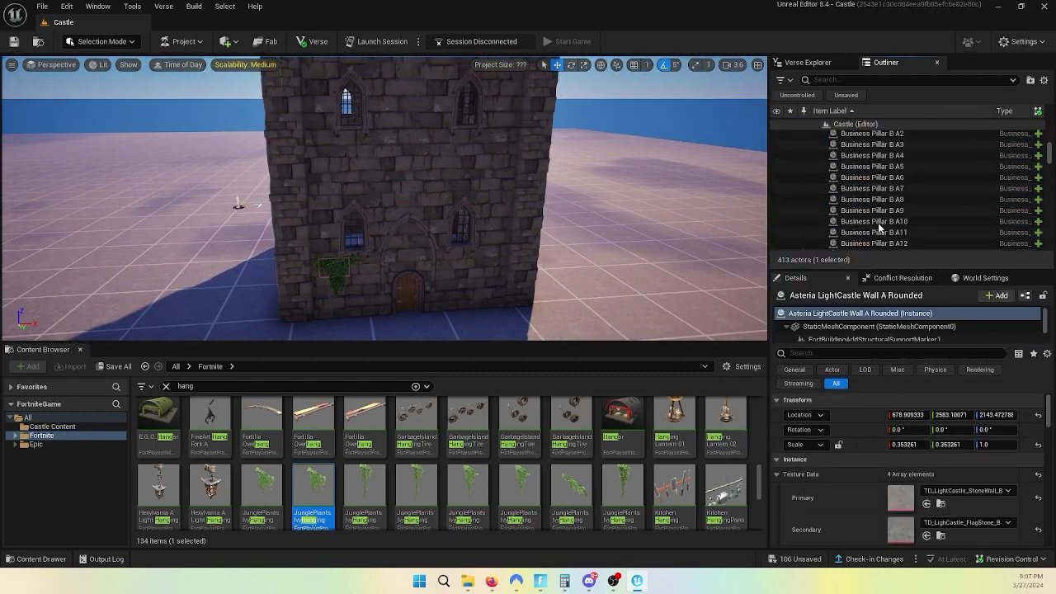
right_click(870, 198)
click(891, 495)
right_click(875, 198)
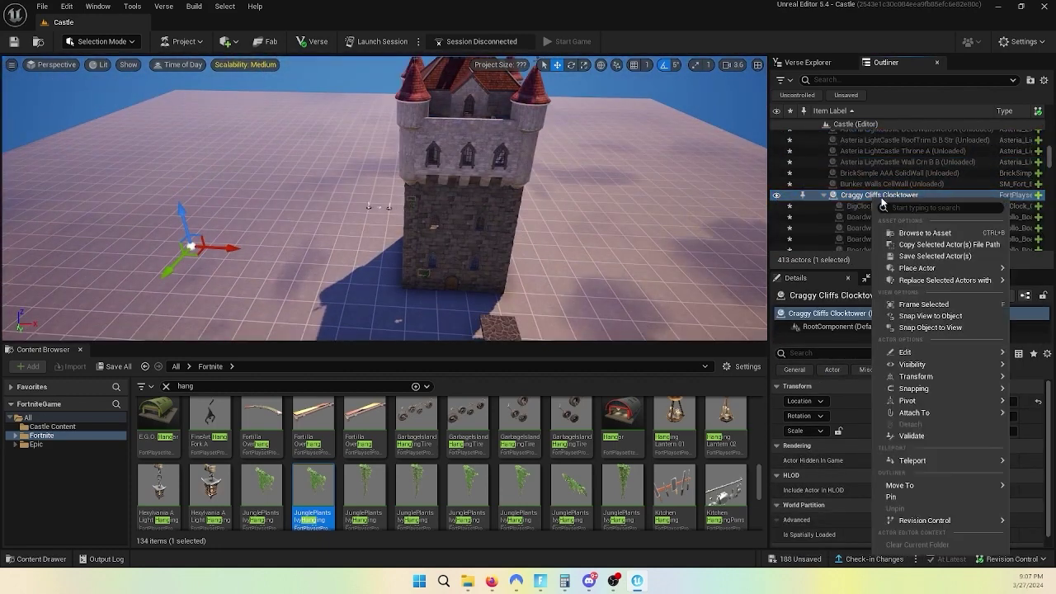
mouse_move(943, 377)
click(825, 377)
Step: Move the castle roof strips into Main, then select every actor in the folder
click(828, 139)
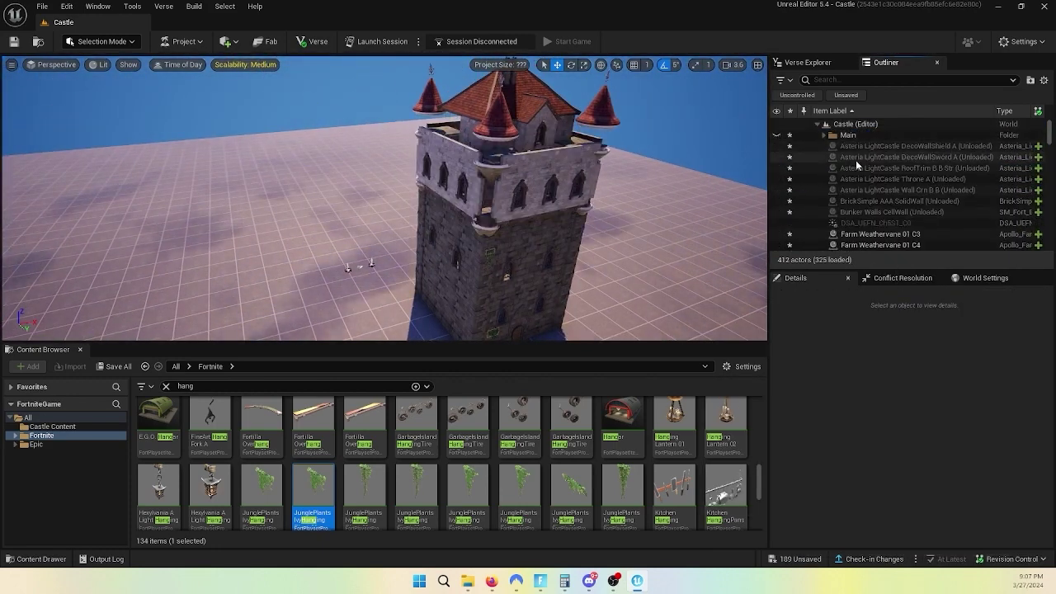
click(875, 133)
shift+click(875, 188)
right_click(875, 165)
mouse_move(825, 498)
click(919, 544)
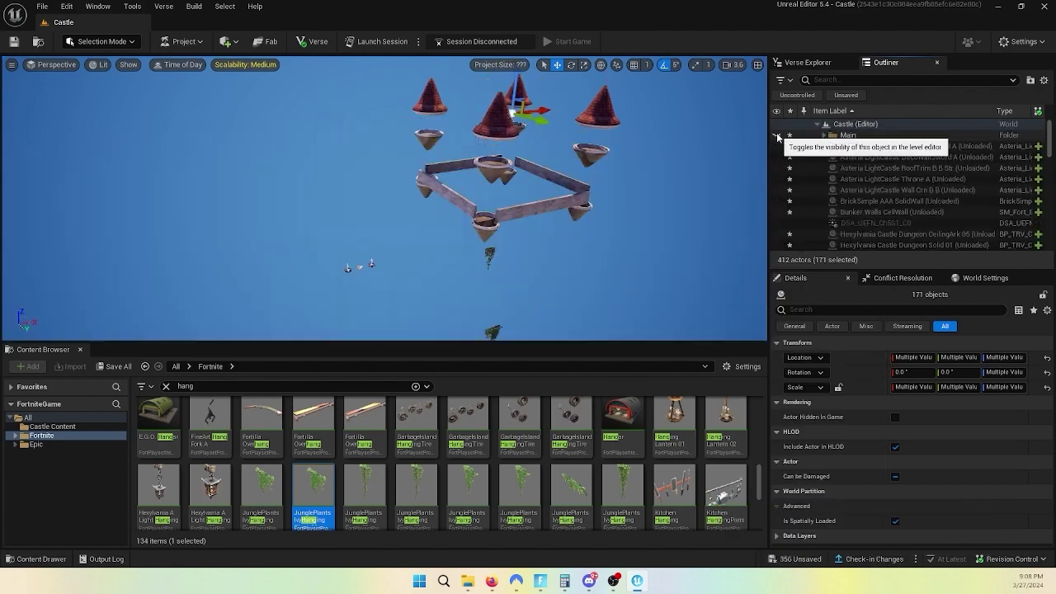
scroll(866, 182, up, 2)
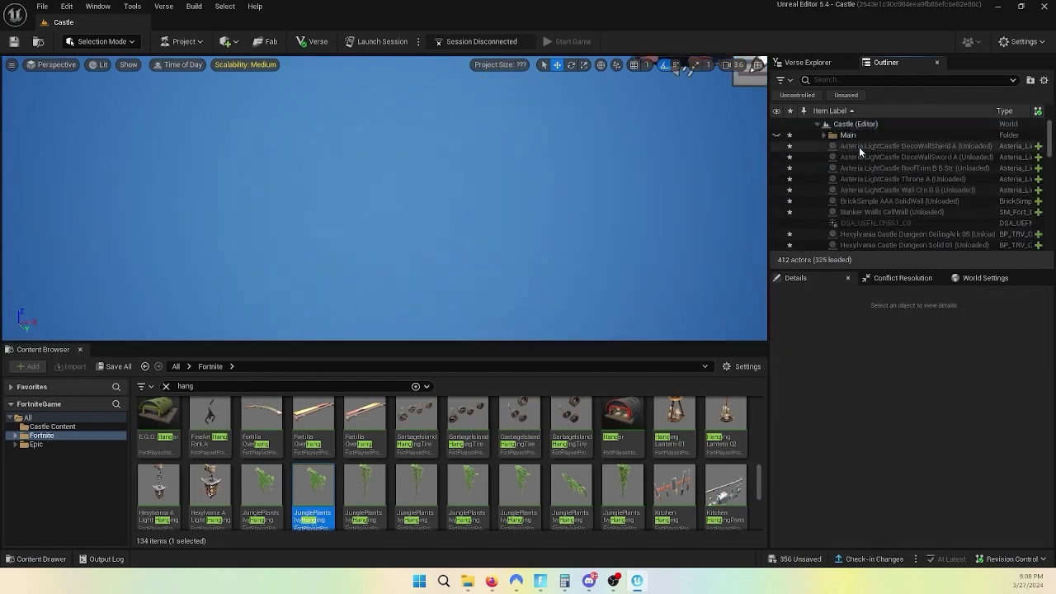
double_click(875, 180)
double_click(849, 135)
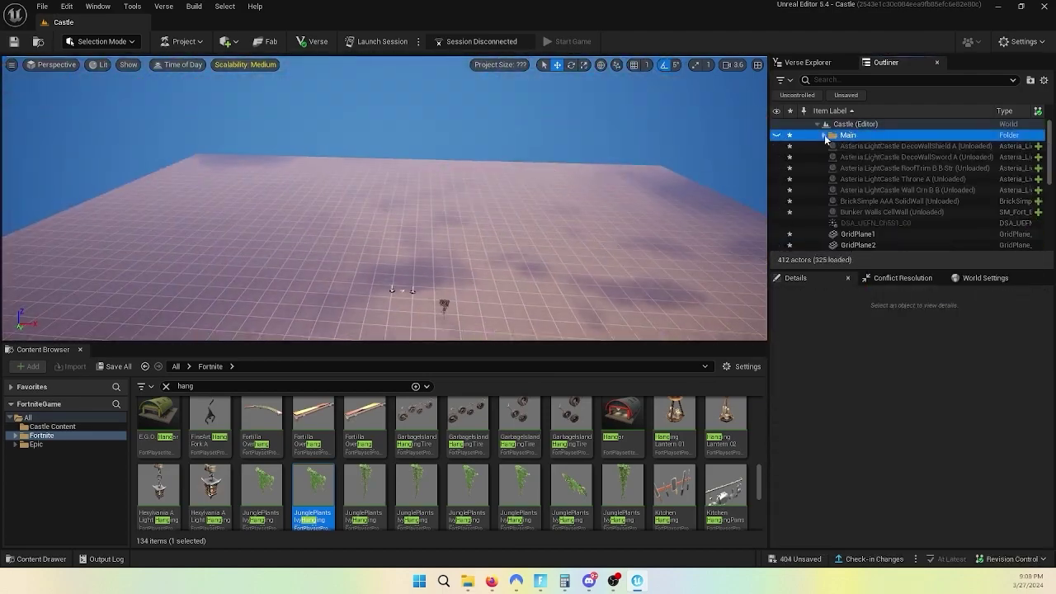
Step: Select all the tower's pieces and duplicate the wall twice along the X axis
click(417, 148)
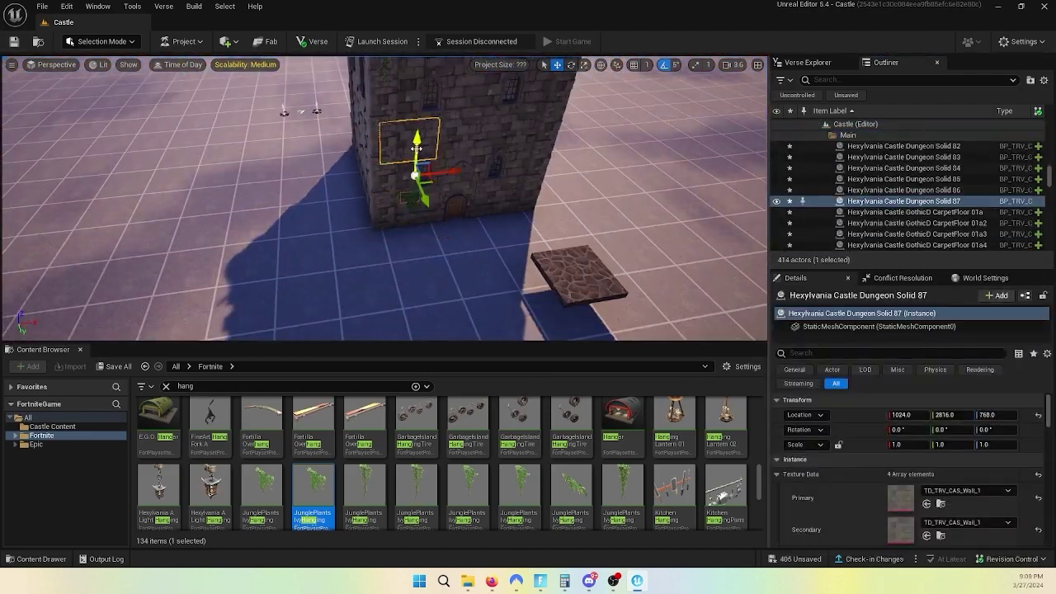
right_click(848, 136)
click(974, 232)
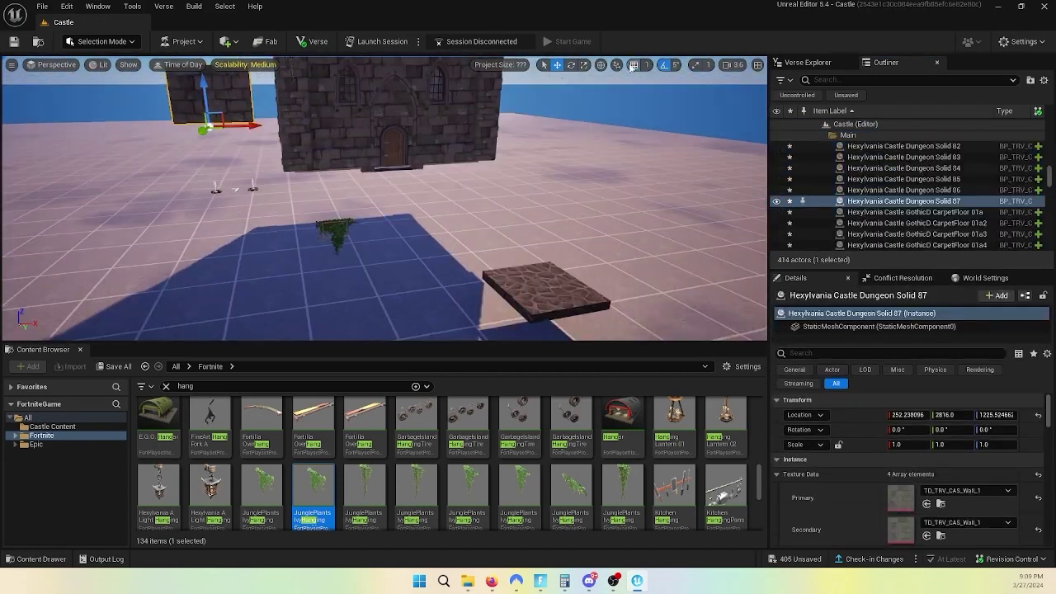
mouse_move(350, 227)
alt+mouse_down()
mouse_move(278, 306)
mouse_move(542, 261)
alt+mouse_up()
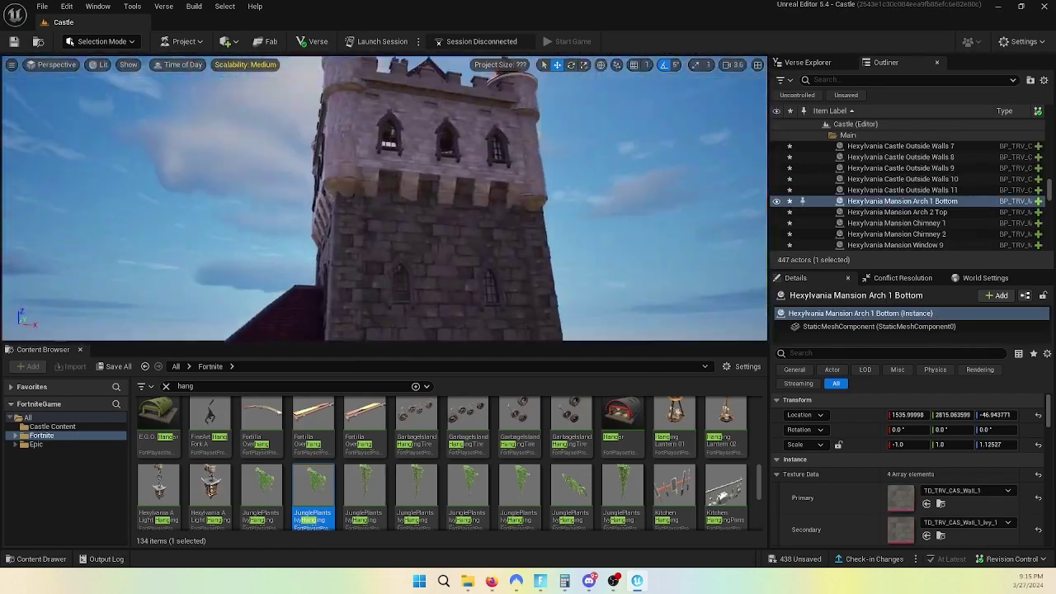
Step: Search assets for 'wall' and place AmberTownForest Wall D against the annex below the roof
text(wall)
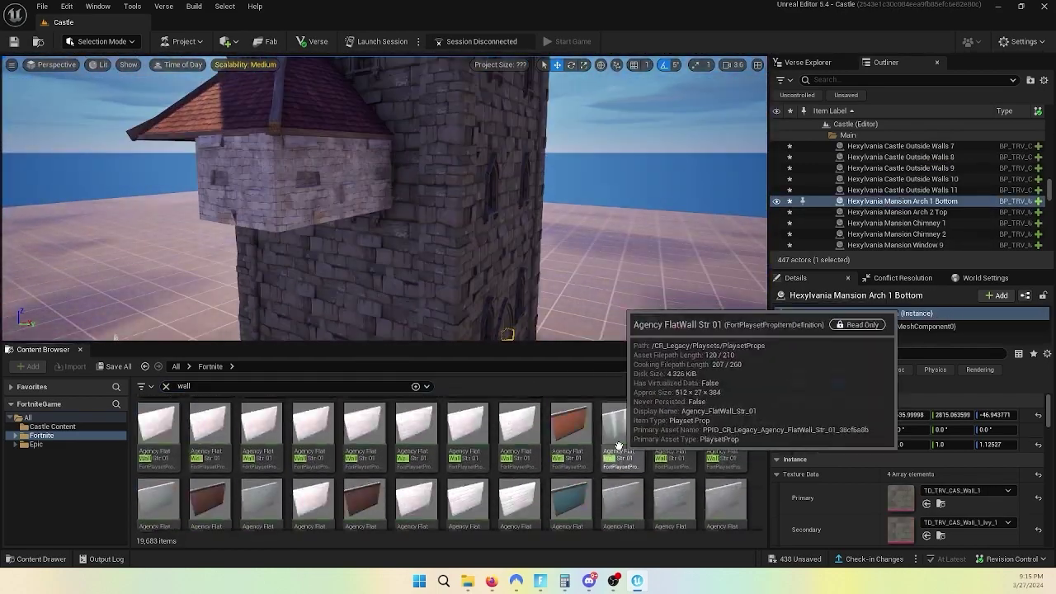
click(363, 491)
scroll(536, 443, down, 5)
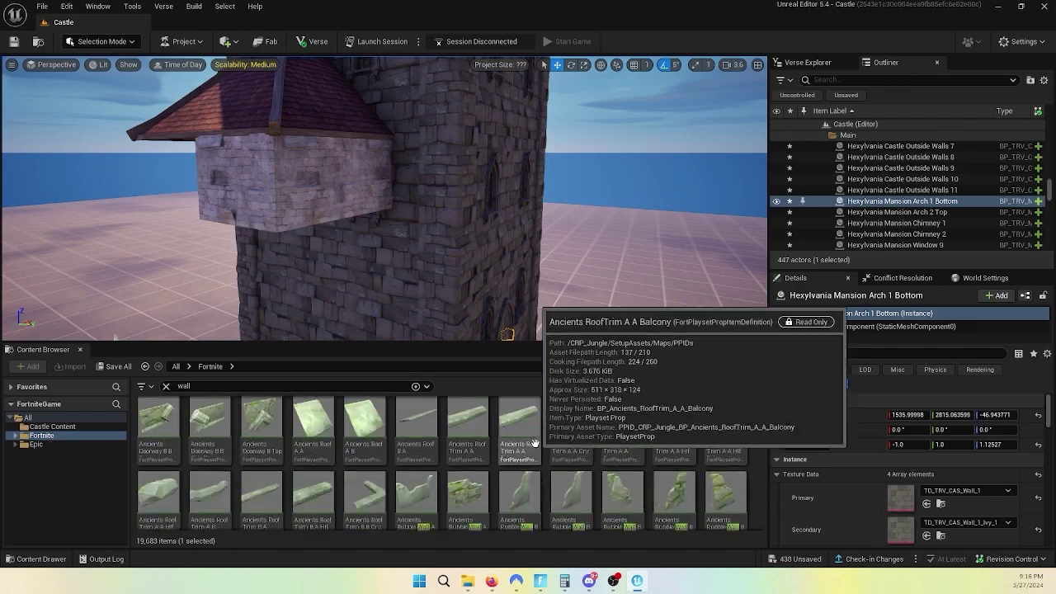
scroll(536, 443, down, 5)
scroll(536, 443, down, 5)
scroll(673, 452, down, 5)
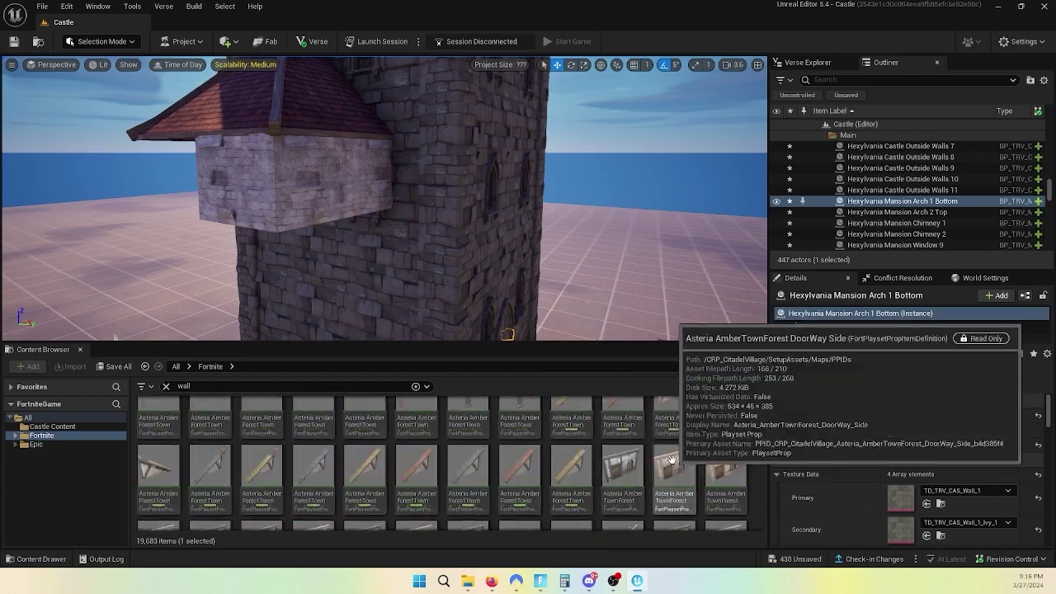
drag(416, 438, 438, 202)
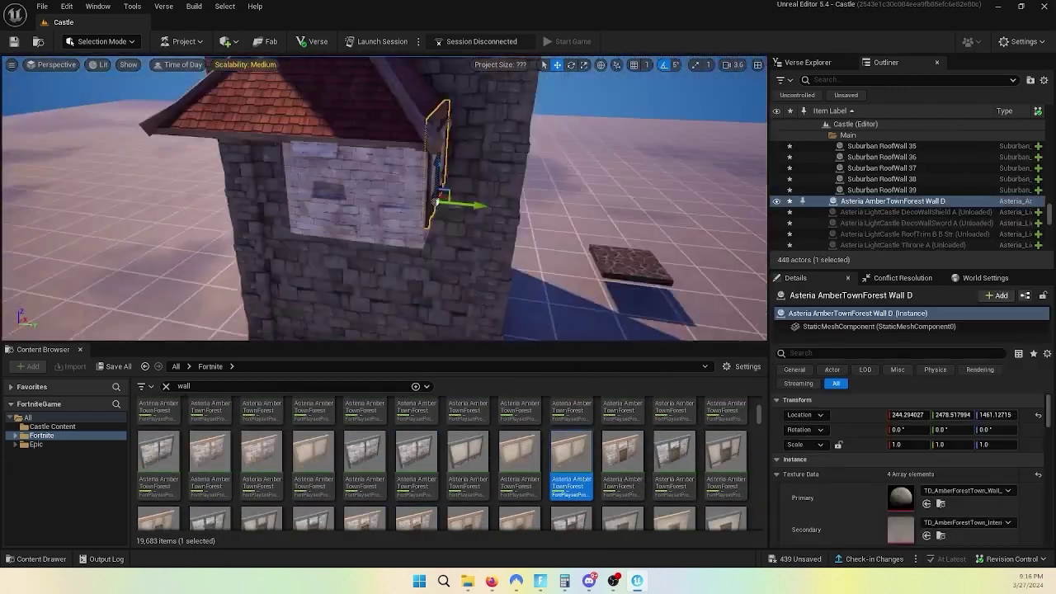
right_drag(437, 202, 450, 207)
Step: Place a Wall Window B panel beside the annex and reselect Wall D
scroll(623, 462, down, 2)
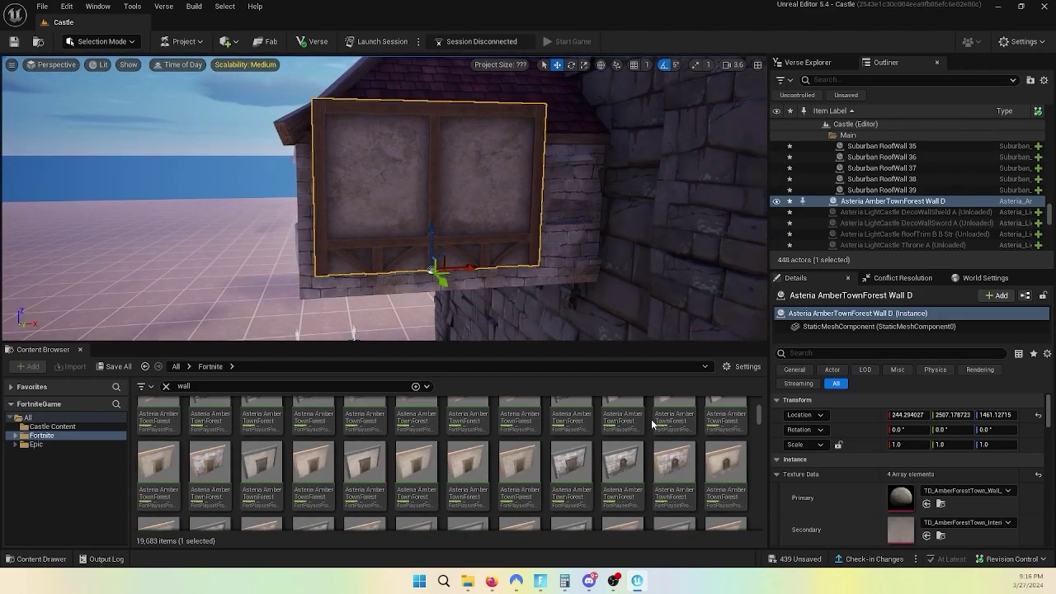
drag(623, 466, 190, 263)
mouse_move(190, 263)
right_down()
mouse_move(438, 198)
mouse_move(463, 247)
right_up()
click(438, 198)
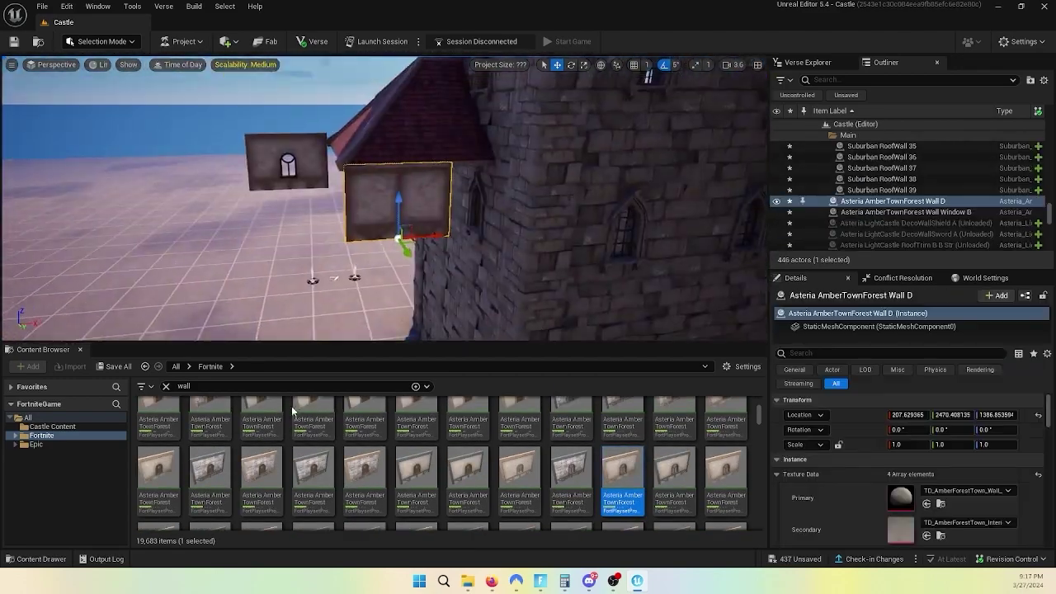
scroll(448, 424, down, 5)
double_click(183, 386)
Step: Search 'wood', then try a bookshelf piece and a wooden floor tile look on Wall D, discarding both
text(wood)
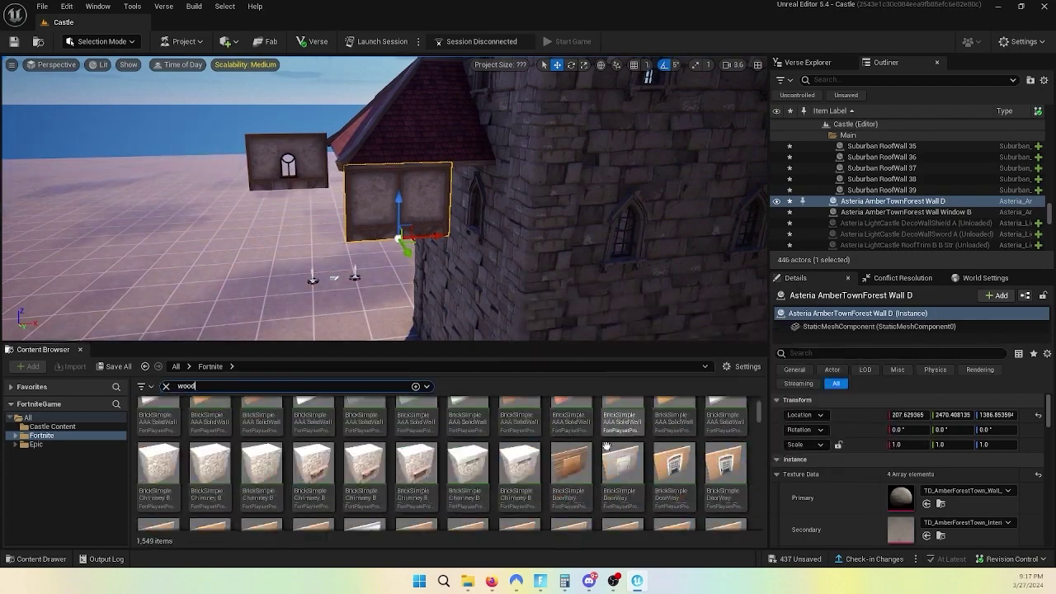
drag(571, 450, 396, 247)
key(Delete)
scroll(448, 462, down, 5)
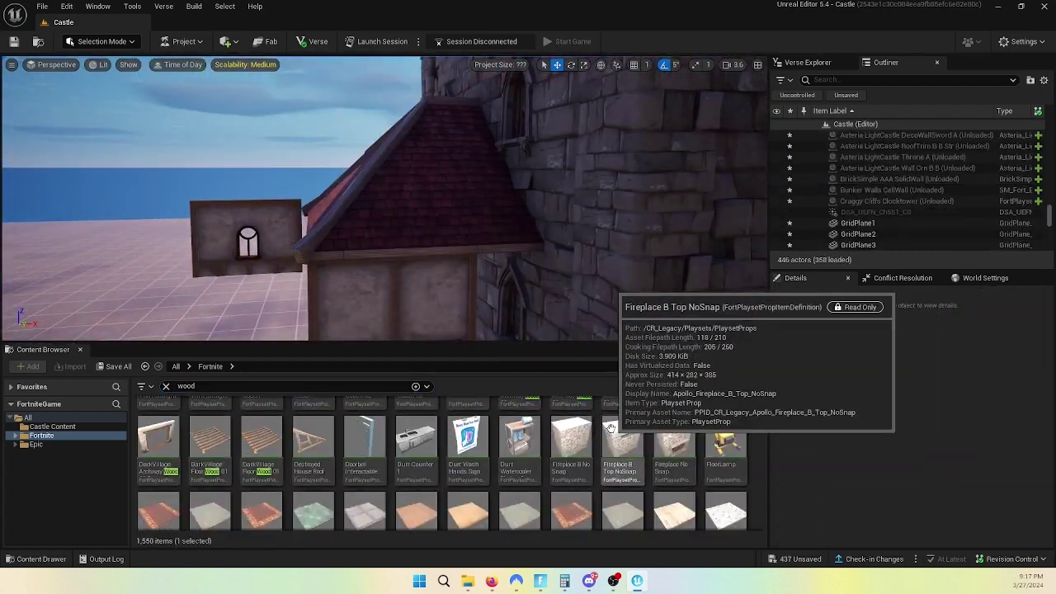
drag(468, 462, 592, 241)
key(ctrl+z)
key(ctrl+z)
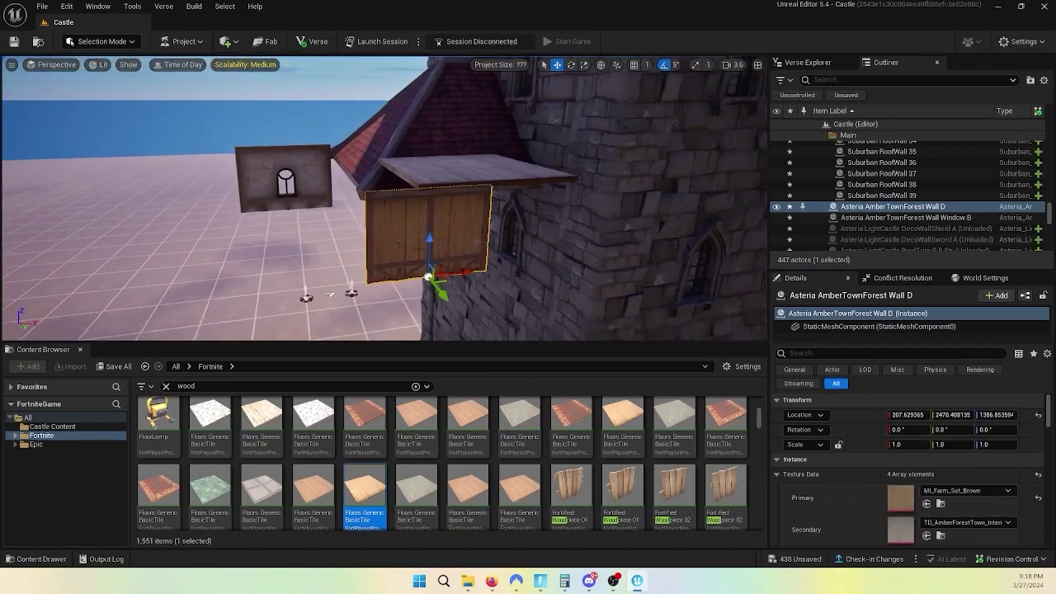
Step: Try a Hexylvania wood plank primary texture on Wall D, undo the edits, and search 'steria ambertownforest'
scroll(559, 462, down, 10)
click(726, 487)
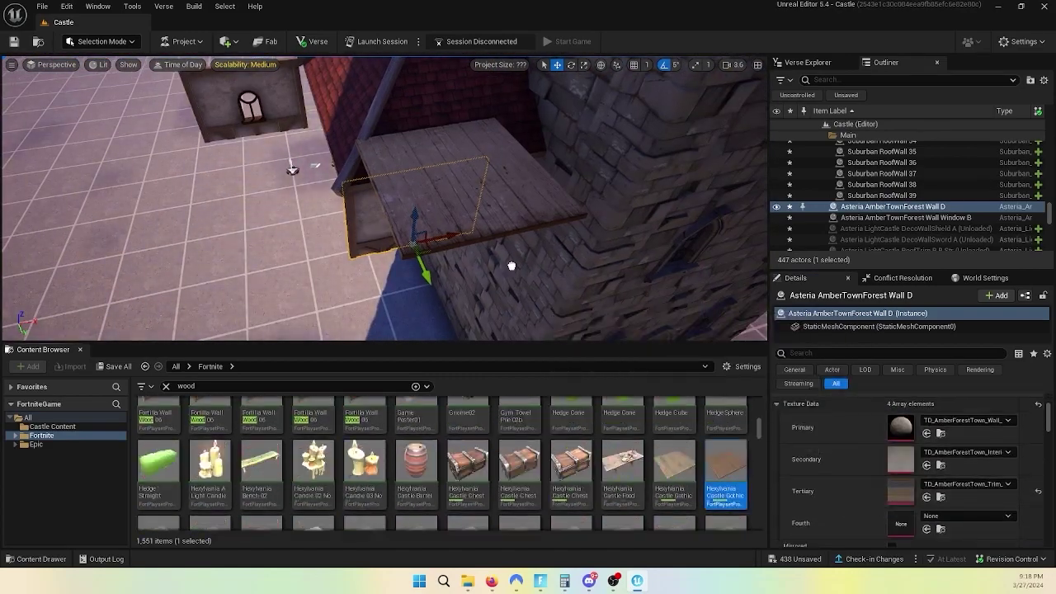
click(507, 264)
key(ctrl+z)
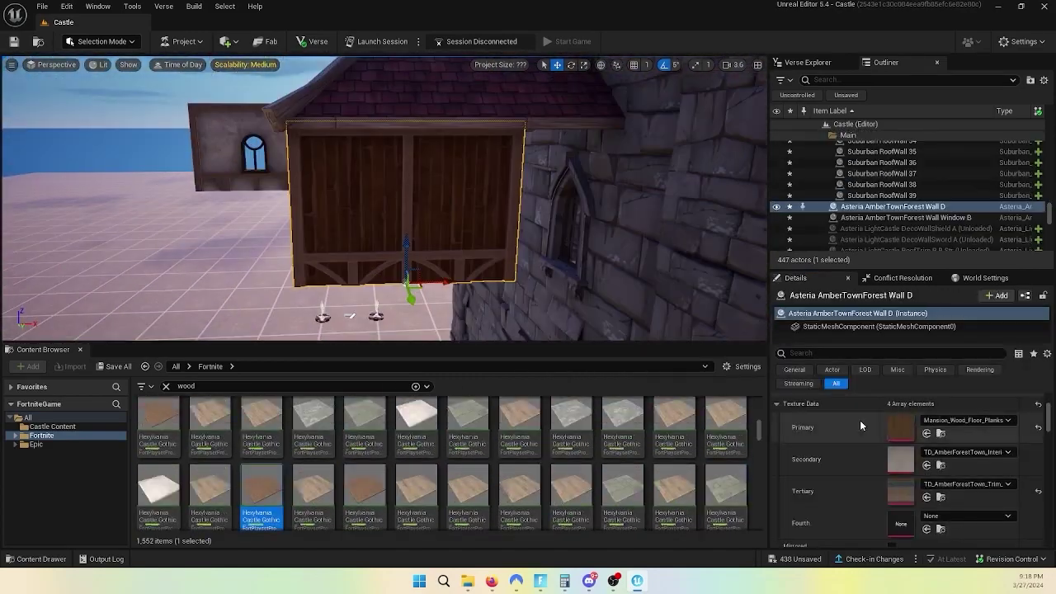
right_click(912, 462)
scroll(677, 446, up, 5)
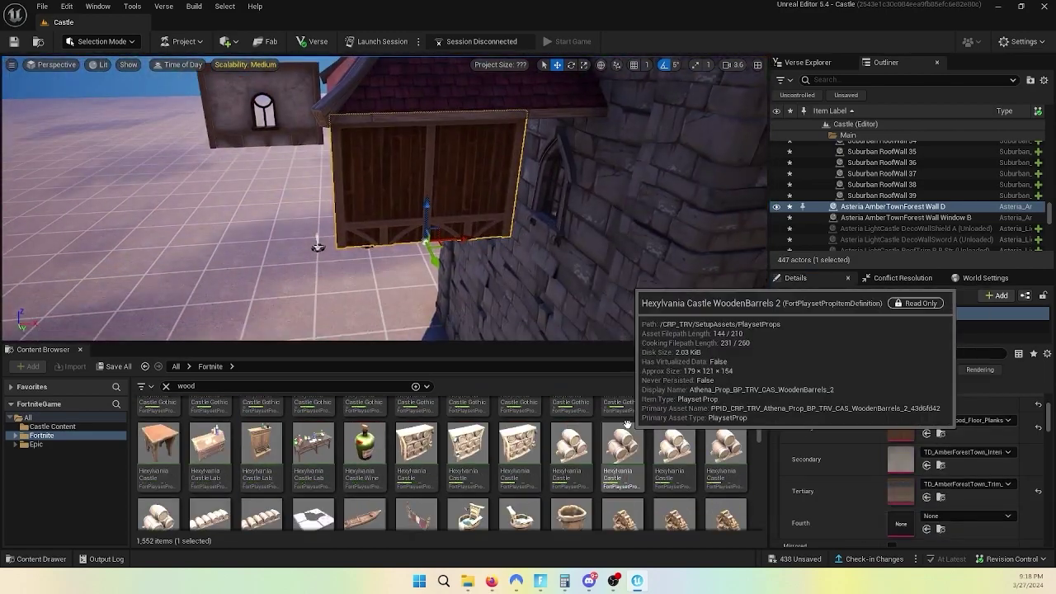
key(ctrl+z)
key(ctrl+z)
key(ctrl+z)
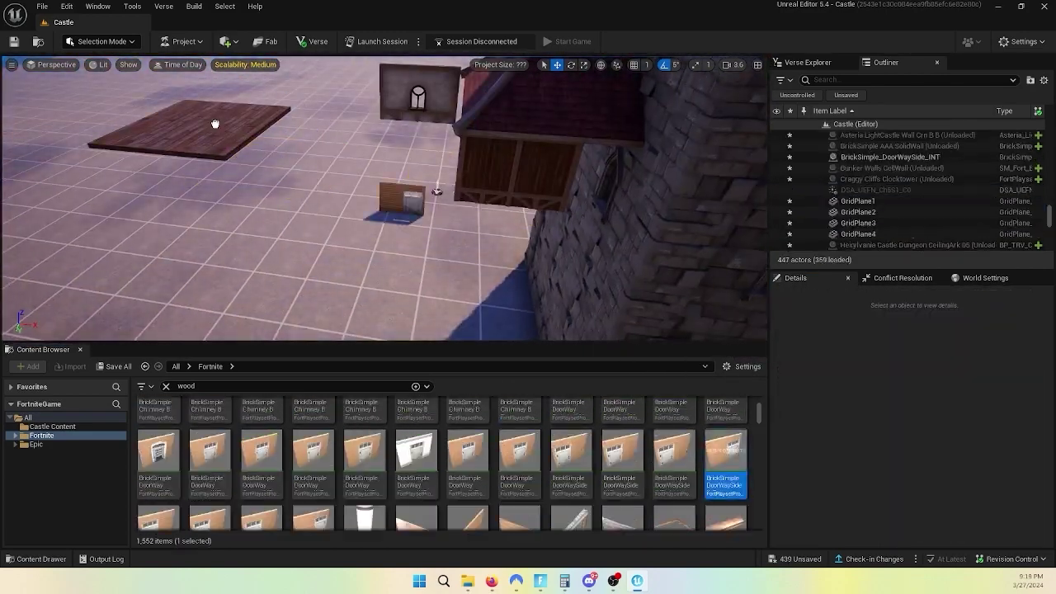
key(ctrl+z)
key(ctrl+z)
key(ctrl+z)
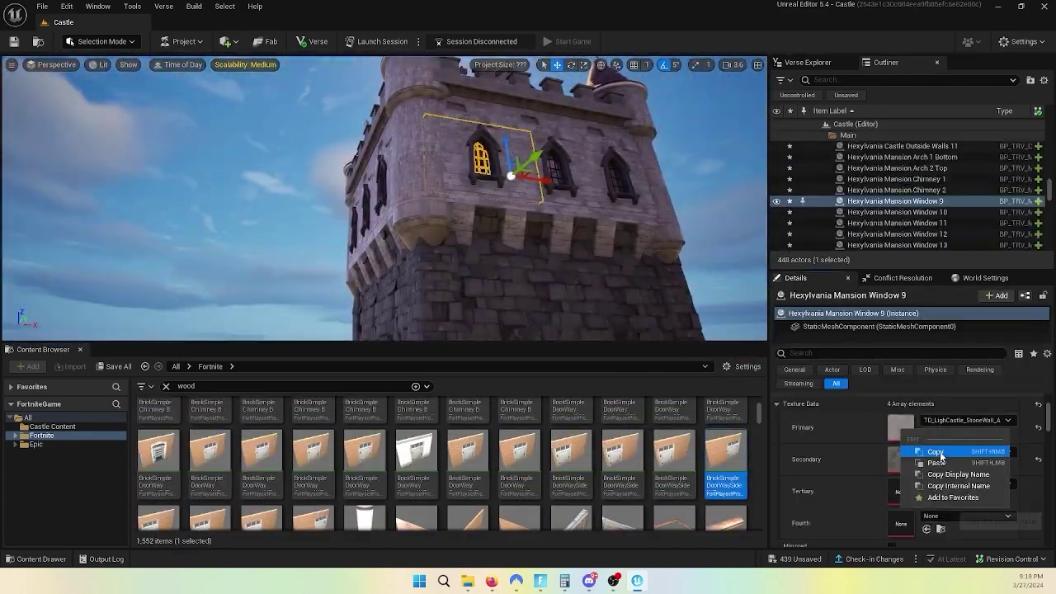
key(ctrl+z)
key(ctrl+z)
key(ctrl+z)
key(ctrl+z)
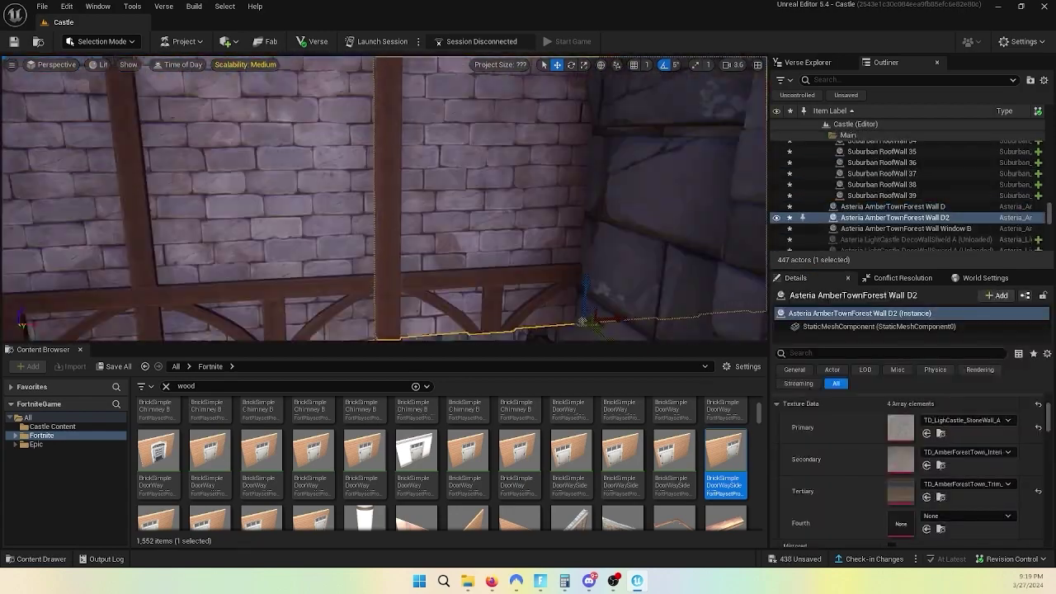
key(ctrl+z)
key(ctrl+z)
text(steria ambertownforest)
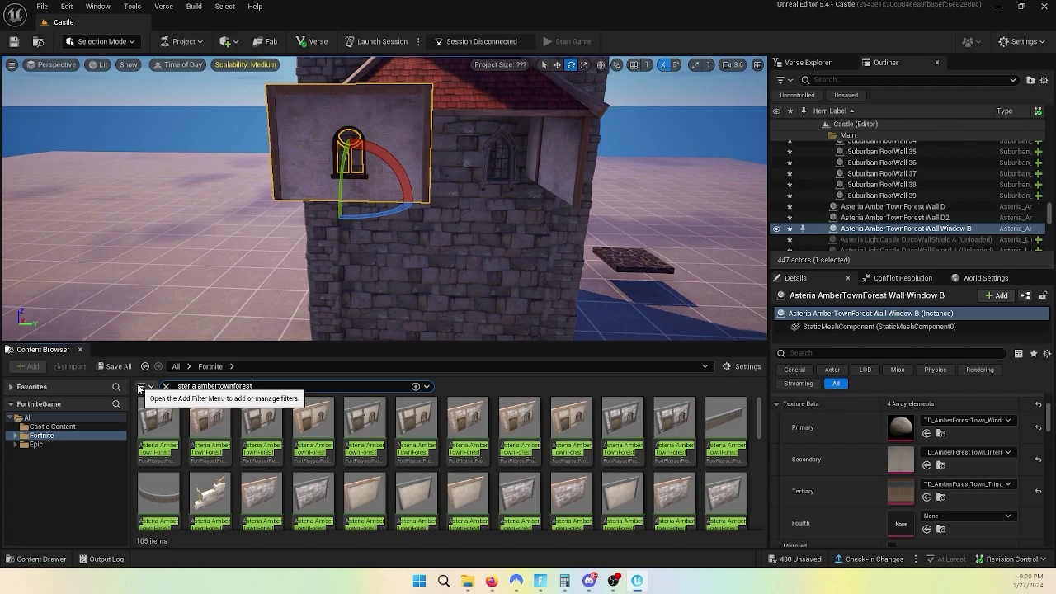
Step: Duplicate the timber wall as Wall D3 and place a rotated AmberTownForest Wall B at the annex
key(ctrl+y)
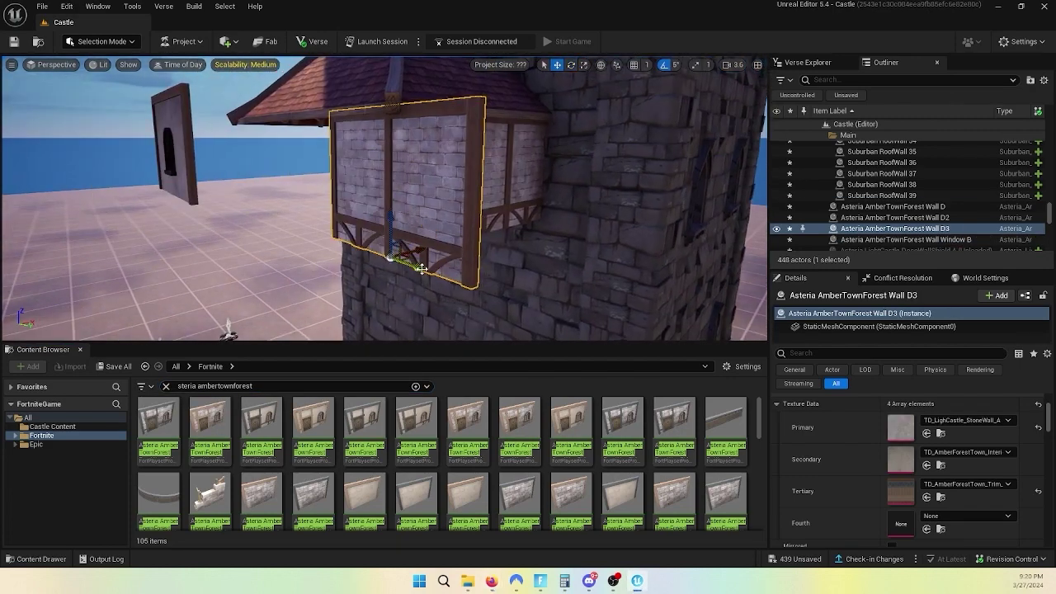
click(371, 210)
middle_drag(370, 211, 189, 205)
key(f)
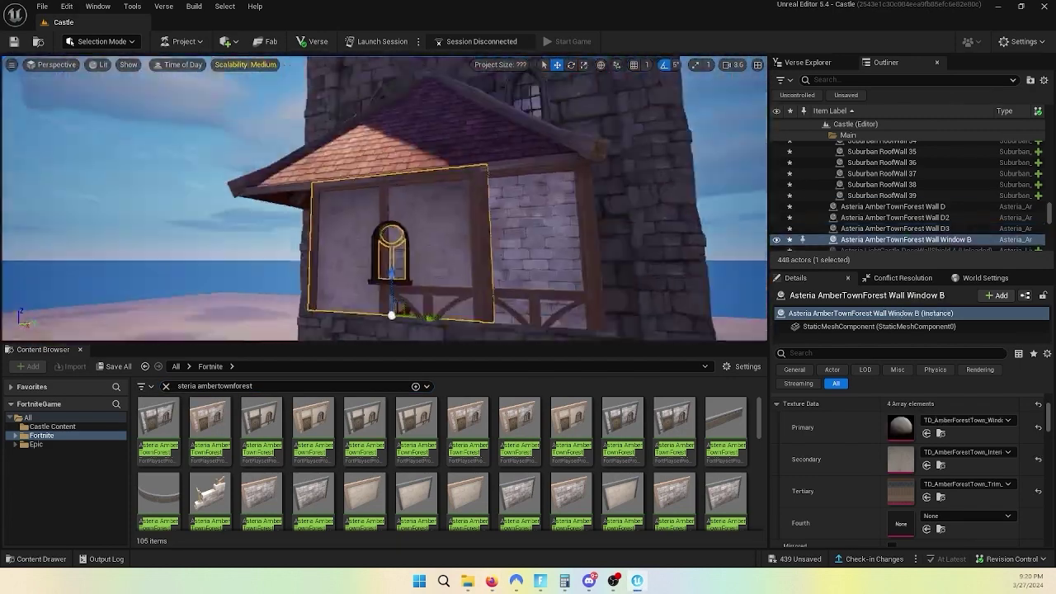
scroll(511, 429, down, 2)
mouse_move(571, 429)
mouse_down()
mouse_move(481, 241)
mouse_move(484, 229)
mouse_up()
key(e)
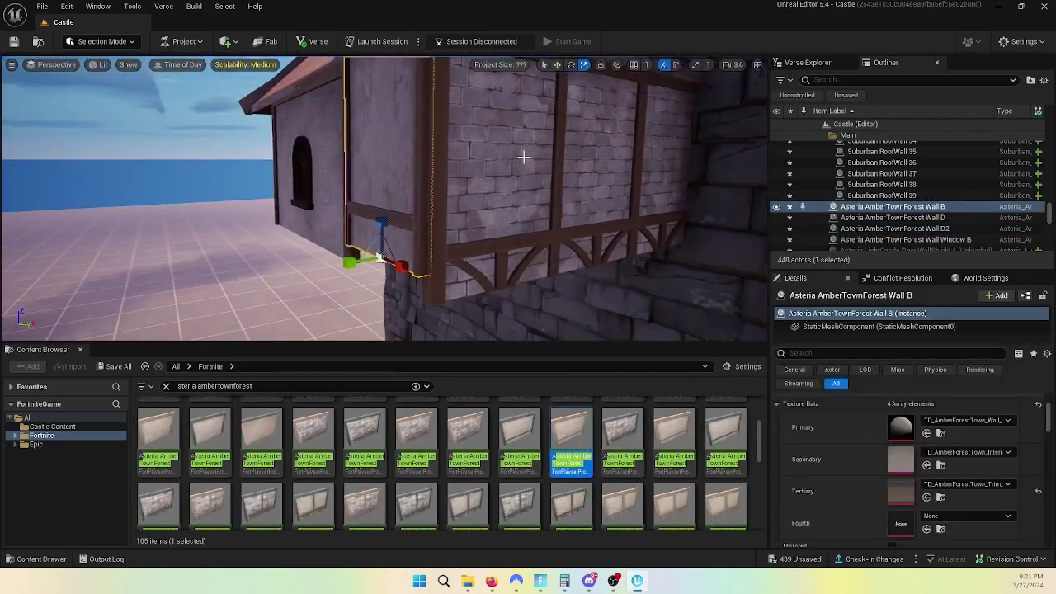
alt+drag(395, 240, 188, 332)
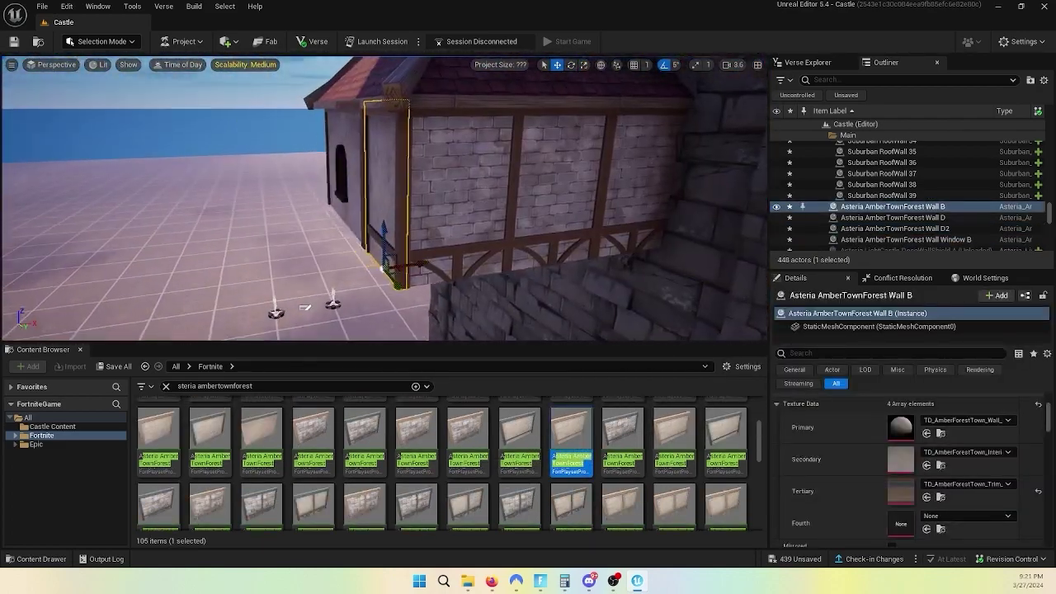
Step: Add a Wall Window A panel to the annex and duplicate Wall B as Wall B2
click(252, 165)
click(367, 182)
alt+drag(367, 182, 651, 334)
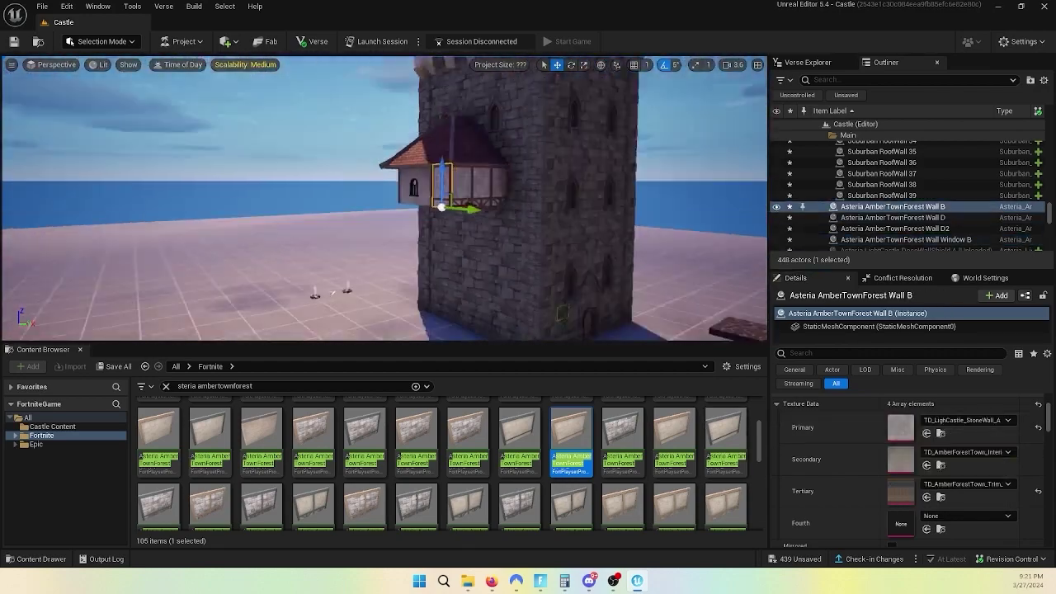
key(f)
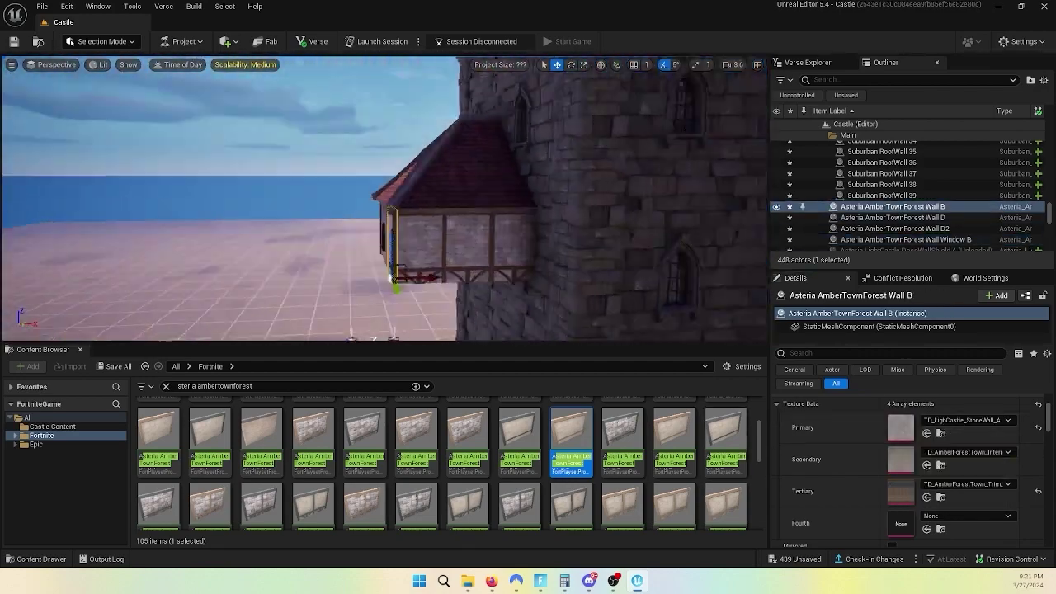
alt+drag(685, 130, 495, 206)
click(368, 199)
key(ctrl+b)
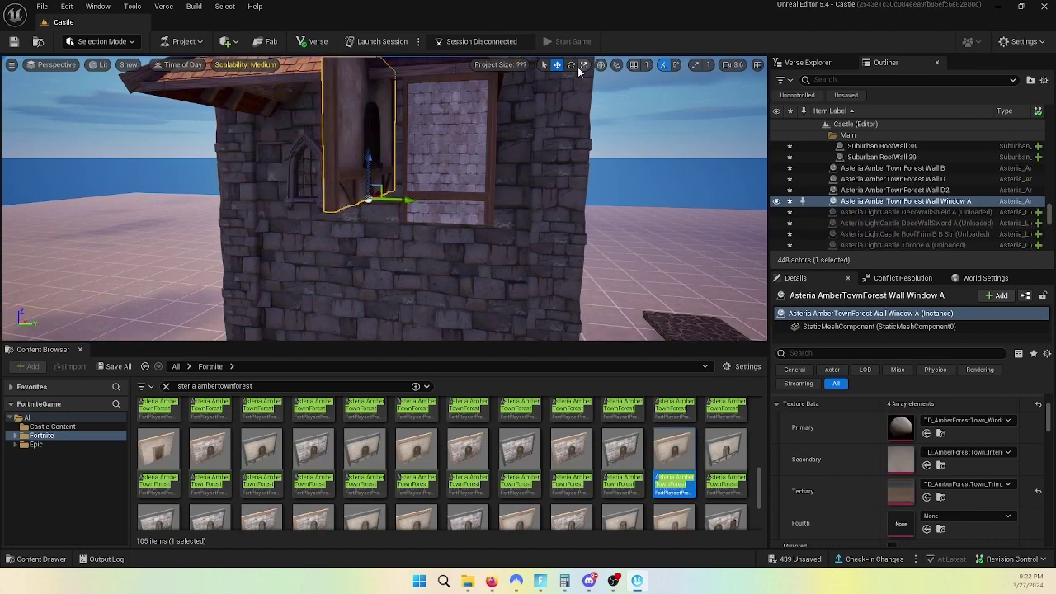
key(f)
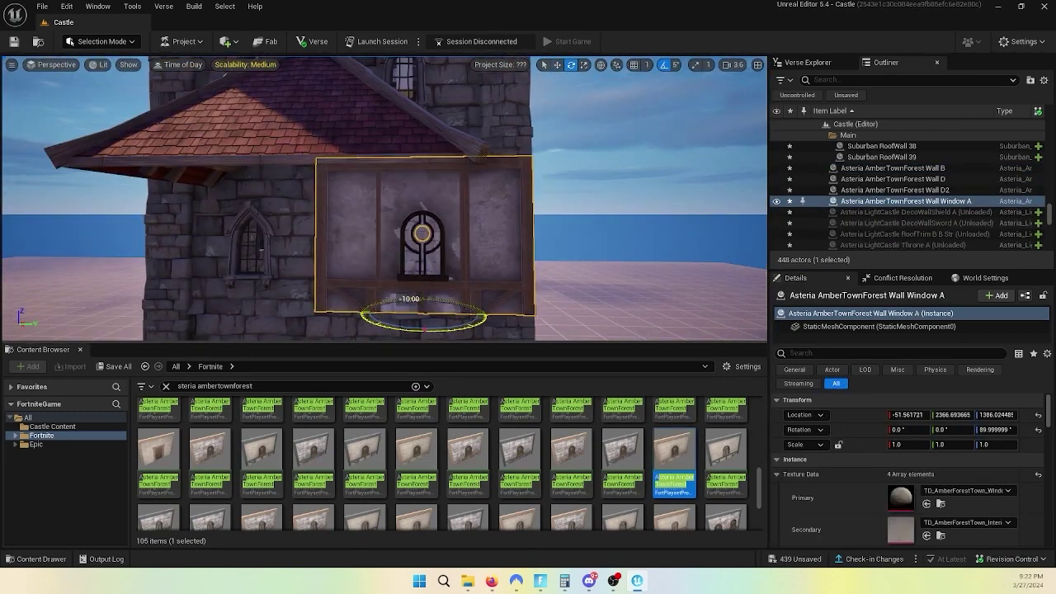
key(ctrl+z)
key(ctrl+z)
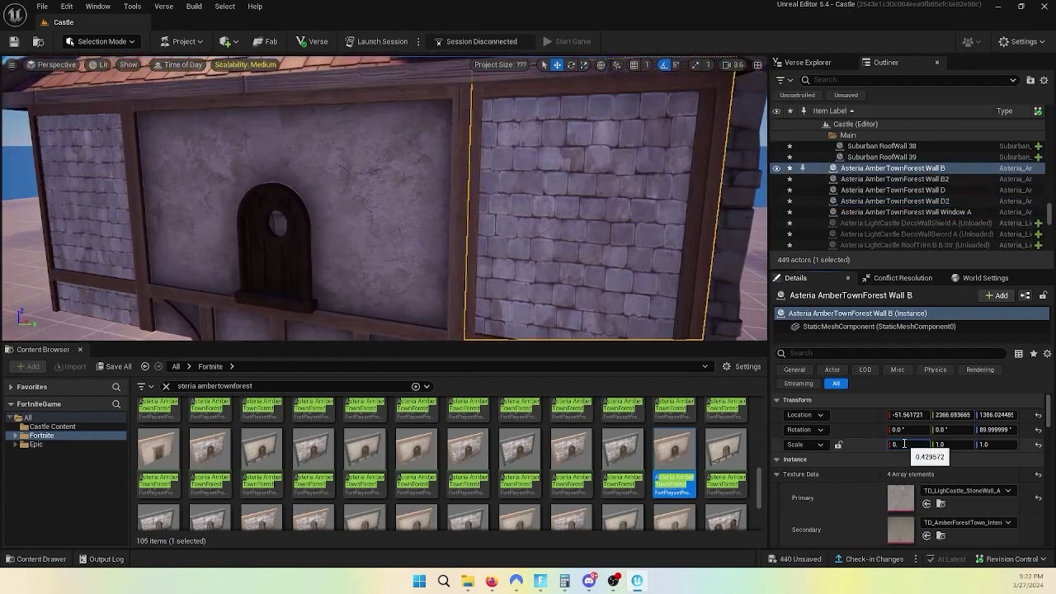
key(ctrl+z)
key(ctrl+z)
key(ctrl+z)
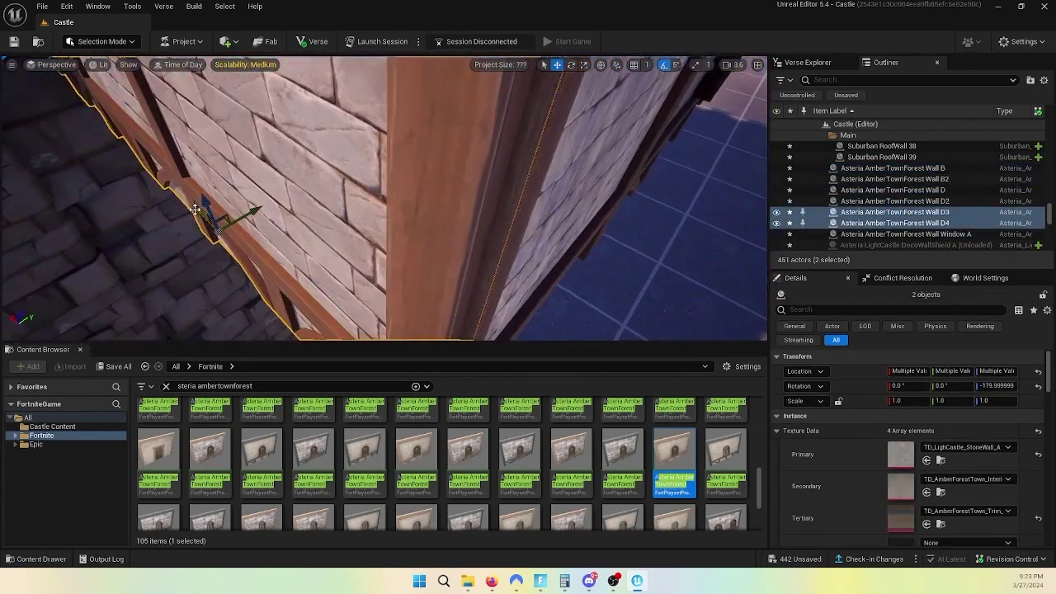
key(ctrl+z)
key(ctrl+z)
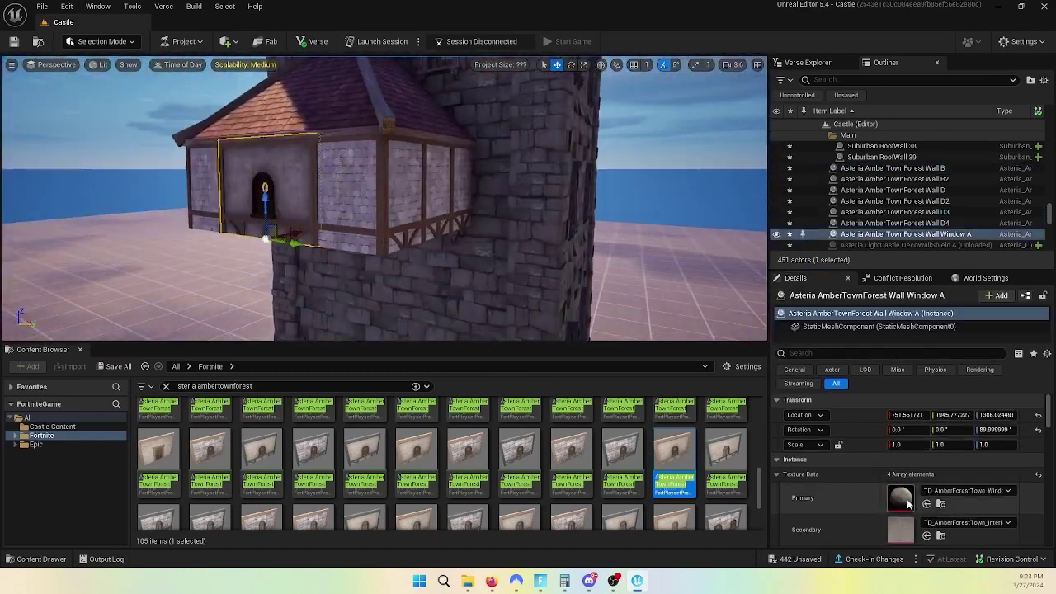
Step: Search 'ank' and place a thin wood plank, duplicating it along the annex edge
text(pank)
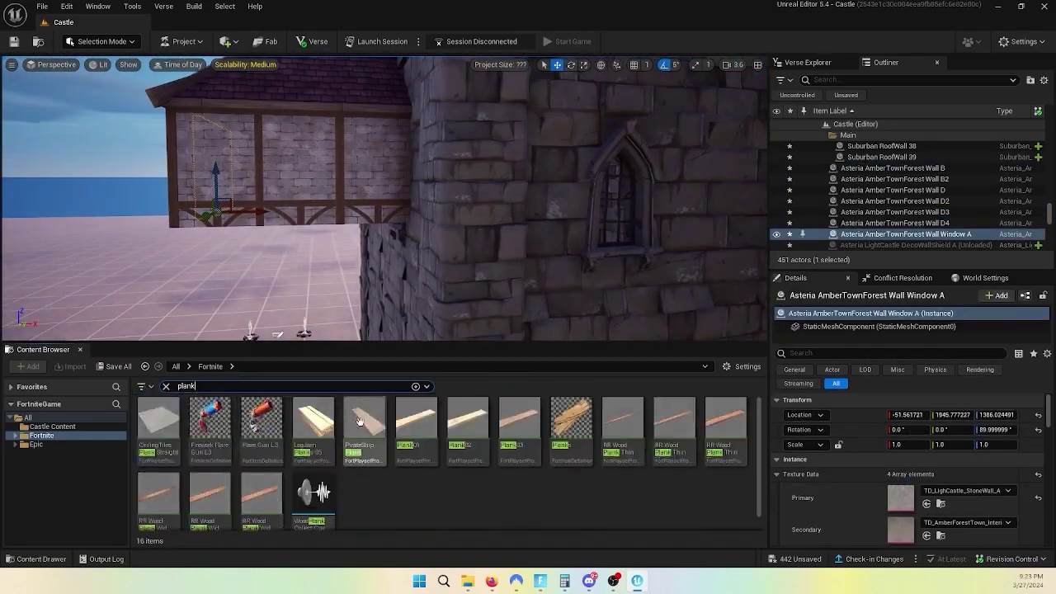
key(ctrl+z)
click(532, 423)
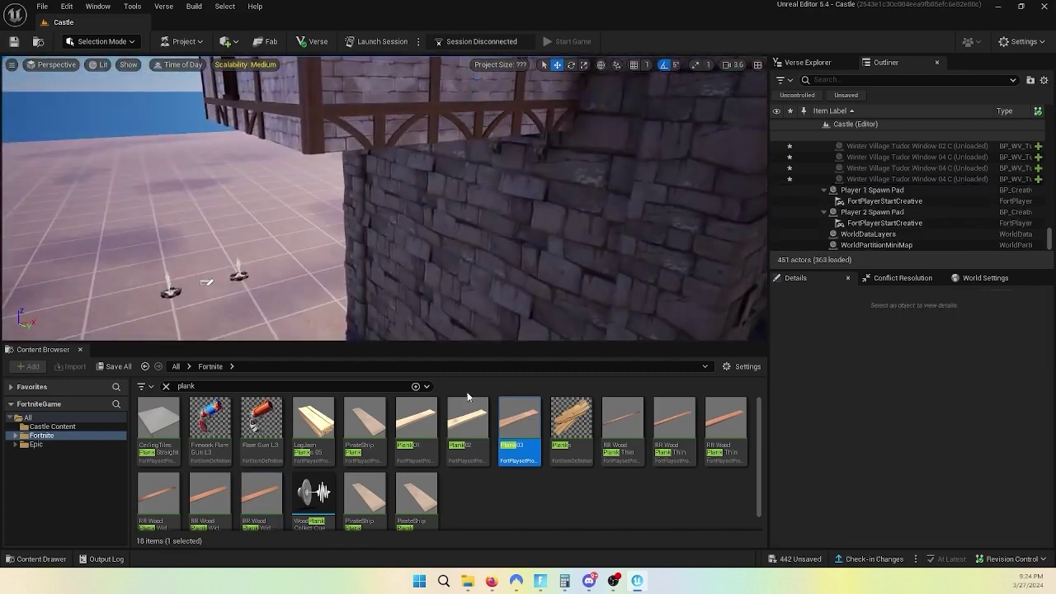
drag(725, 429, 456, 110)
key(w)
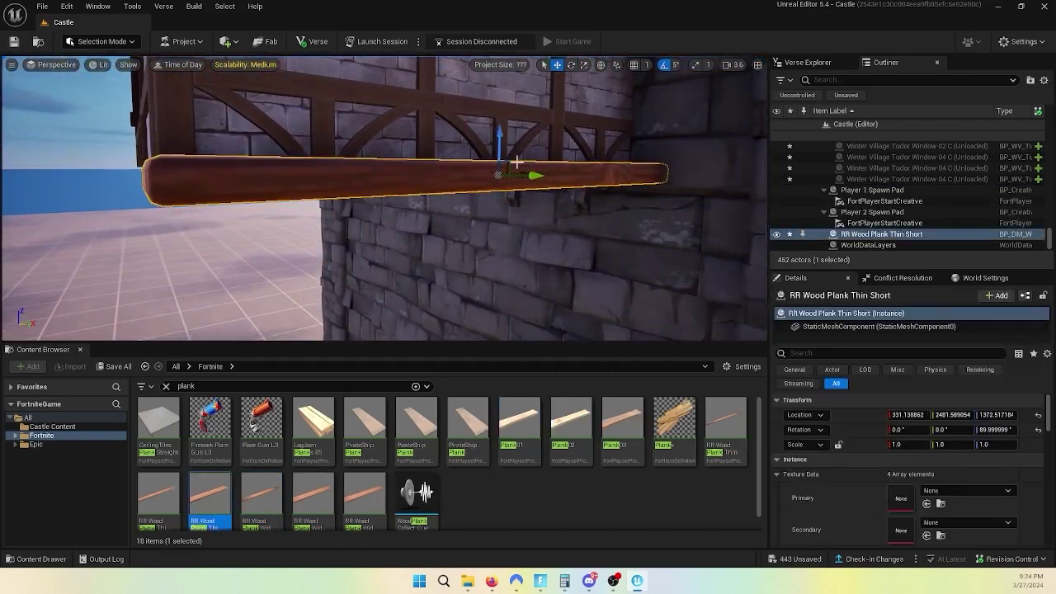
alt+drag(532, 196, 589, 66)
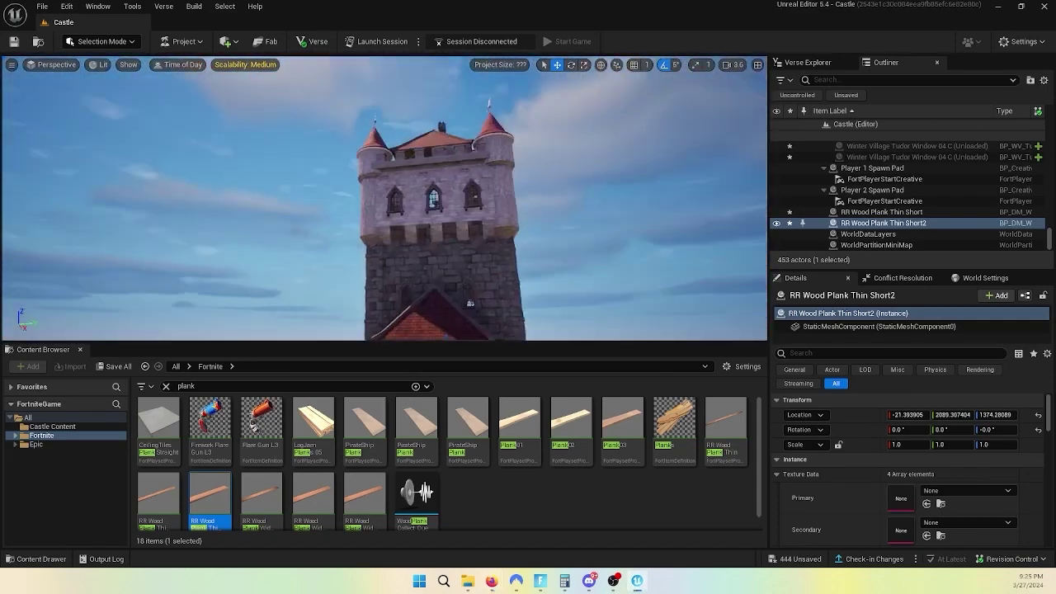
Step: Duplicate the nine stone supports and adjust the stone ledge's Y scale, undoing extra copies
key(ctrl+v)
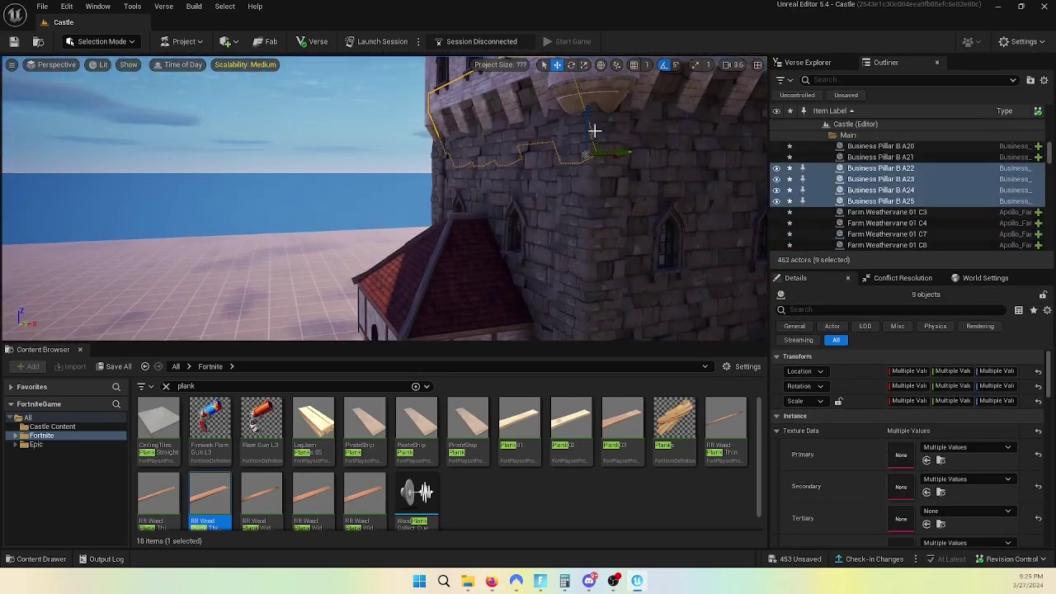
mouse_move(594, 130)
alt+mouse_down()
mouse_move(408, 184)
mouse_move(454, 184)
mouse_move(386, 268)
alt+mouse_up()
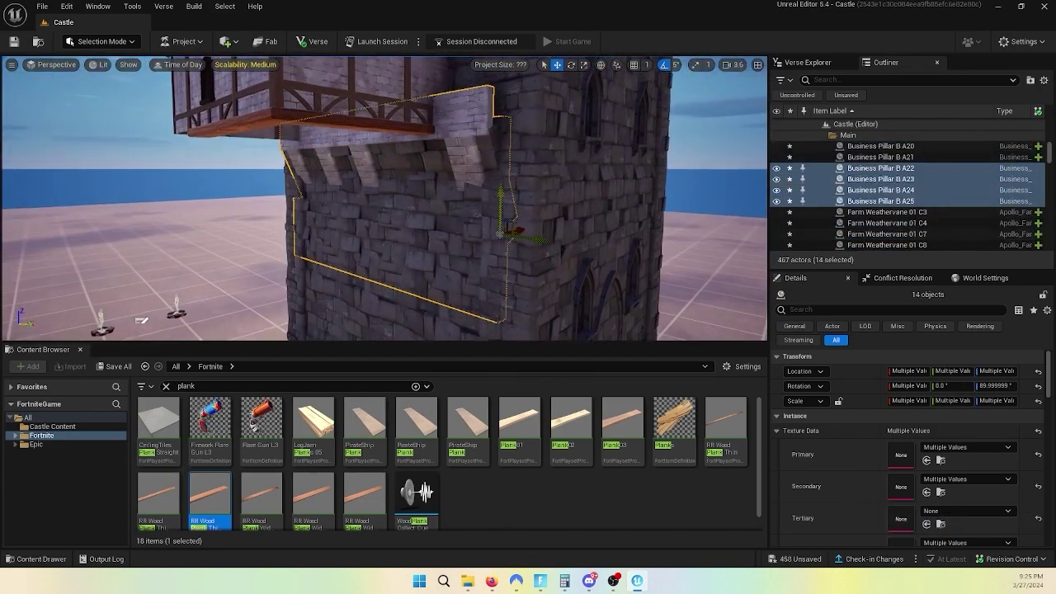
scroll(520, 191, up, 3)
click(520, 192)
key(ctrl+z)
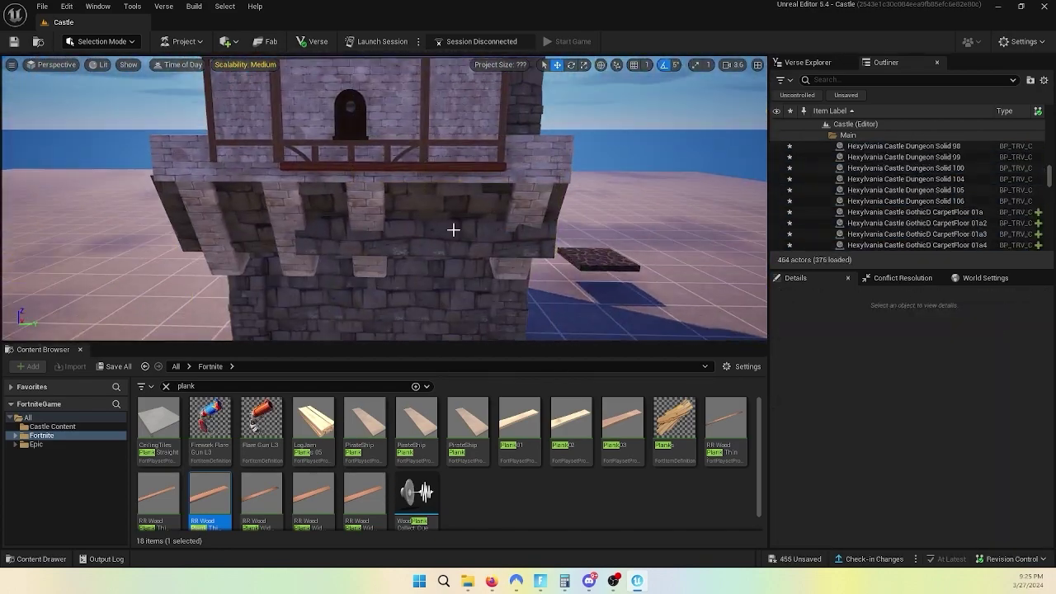
key(ctrl+z)
key(ctrl+z)
click(947, 445)
key(ctrl+z)
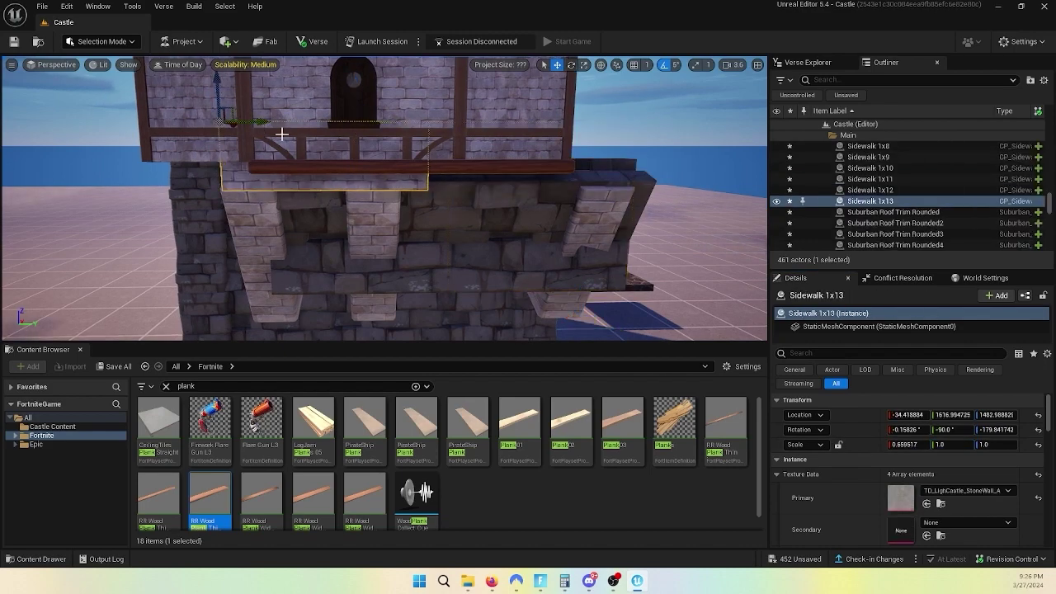
key(ctrl+z)
key(ctrl+z)
key(ctrl+z)
key(ctrl+z)
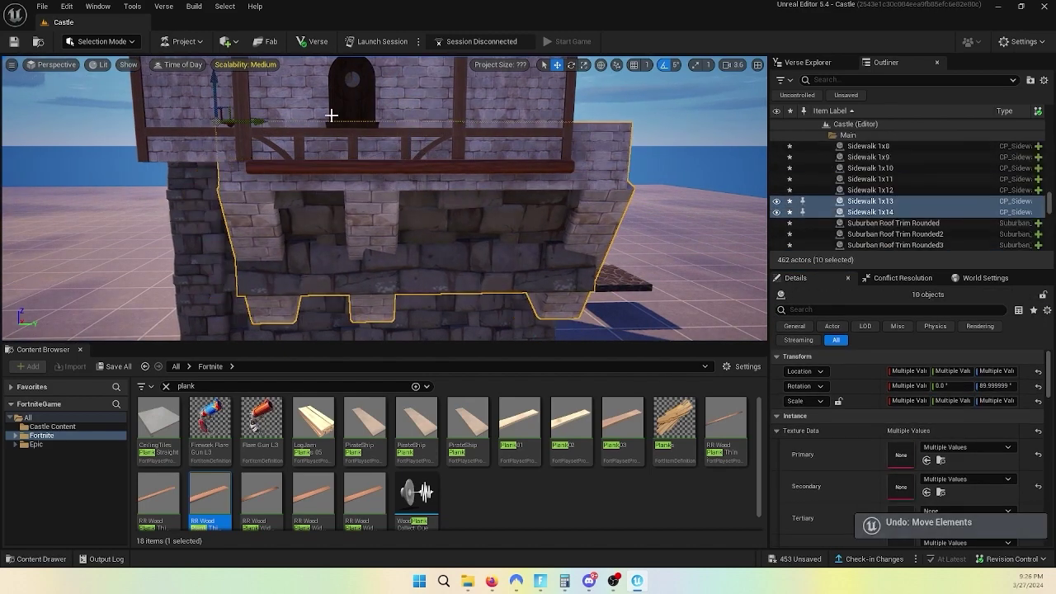
key(ctrl+z)
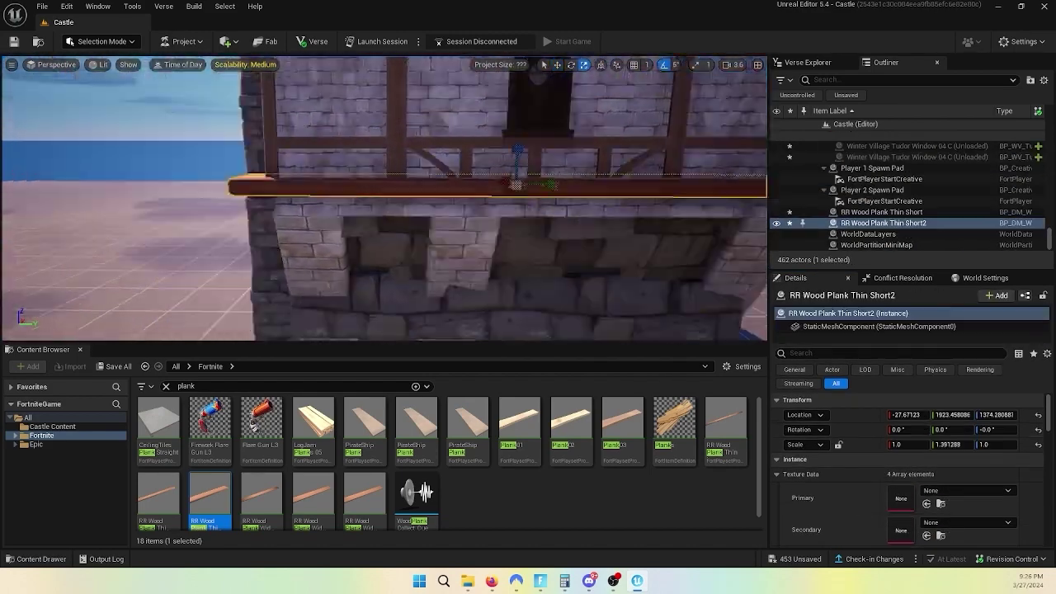
Step: Add a rotated plank for the annex's other side and revert its texture edits
key(ctrl+y)
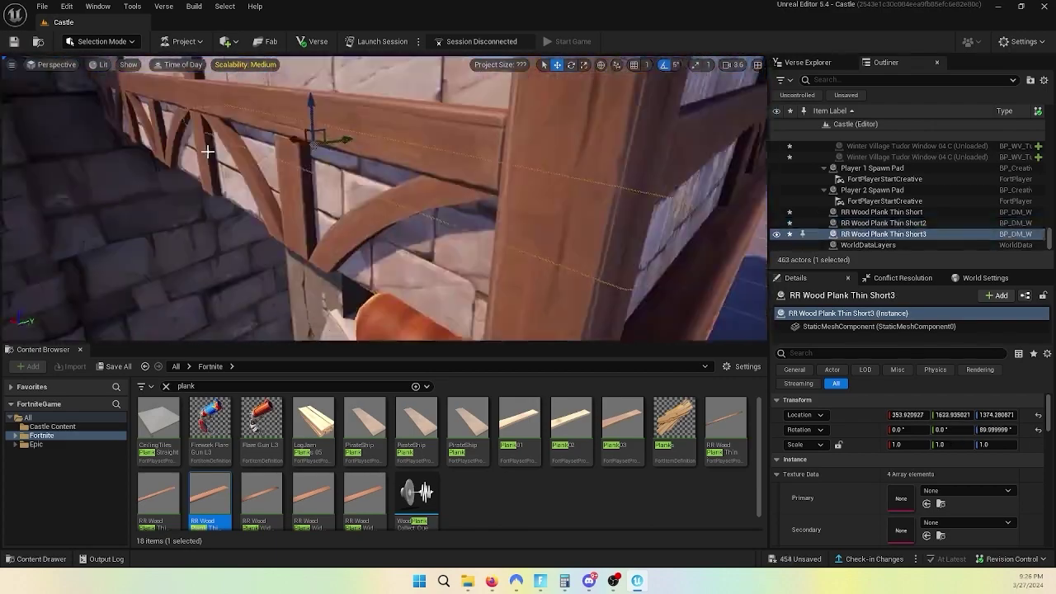
key(ctrl+z)
key(ctrl+z)
key(ctrl+z)
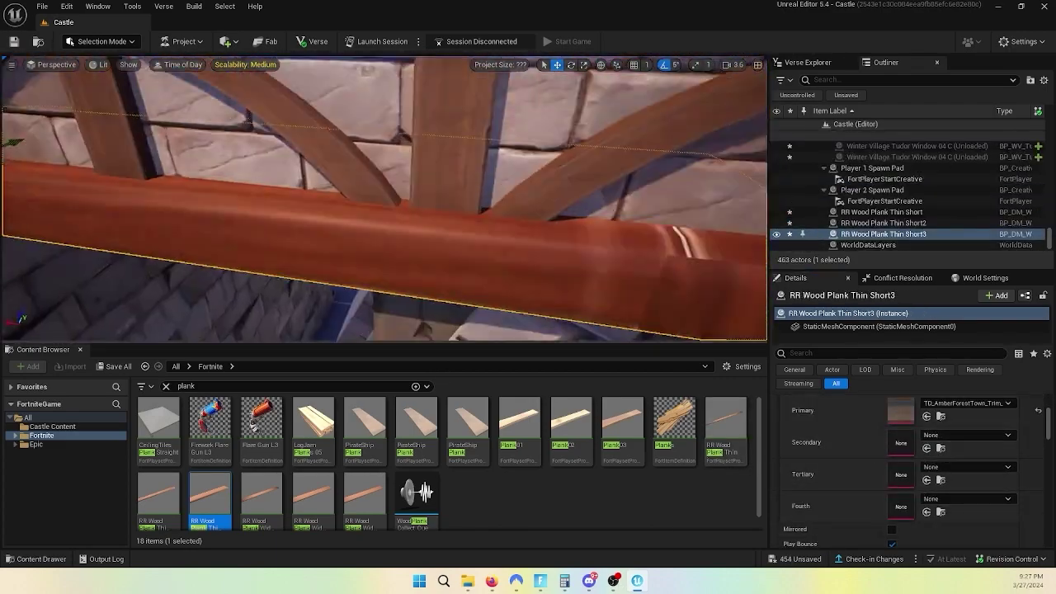
key(ctrl+z)
key(ctrl+z)
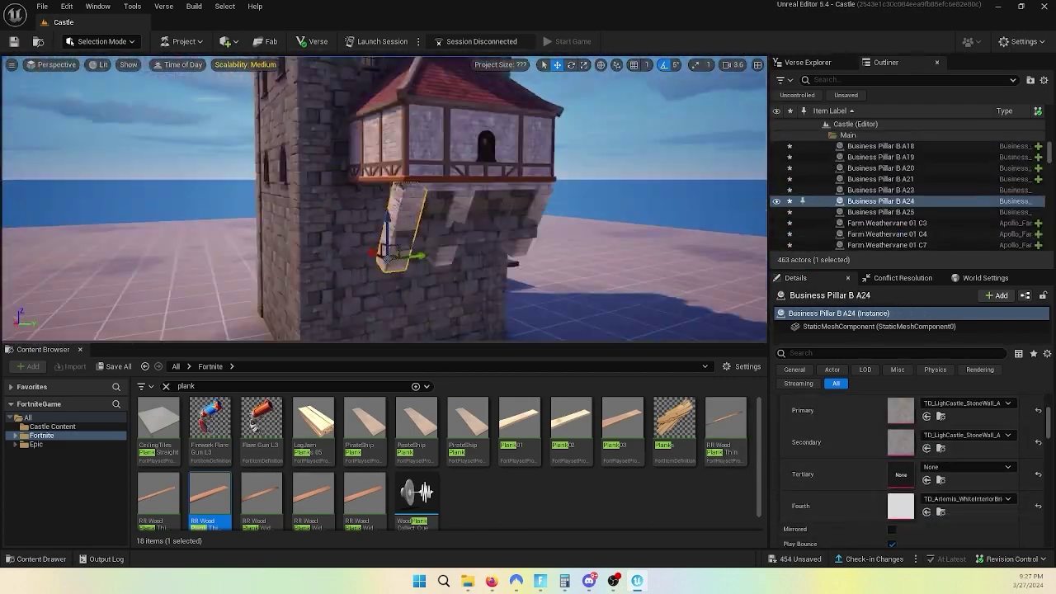
key(ctrl+z)
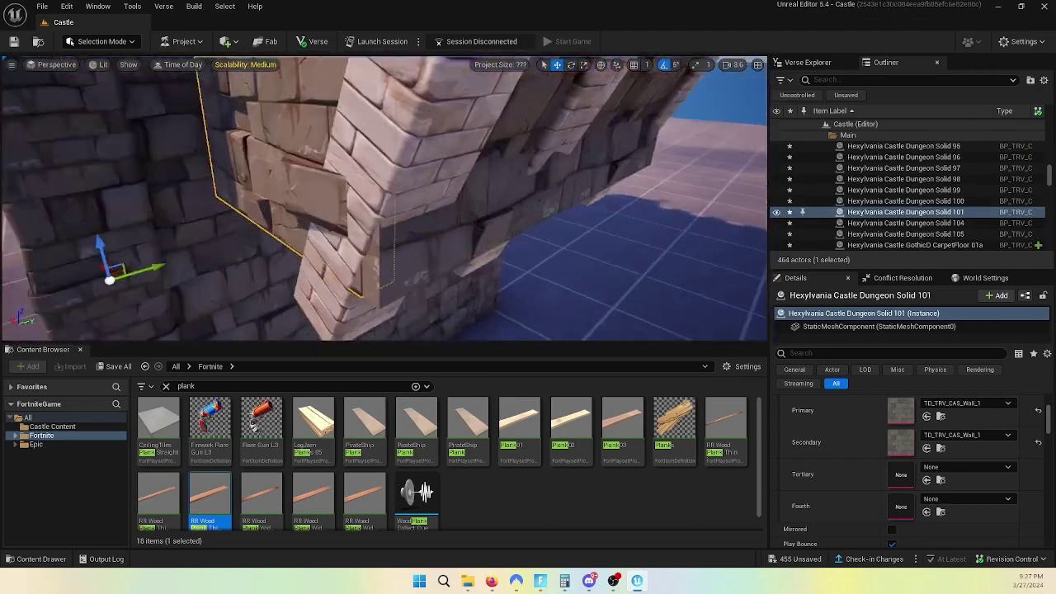
Step: Add stone ledge pieces, four stone pillar pieces and a duplicated angled bracket below the annex
key(ctrl+z)
key(ctrl+z)
key(ctrl+z)
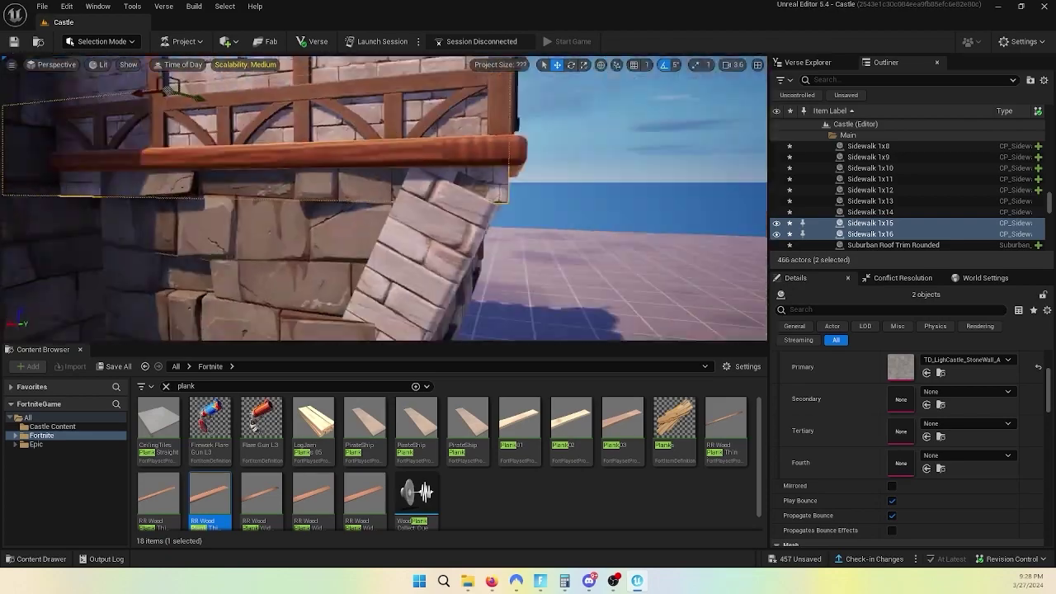
key(ctrl+z)
key(ctrl+z)
key(ctrl+z)
key(ctrl+z)
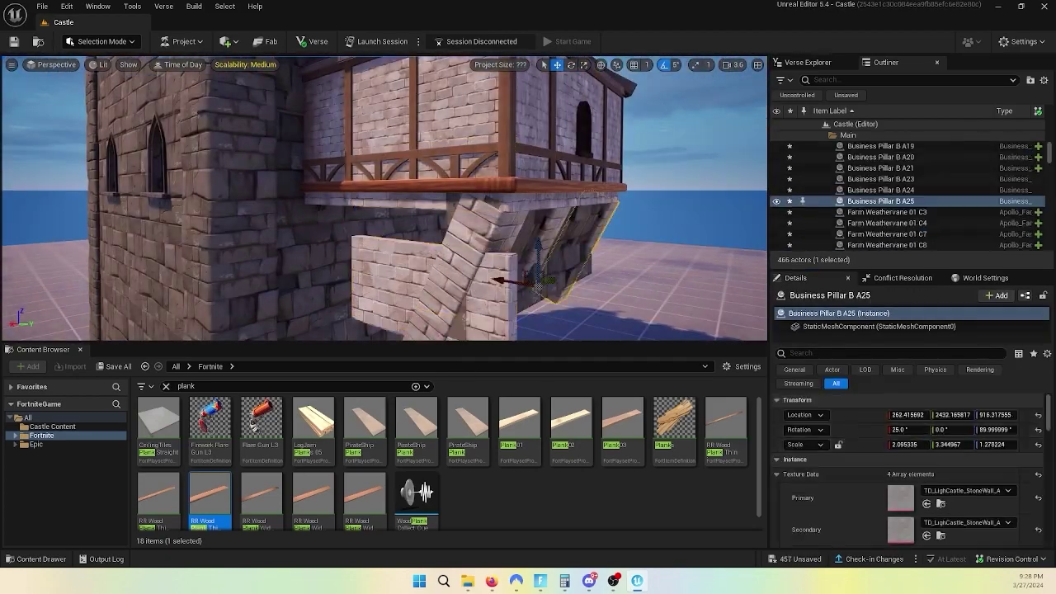
key(ctrl+z)
key(ctrl+z)
key(ctrl+z)
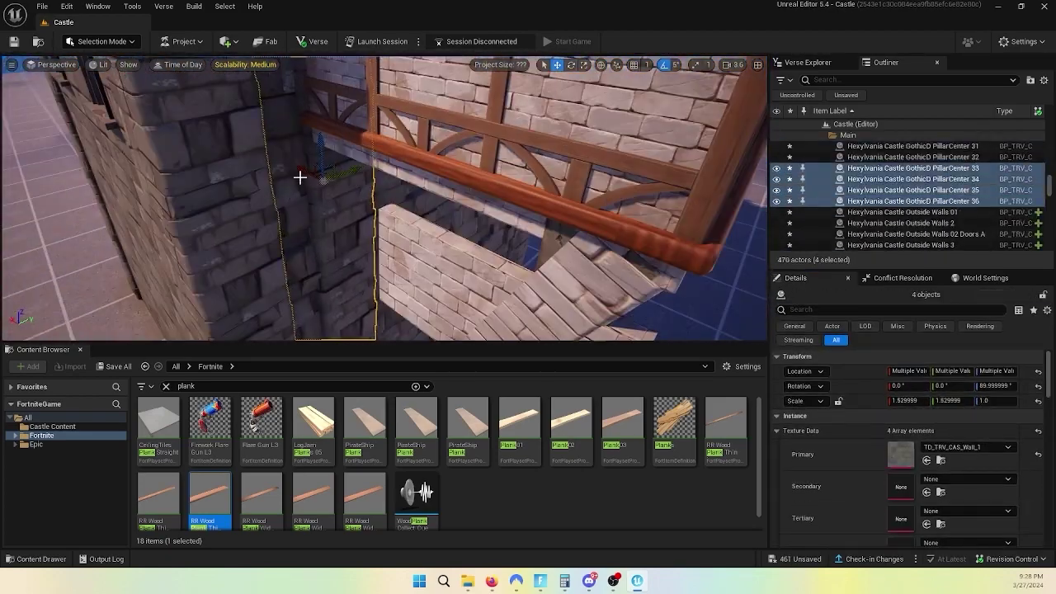
key(ctrl+z)
key(ctrl+z)
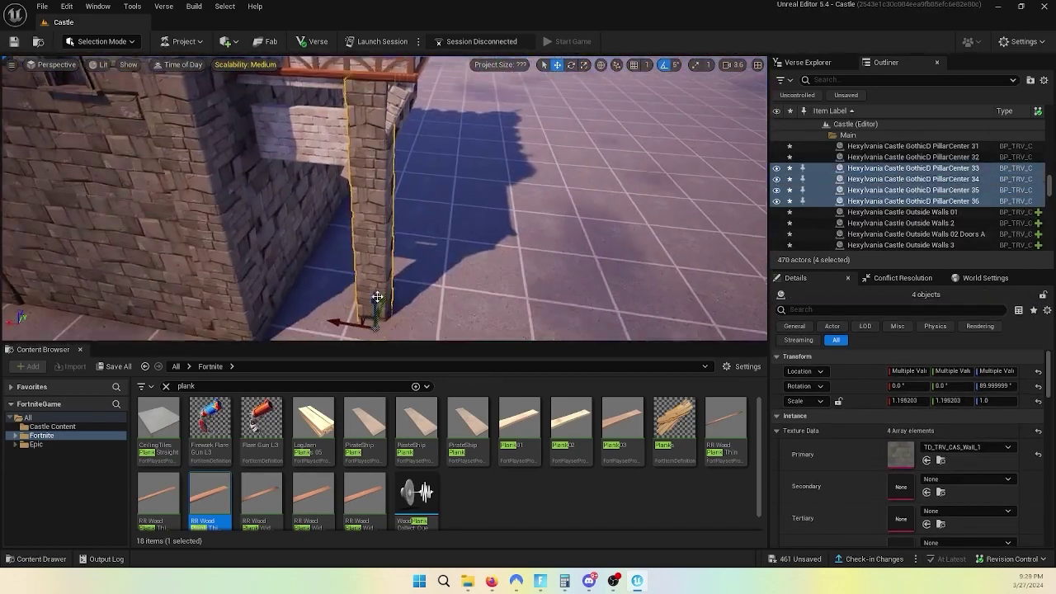
key(ctrl+z)
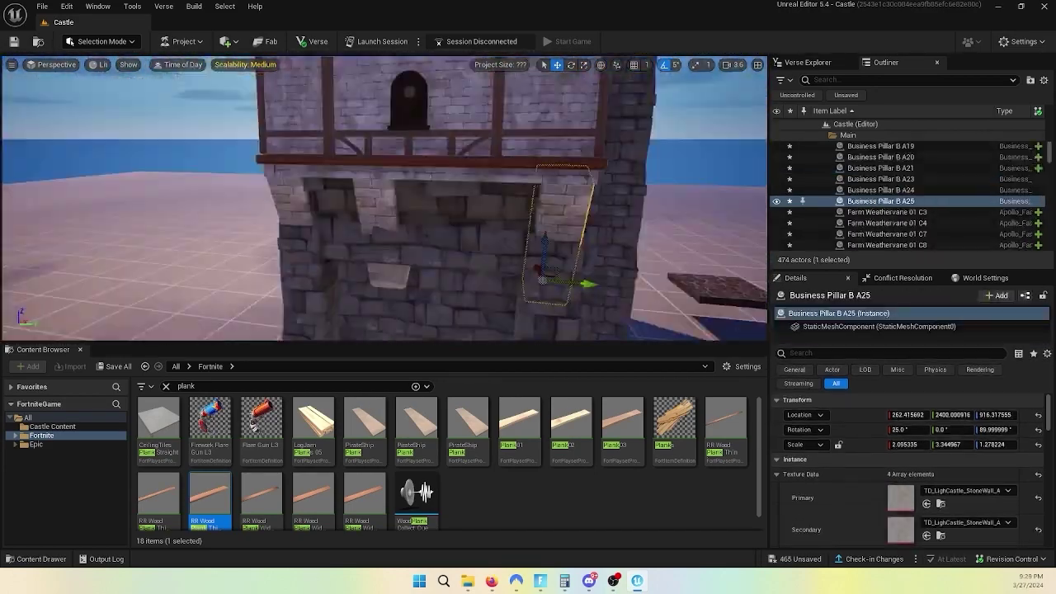
key(ctrl+z)
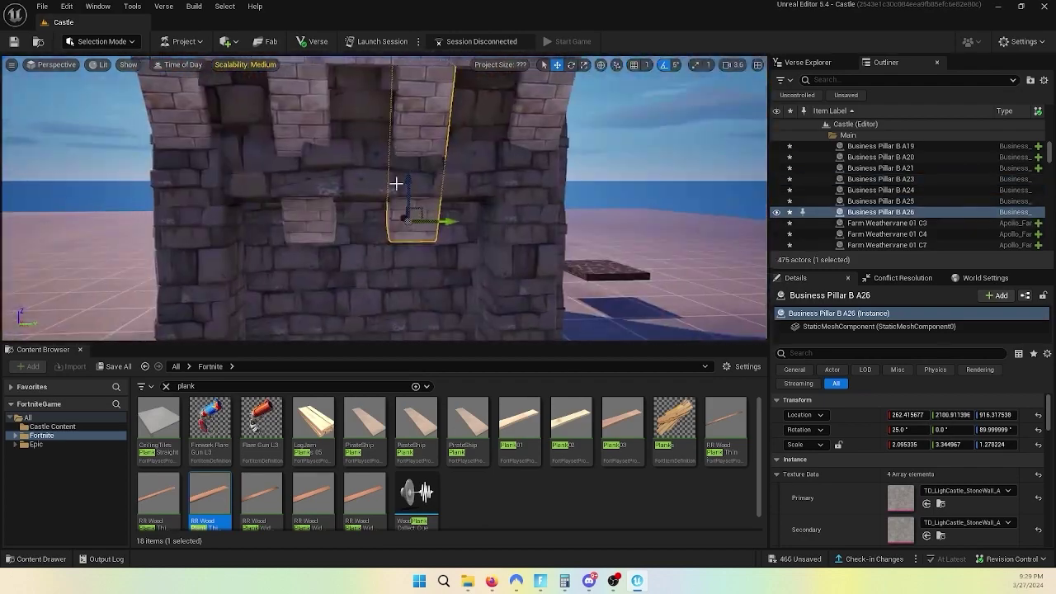
Step: Add two pairs of stone wall blocks under the annex
key(ctrl+z)
key(ctrl+z)
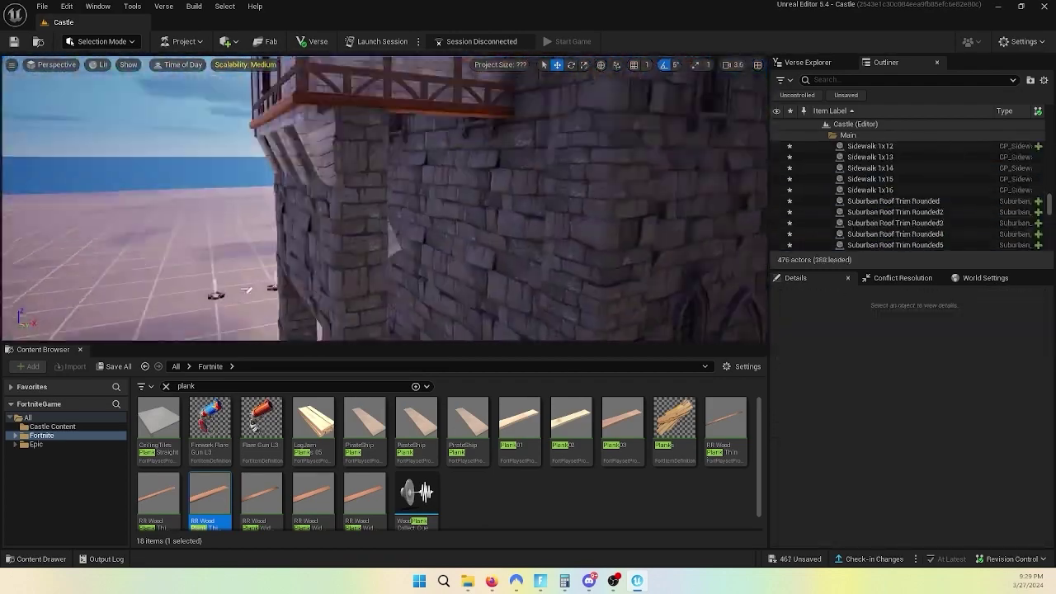
key(ctrl+z)
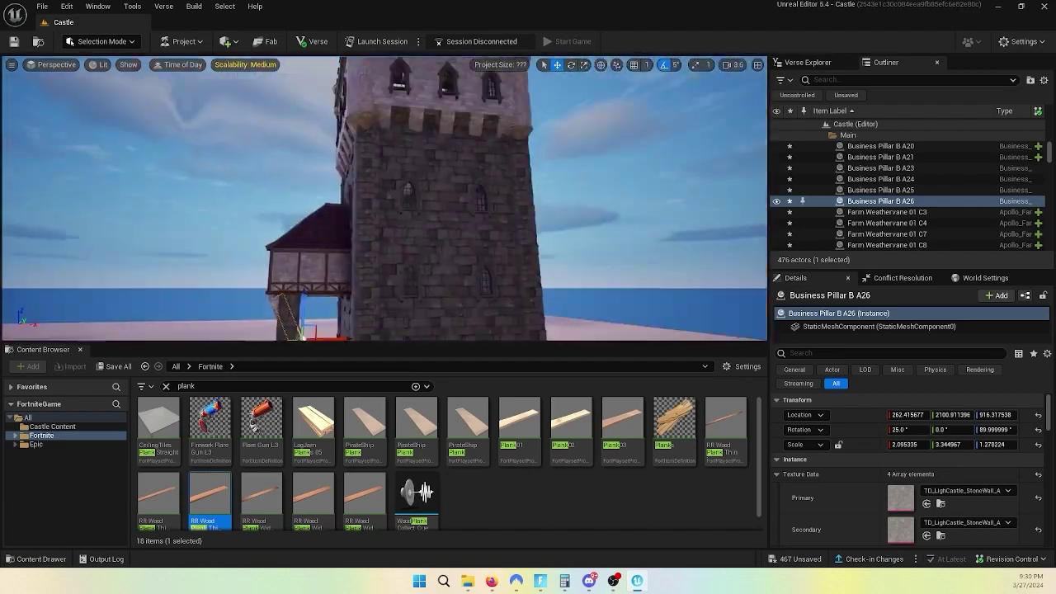
key(ctrl+z)
key(ctrl+z)
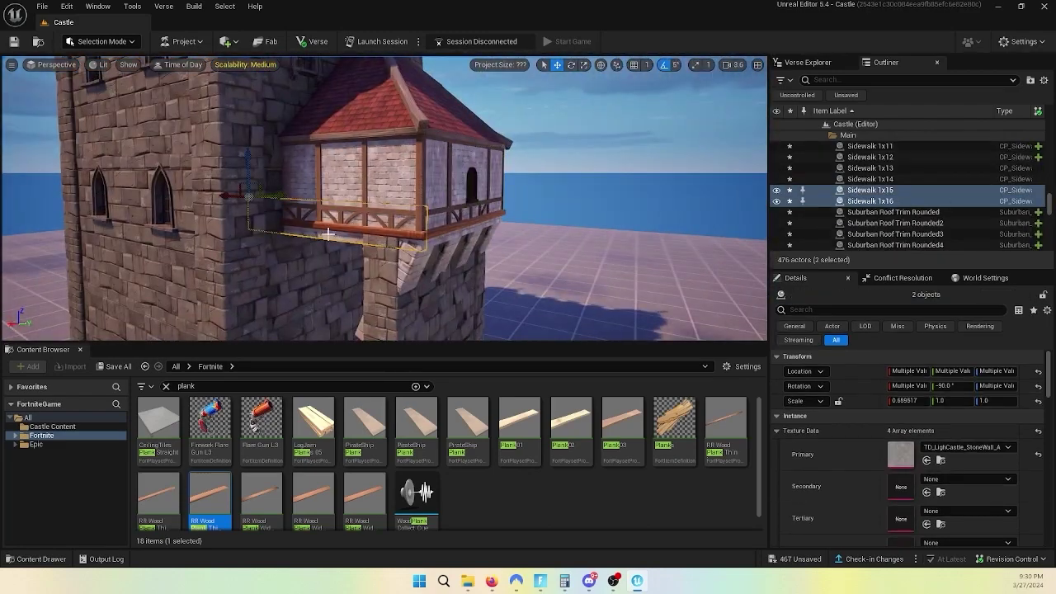
key(ctrl+z)
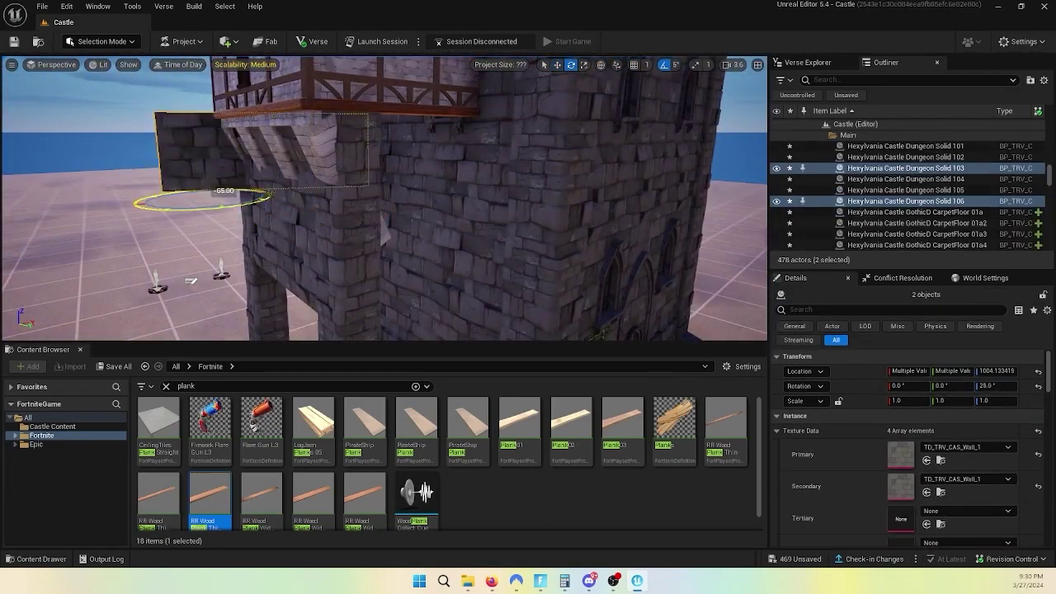
key(ctrl+z)
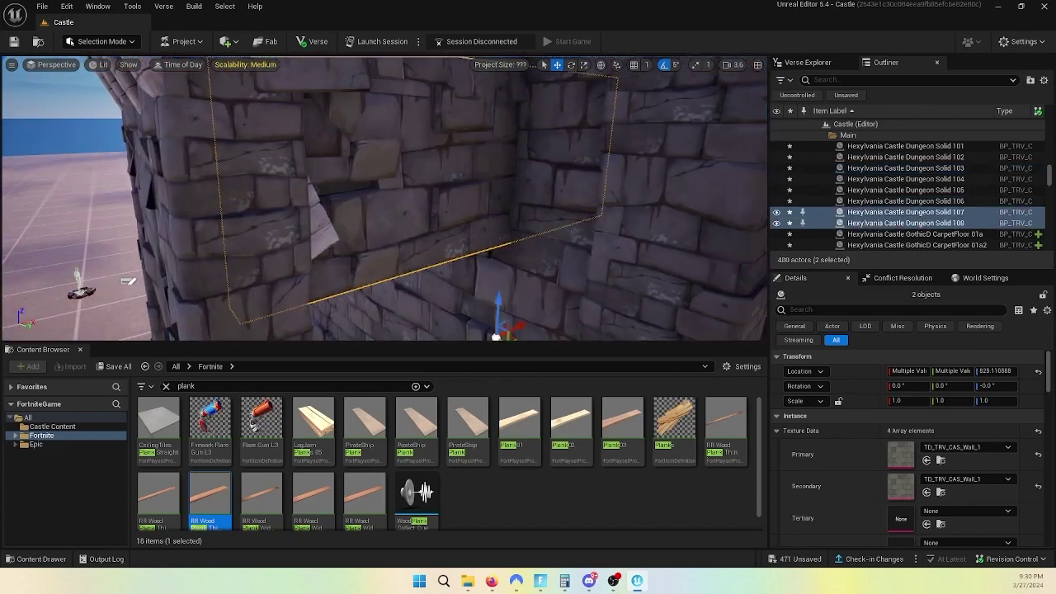
key(ctrl+z)
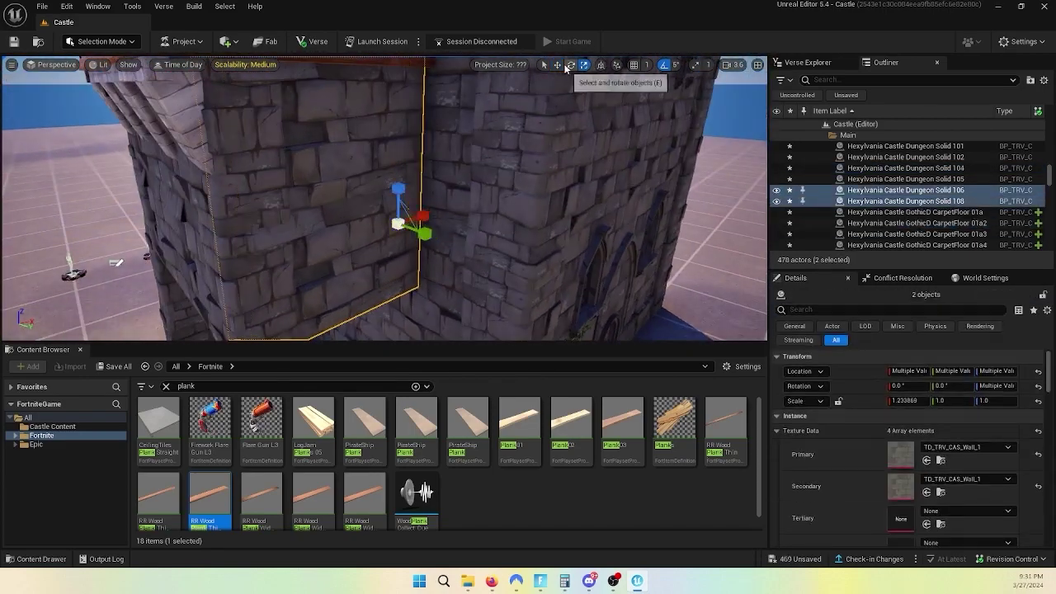
Step: Frame one stone wall block and the ground-level stone pillar beneath the annex
click(402, 180)
key(f)
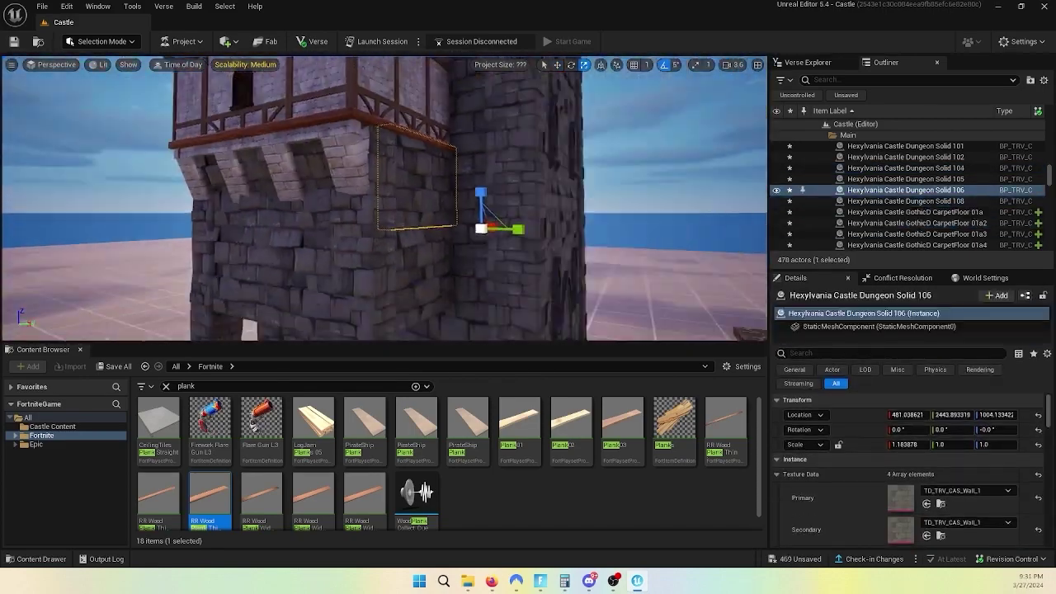
key(ctrl+z)
key(f)
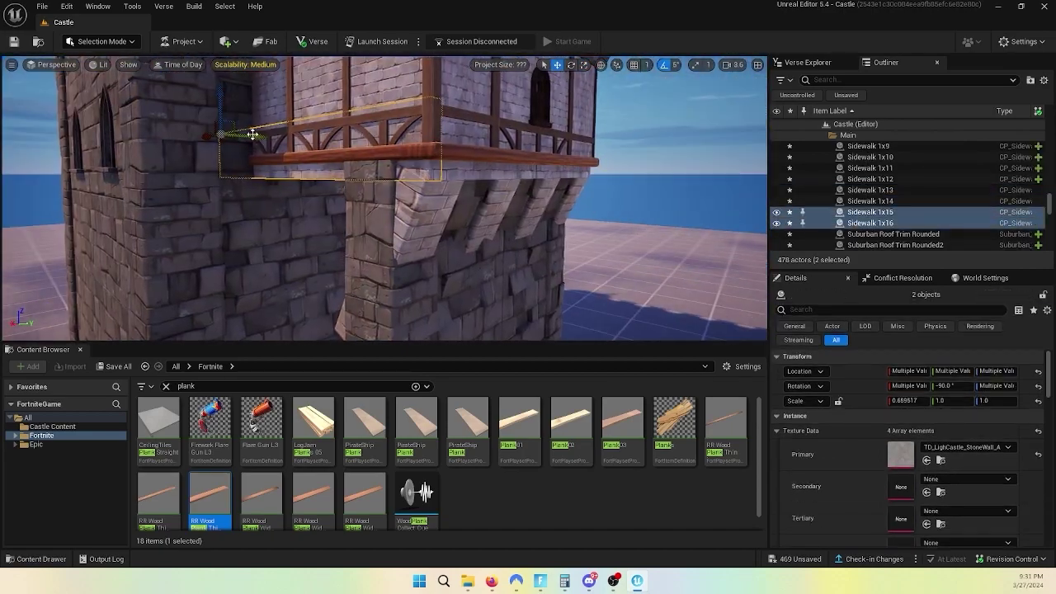
click(457, 217)
key(f)
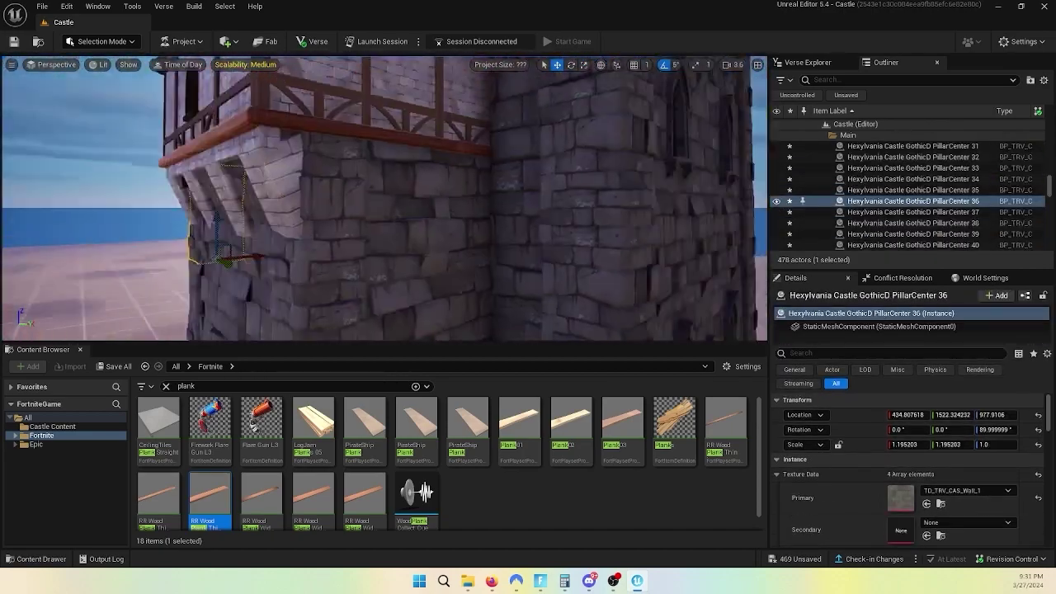
key(ctrl+z)
key(f)
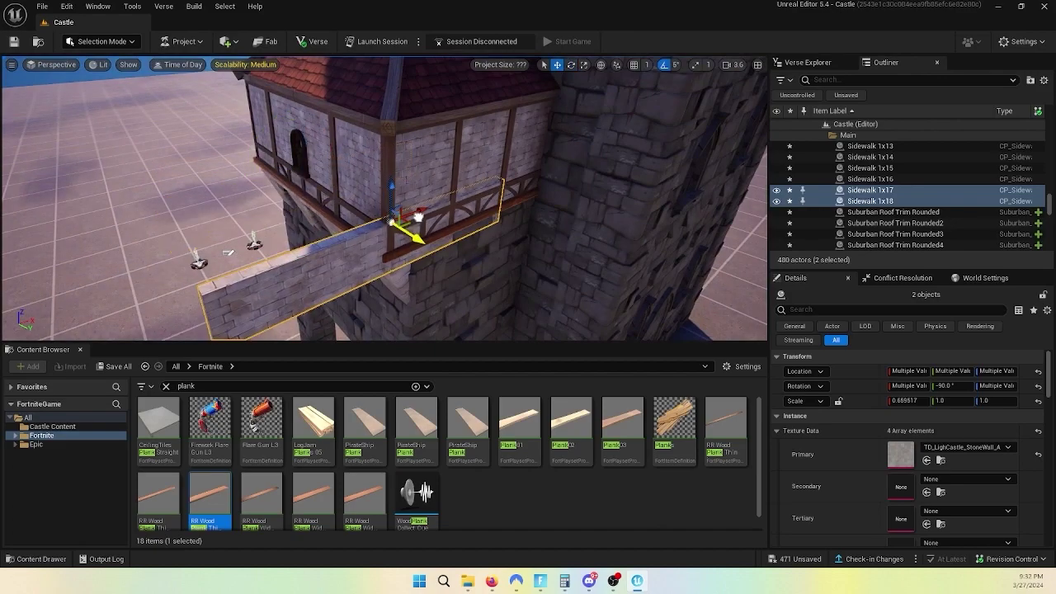
Step: Step back through the wall block, angled bracket and ground-level pillar edits, framing each
key(ctrl+z)
key(f)
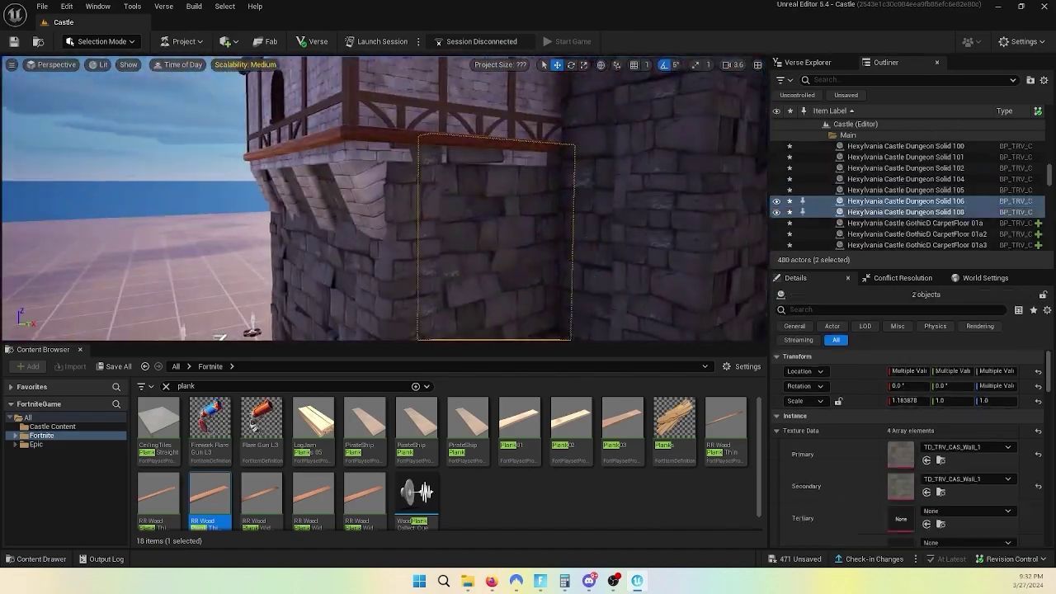
key(ctrl+z)
key(f)
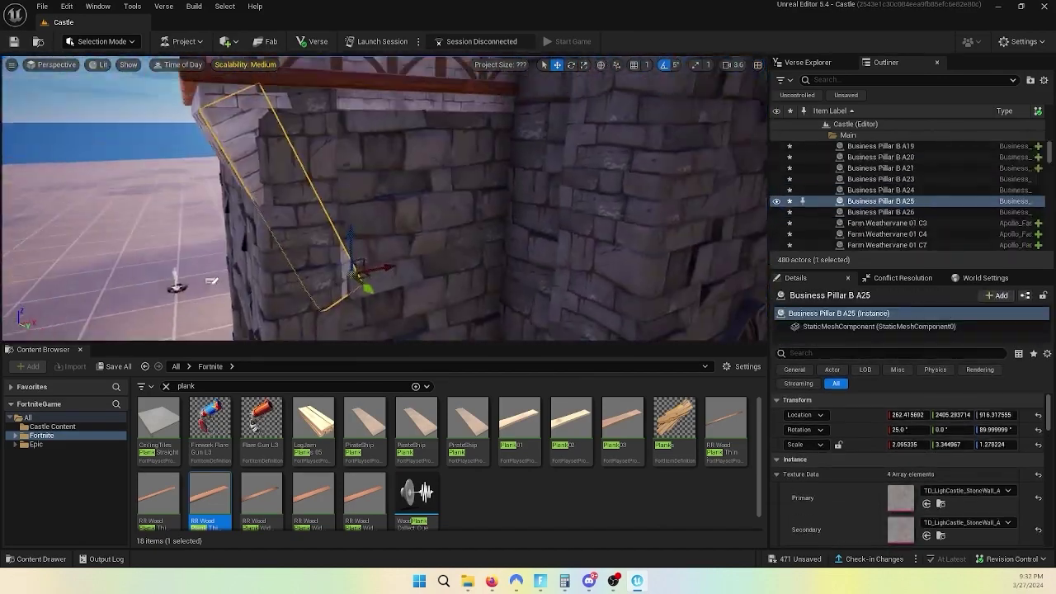
key(ctrl+z)
key(f)
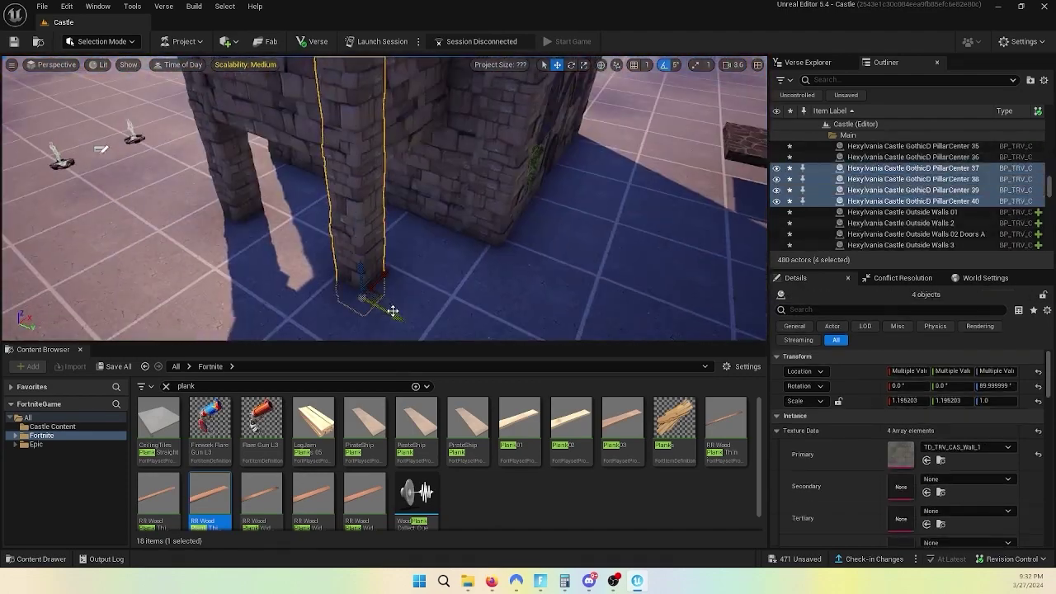
key(ctrl+z)
Step: Step back through the history to the earlier tower wall and window edits, framing each
key(f)
key(ctrl+z)
key(f)
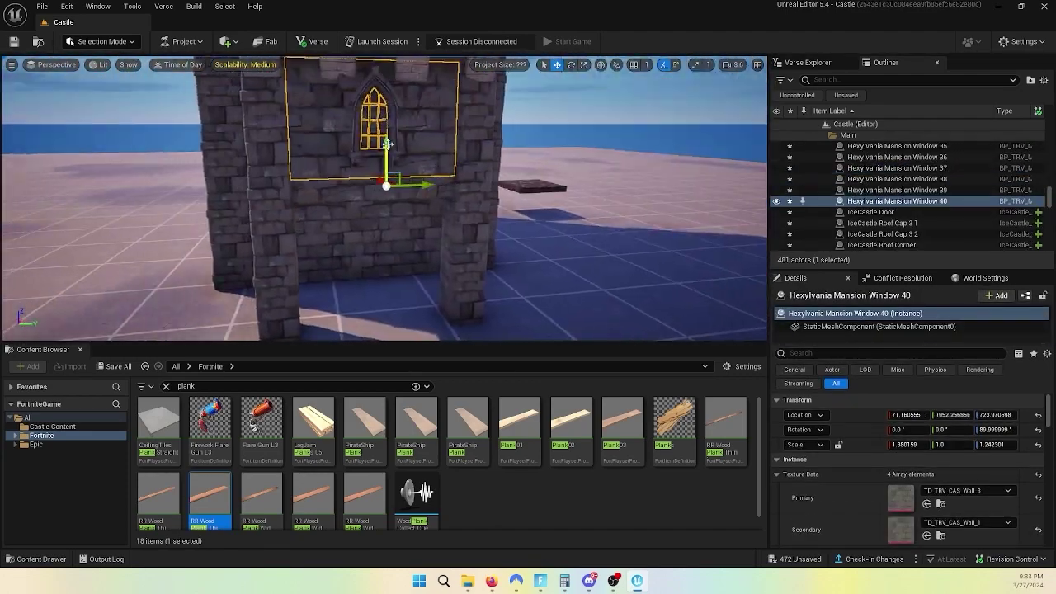
key(ctrl+z)
key(ctrl+z)
key(f)
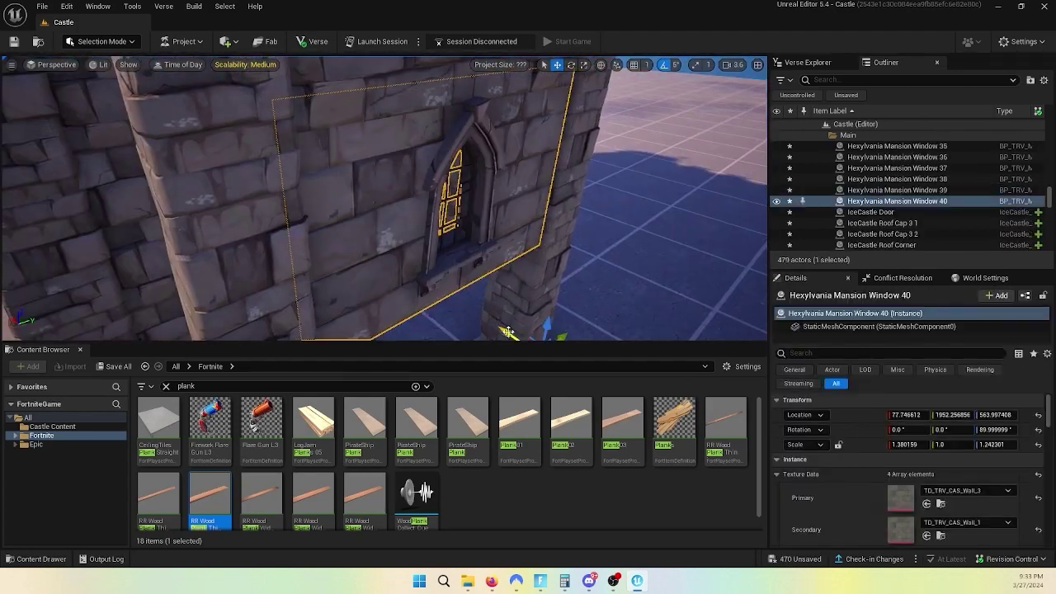
key(ctrl+z)
key(f)
key(ctrl+z)
key(f)
key(ctrl+z)
key(ctrl+z)
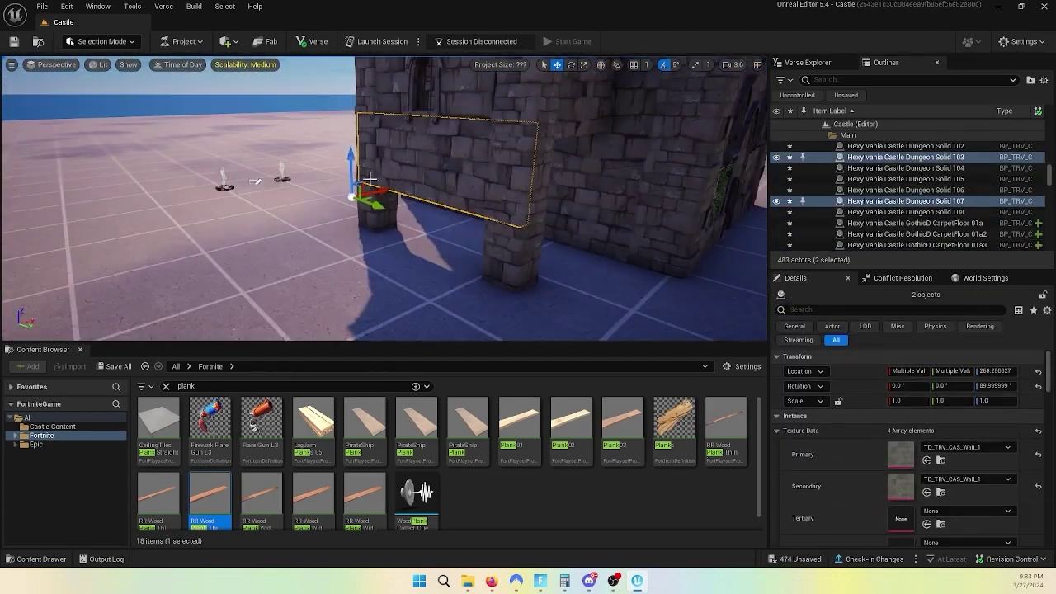
key(ctrl+z)
key(f)
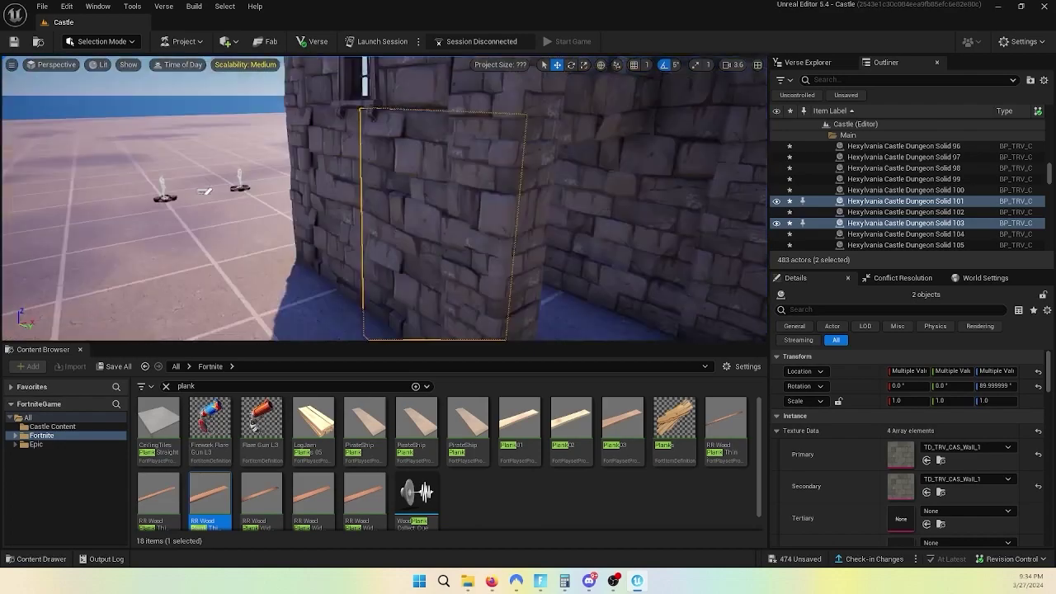
key(ctrl+z)
key(ctrl+z)
key(f)
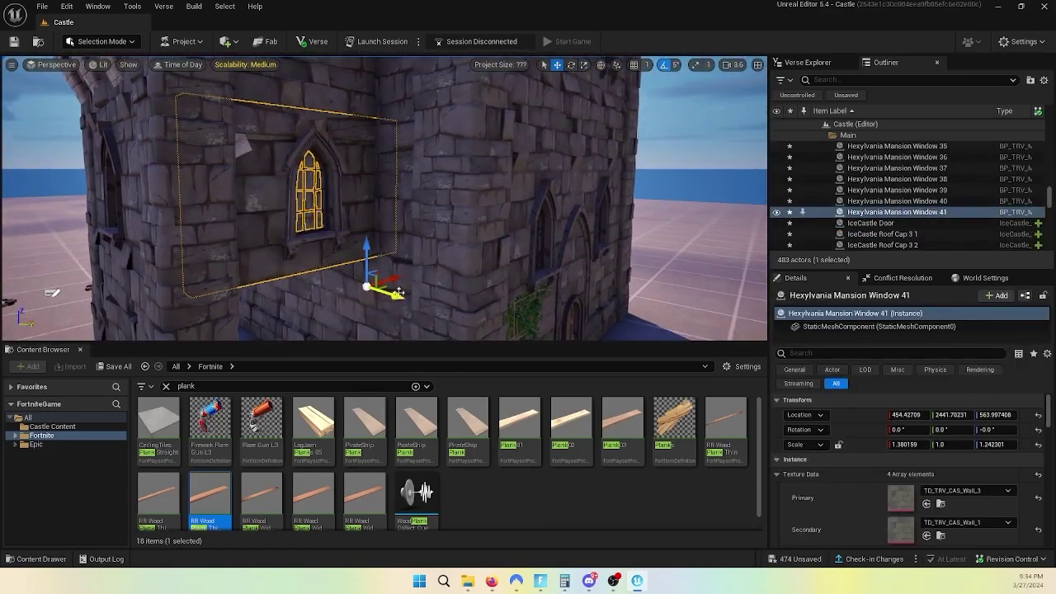
key(ctrl+z)
key(f)
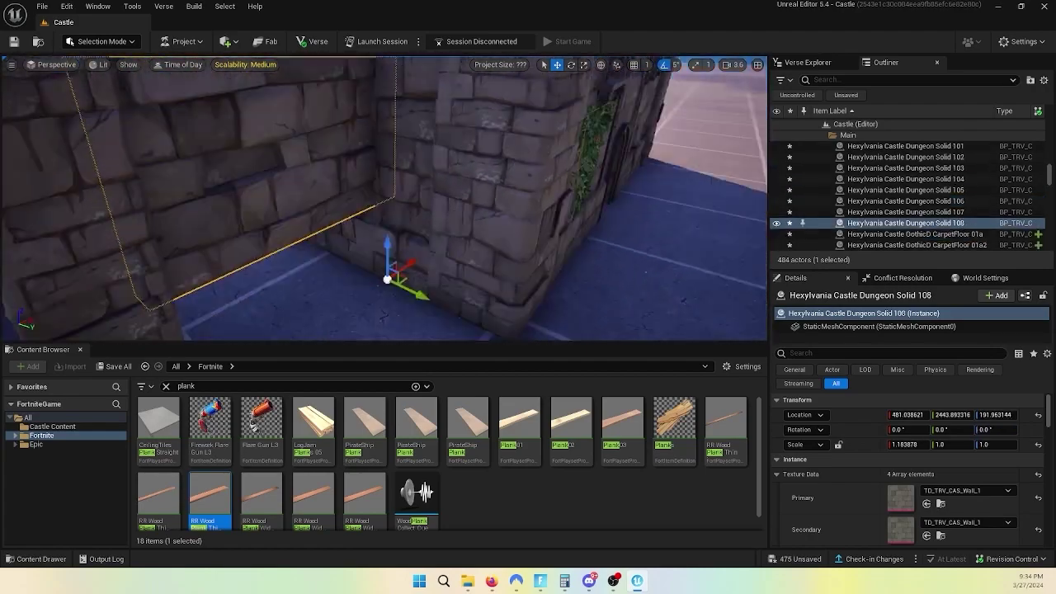
key(ctrl+z)
key(f)
key(ctrl+z)
key(f)
key(ctrl+z)
key(f)
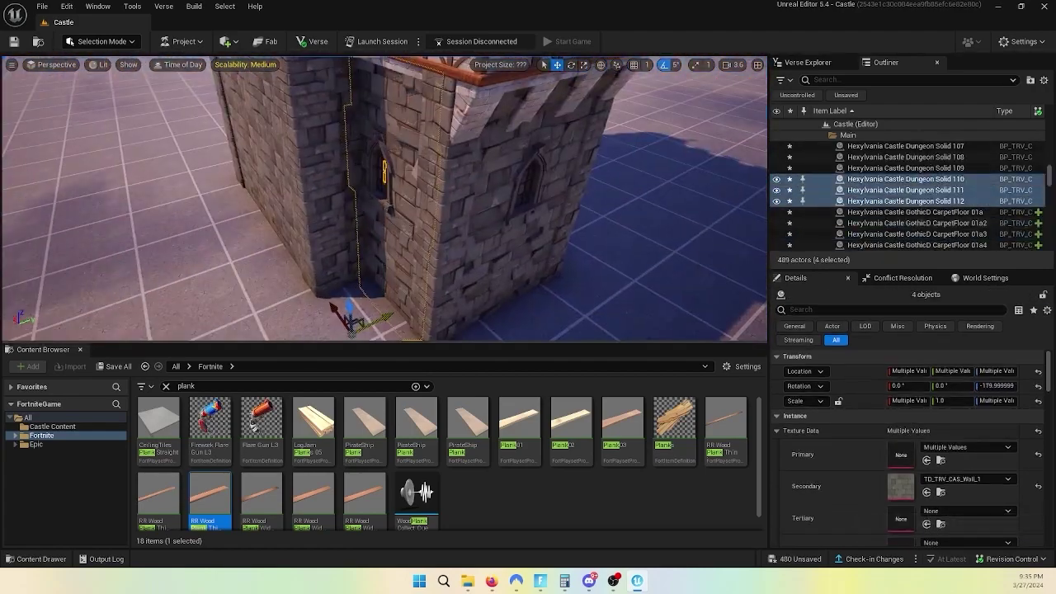
Step: Continue through the balcony floor, pillar, mansion window, red roof and ground plane edits
key(ctrl+z)
key(f)
key(ctrl+z)
key(f)
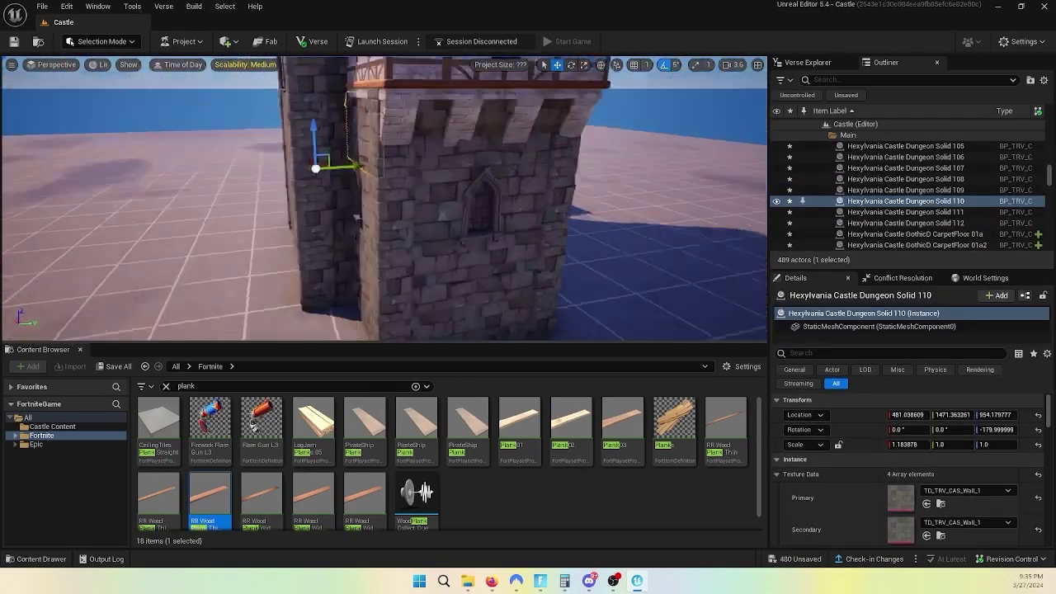
key(ctrl+z)
key(f)
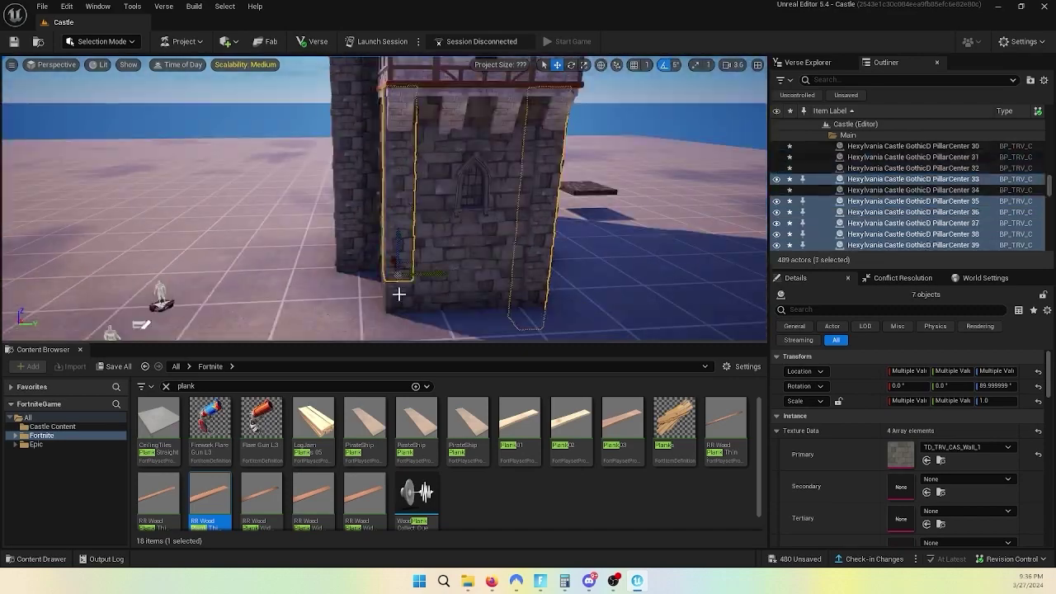
key(ctrl+z)
key(f)
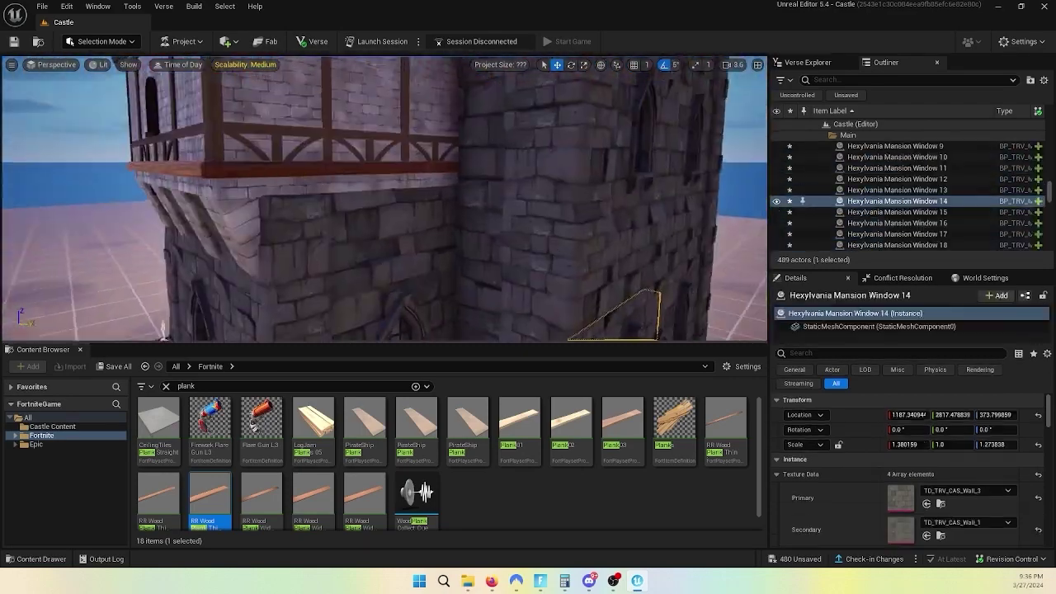
key(ctrl+z)
key(f)
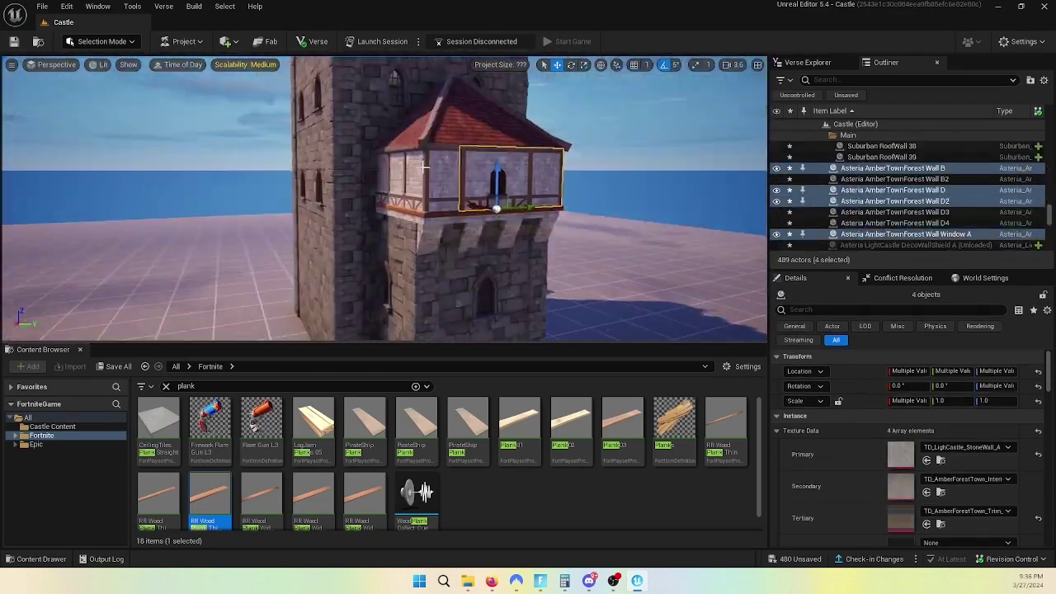
key(ctrl+z)
key(f)
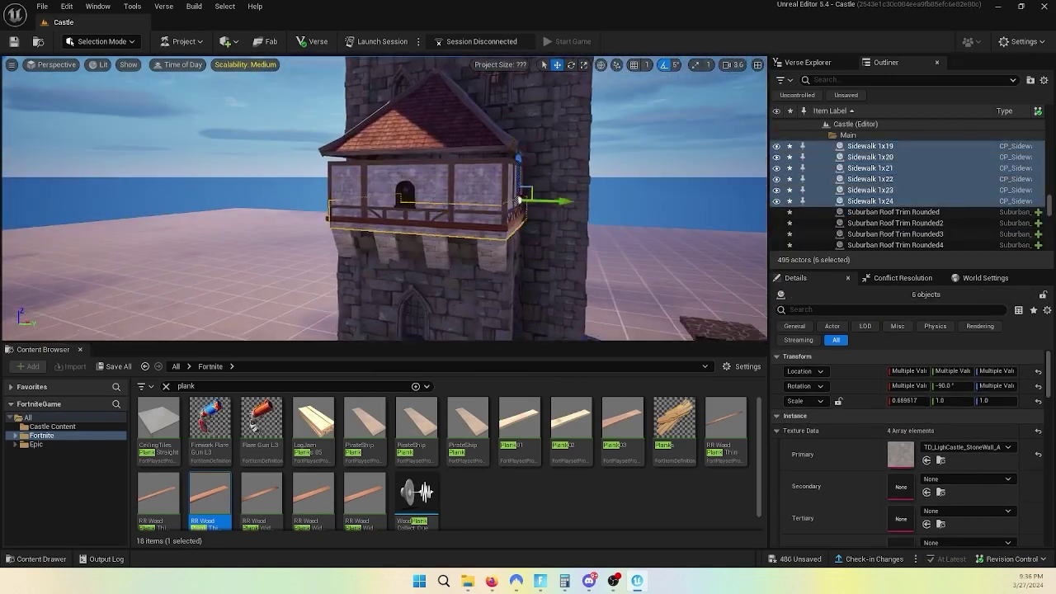
key(ctrl+z)
key(f)
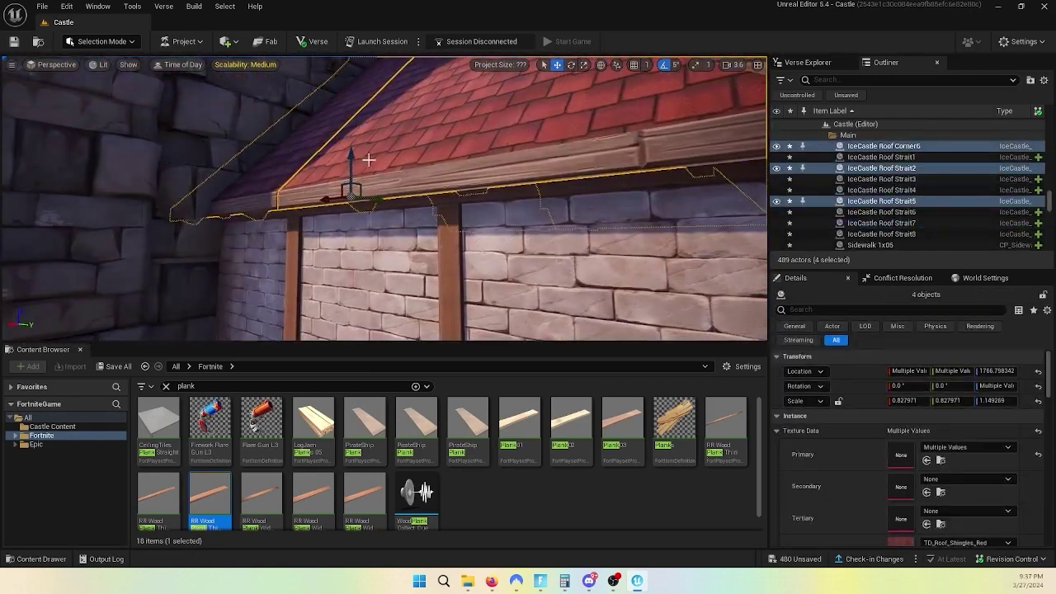
key(ctrl+z)
key(f)
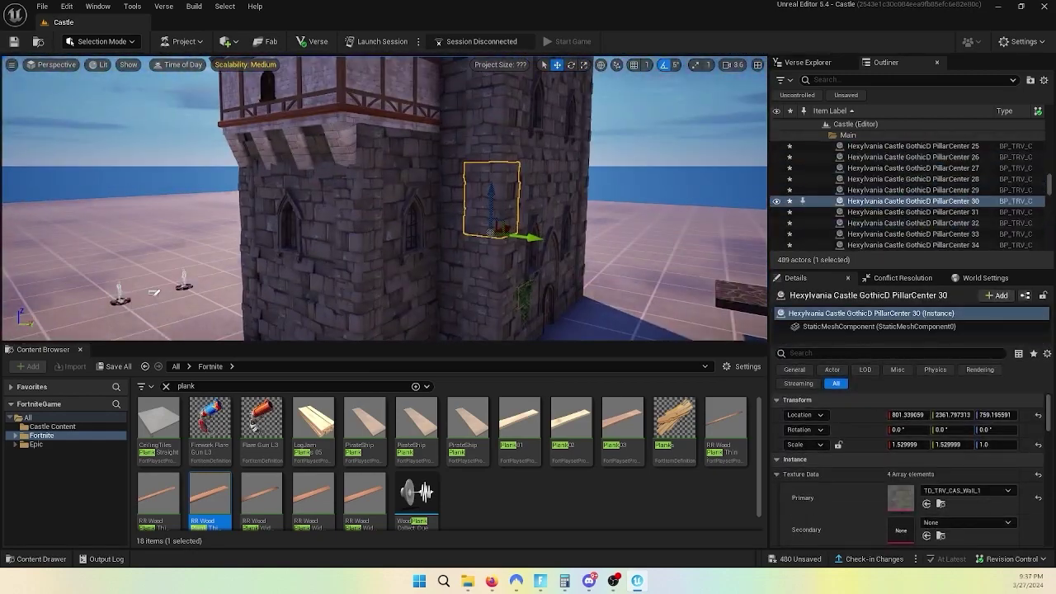
key(ctrl+z)
key(f)
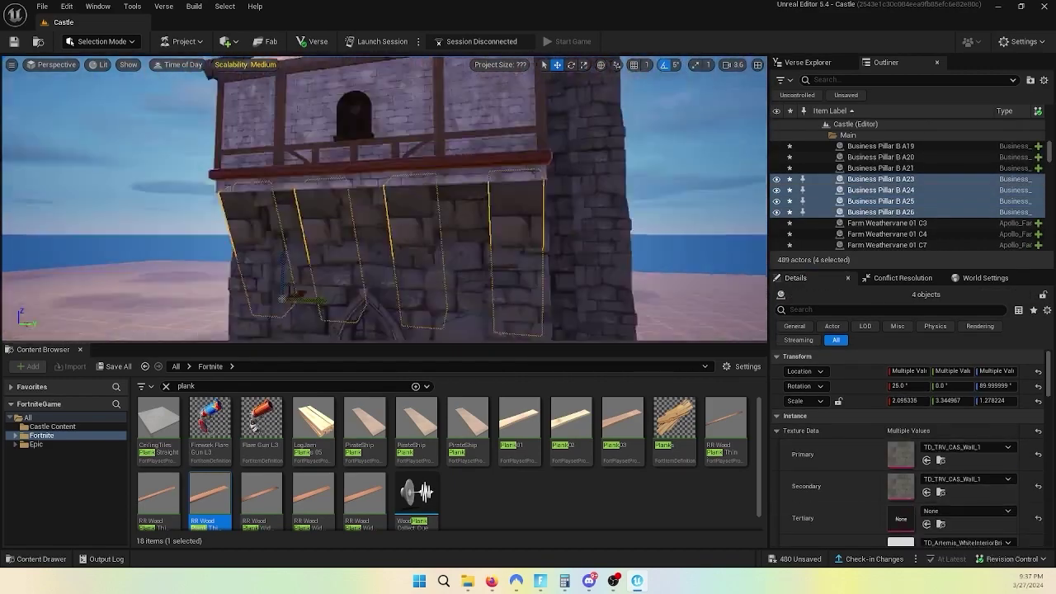
key(ctrl+z)
key(f)
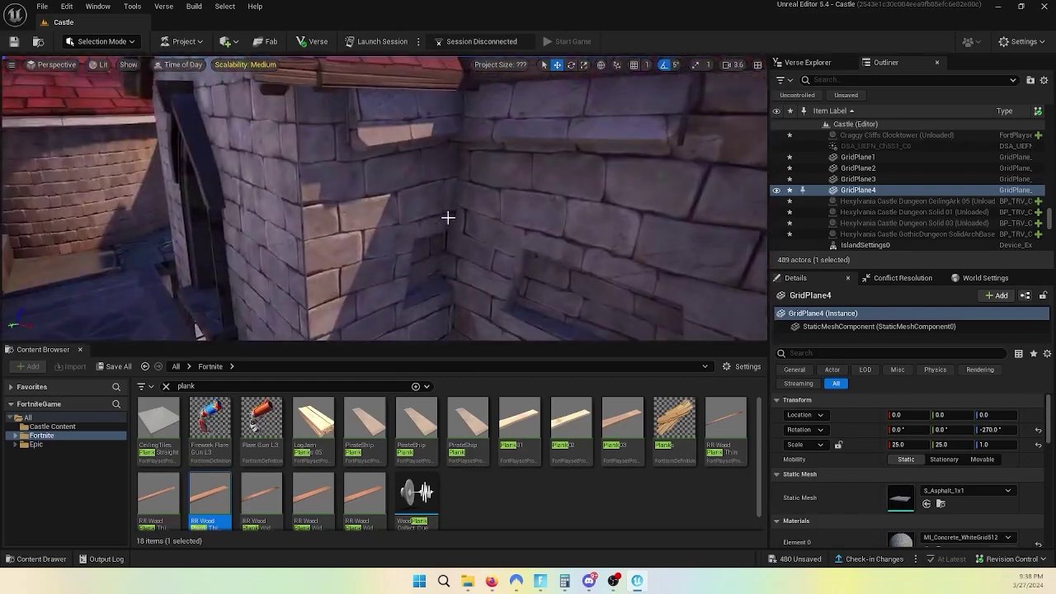
Step: Place an Agency Flat Wall Str 01 panel on the battlements and rotate it under the roof
scroll(560, 459, down, 5)
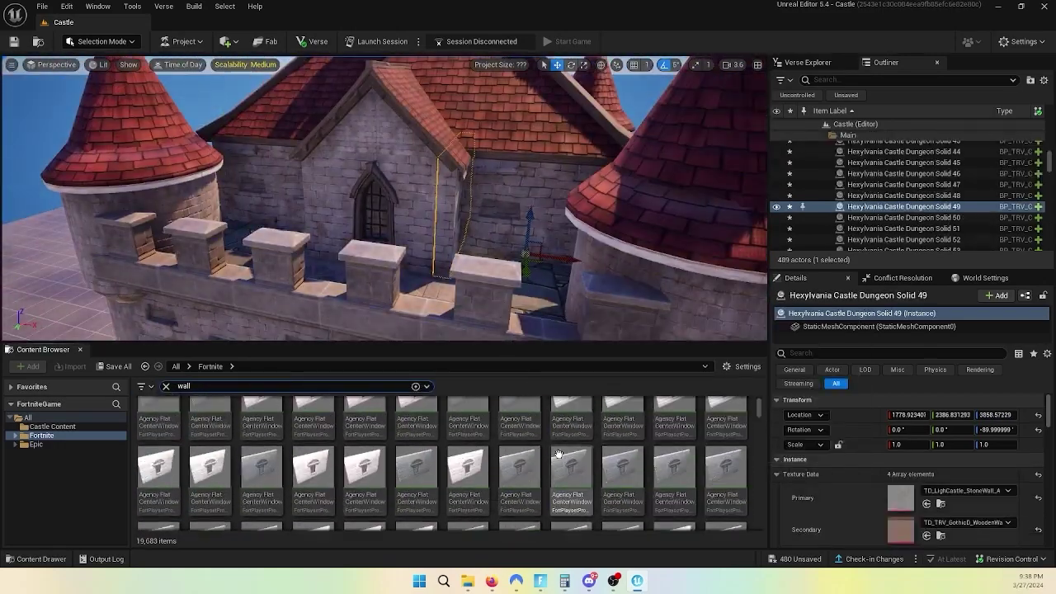
drag(364, 466, 410, 299)
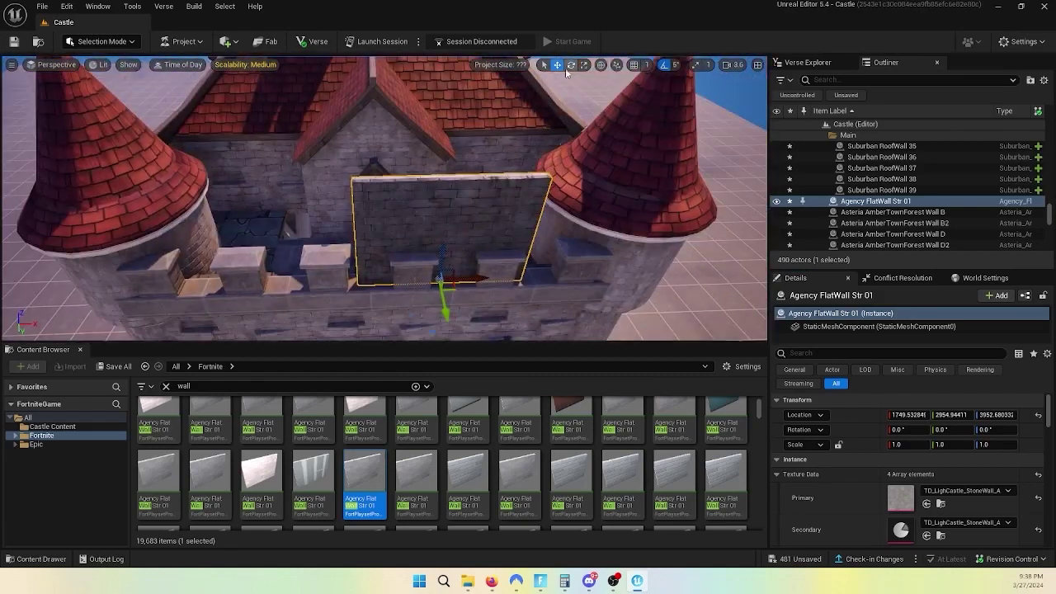
click(570, 66)
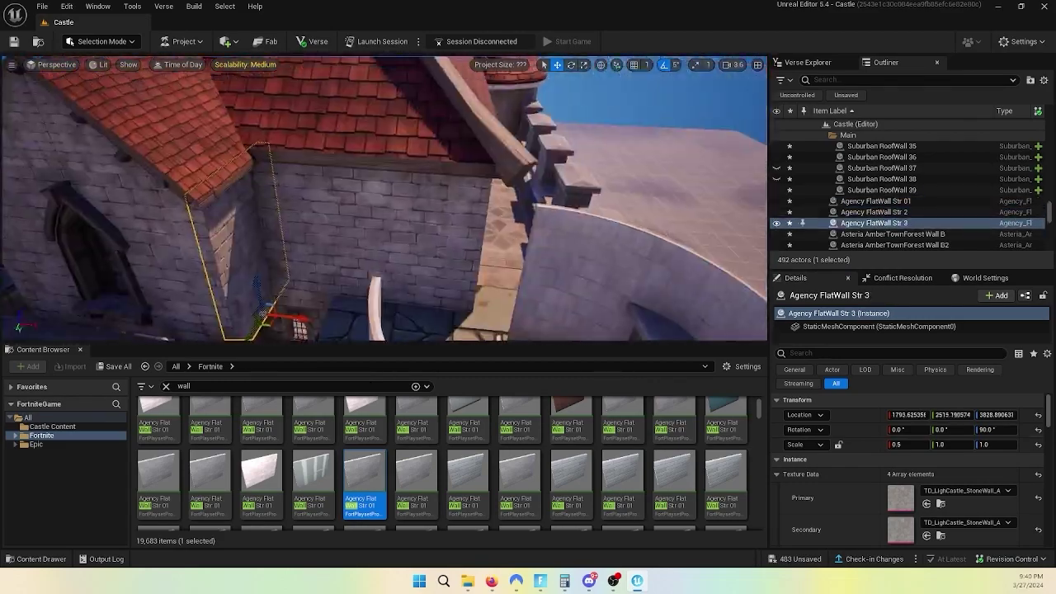
click(876, 200)
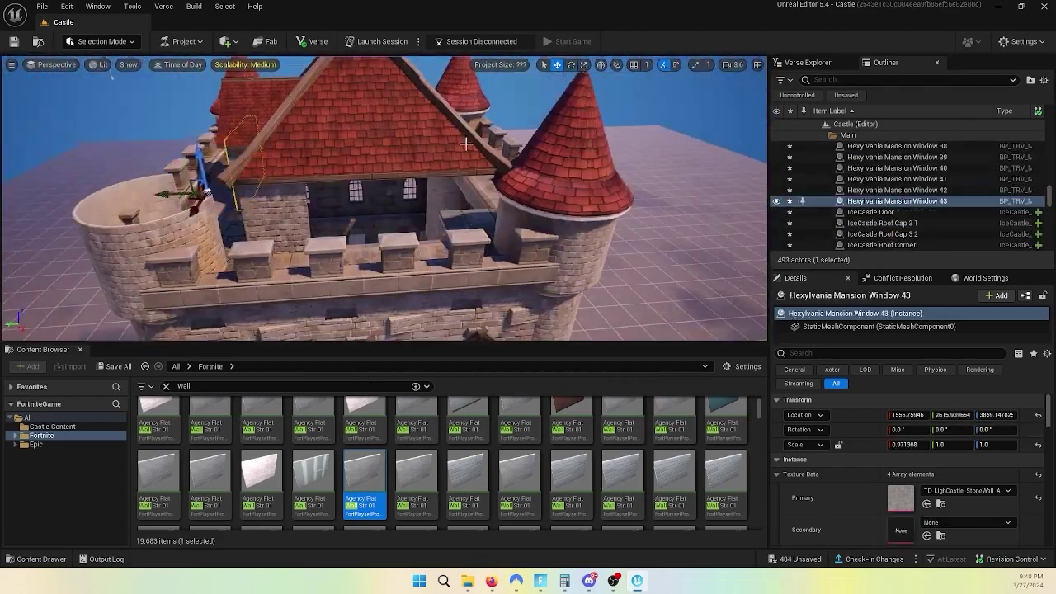
click(557, 66)
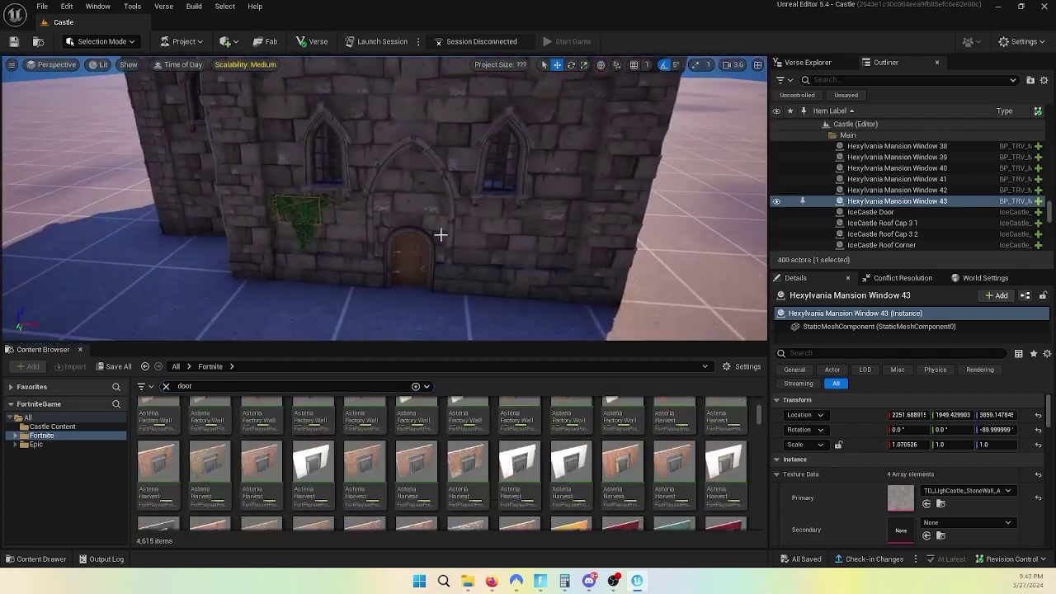
Step: Set a Hexylvania Mansion Entrance door into the framed battlement wall
click(440, 235)
key(f)
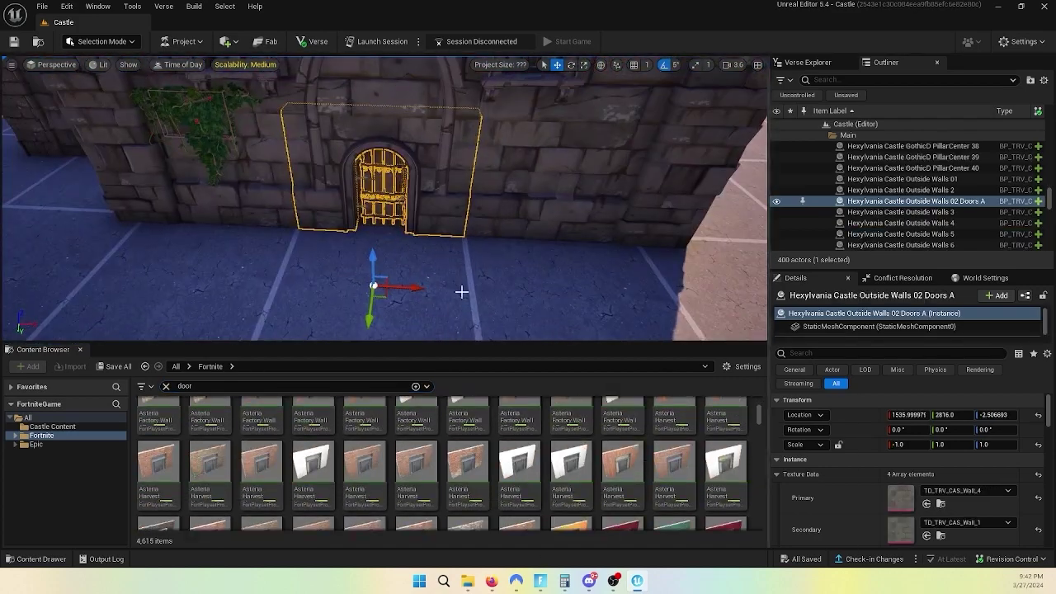
click(472, 368)
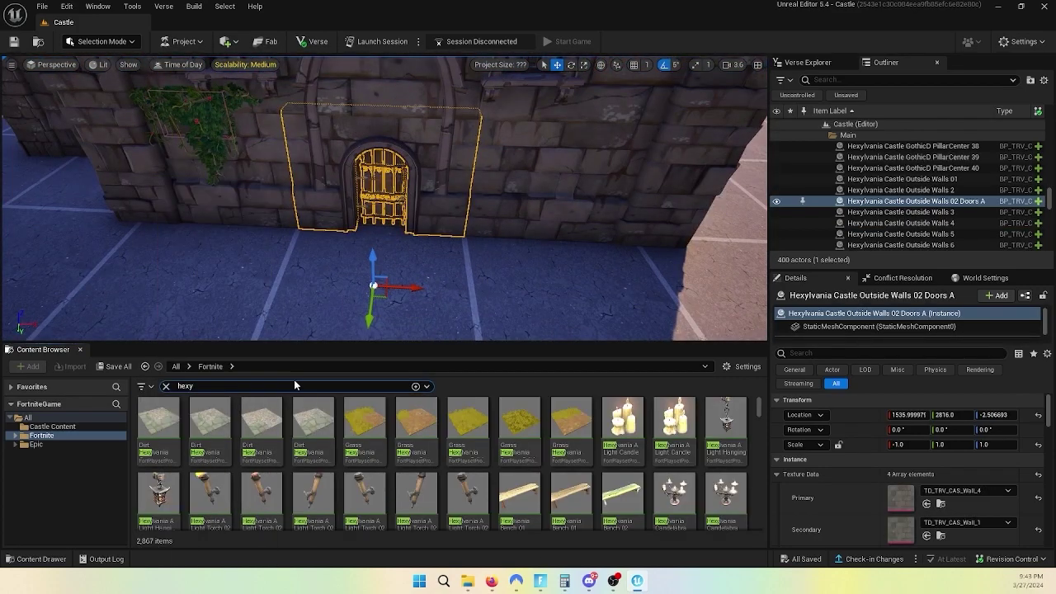
scroll(506, 434, down, 3)
scroll(561, 431, down, 3)
scroll(572, 417, down, 3)
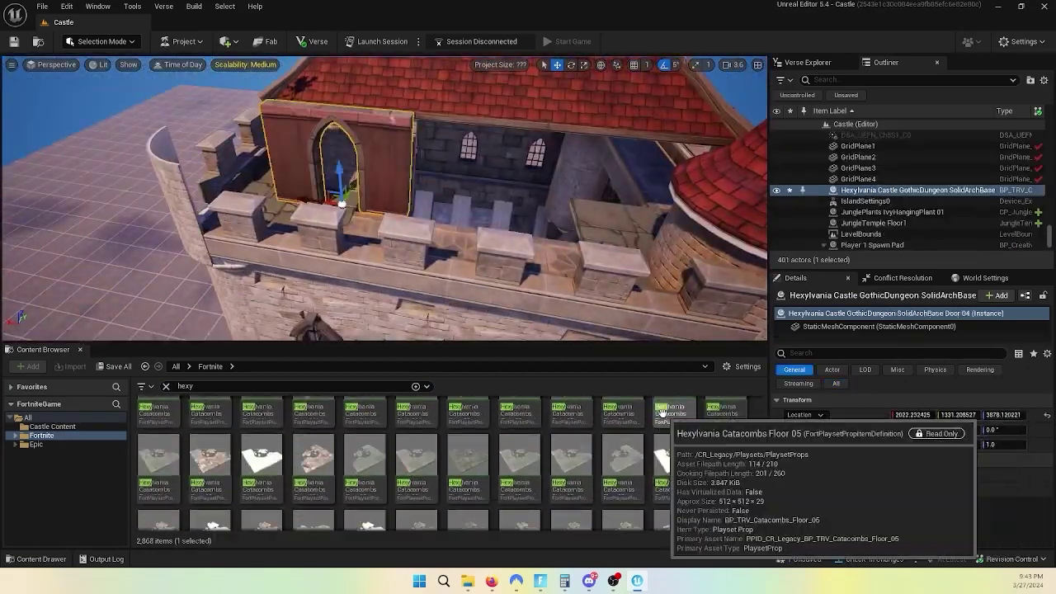
scroll(665, 415, down, 3)
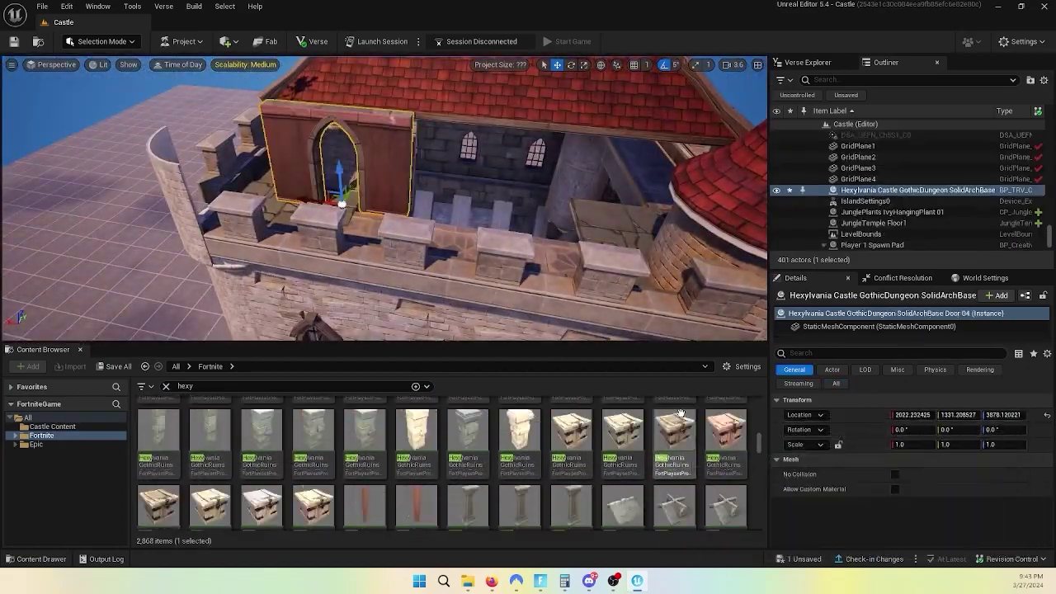
scroll(670, 417, down, 3)
scroll(676, 421, down, 3)
scroll(676, 421, down, 3)
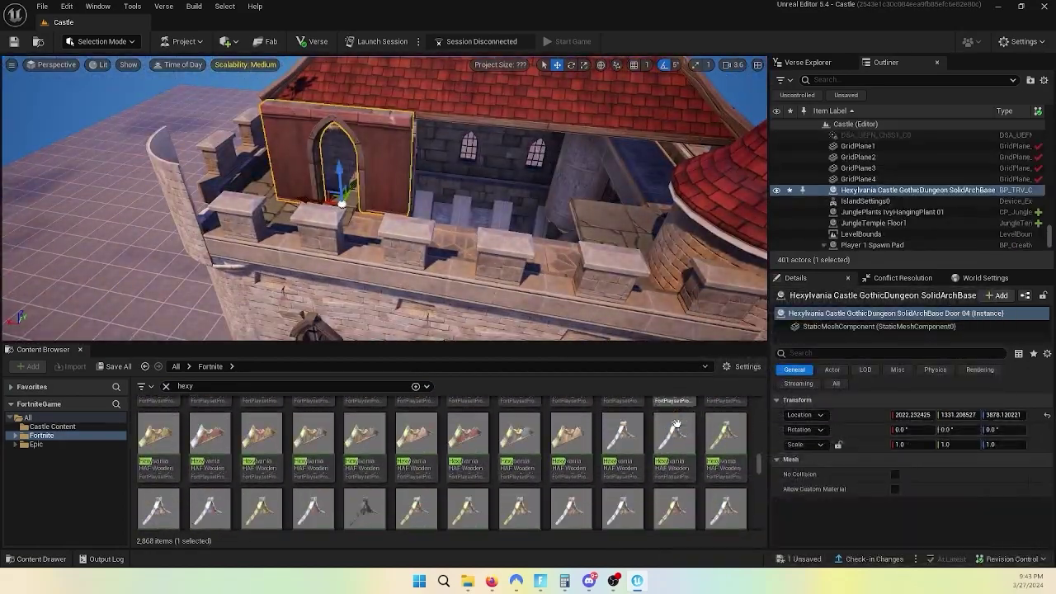
scroll(677, 421, down, 3)
scroll(677, 423, down, 3)
scroll(677, 423, down, 3)
drag(677, 424, 330, 190)
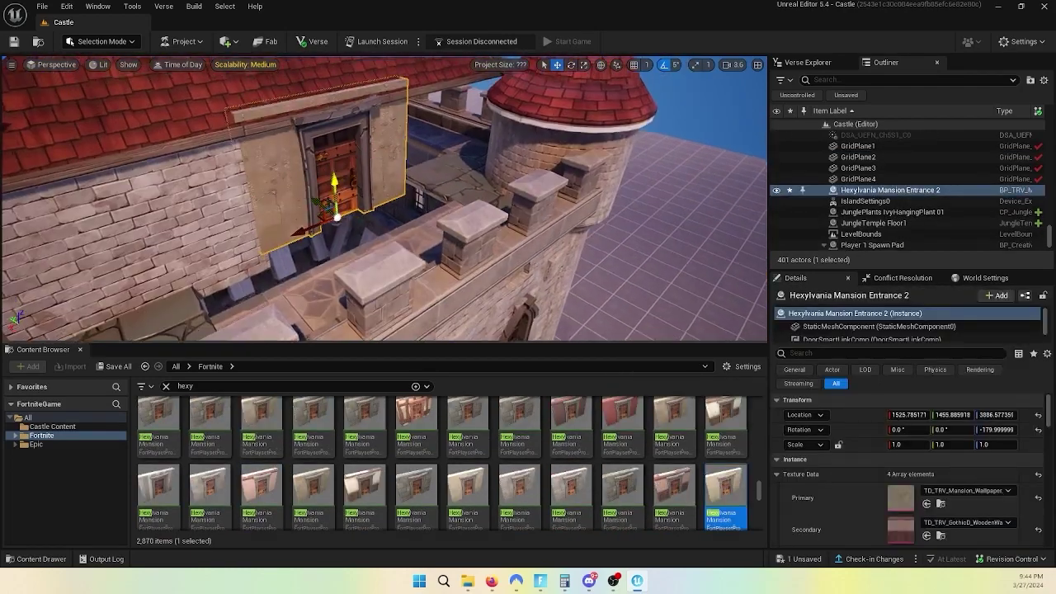
Step: Widen the CarpetFloor slightly with the Scale tool, then undo the scaling
click(584, 64)
drag(425, 241, 419, 242)
key(w)
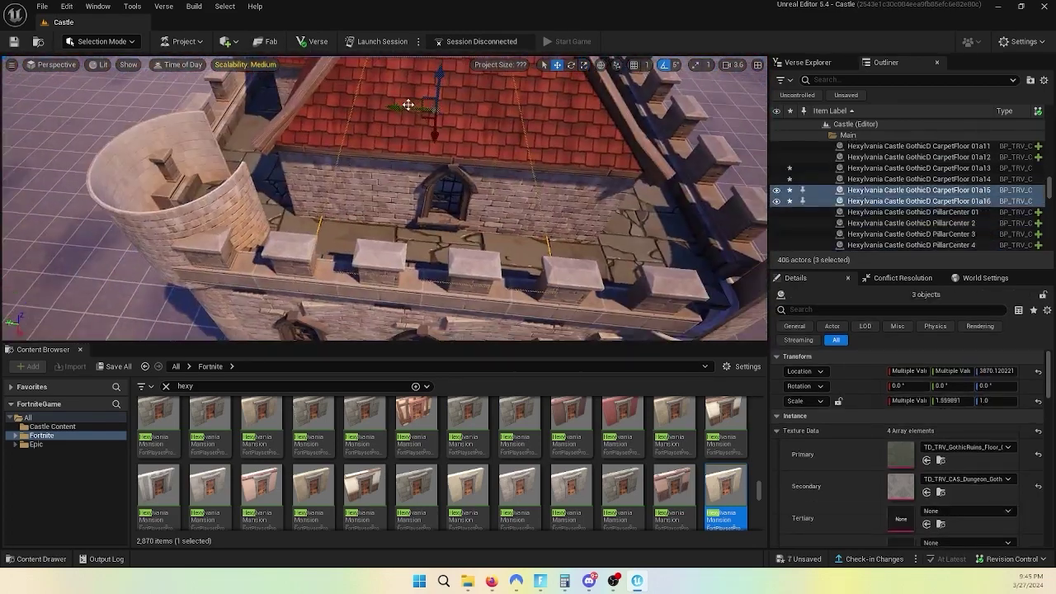
key(ctrl+z)
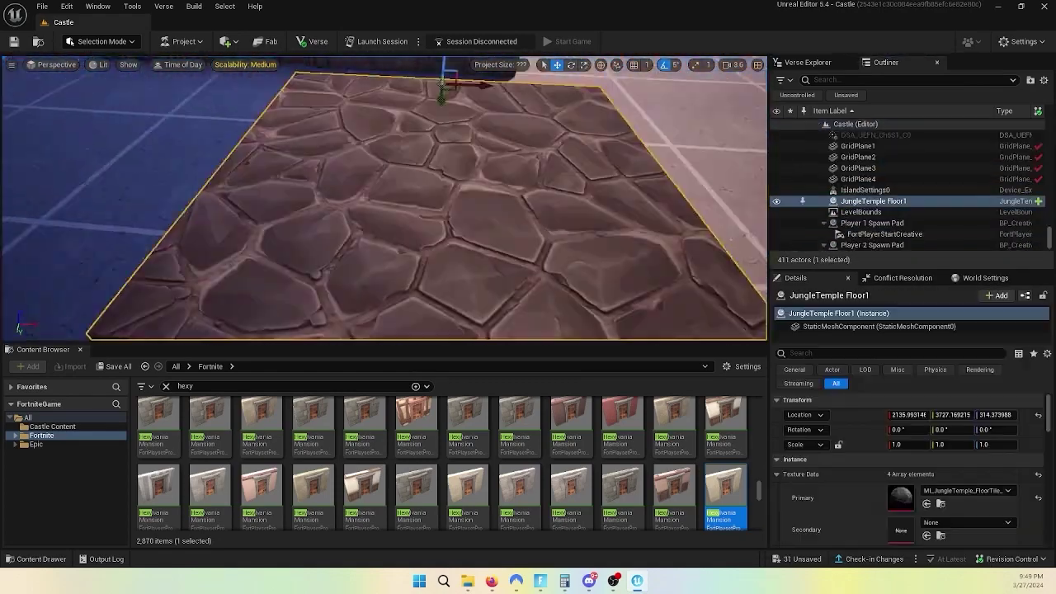
Step: Undo the last floor scaling change
key(ctrl+z)
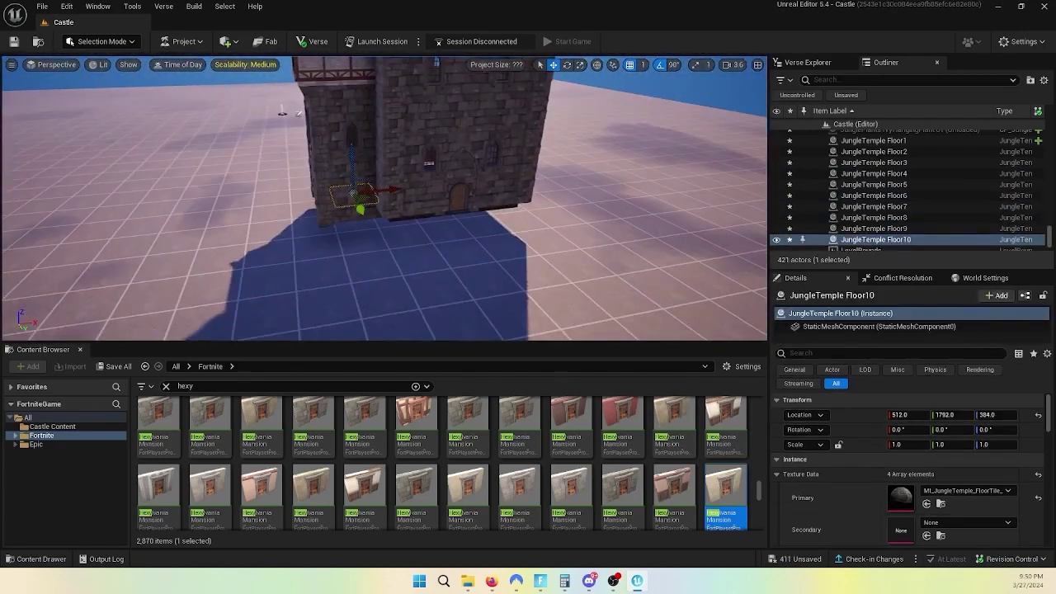
Step: Create a new landscape in Landscape Mode and lower the sculpting Tool Strength
click(100, 41)
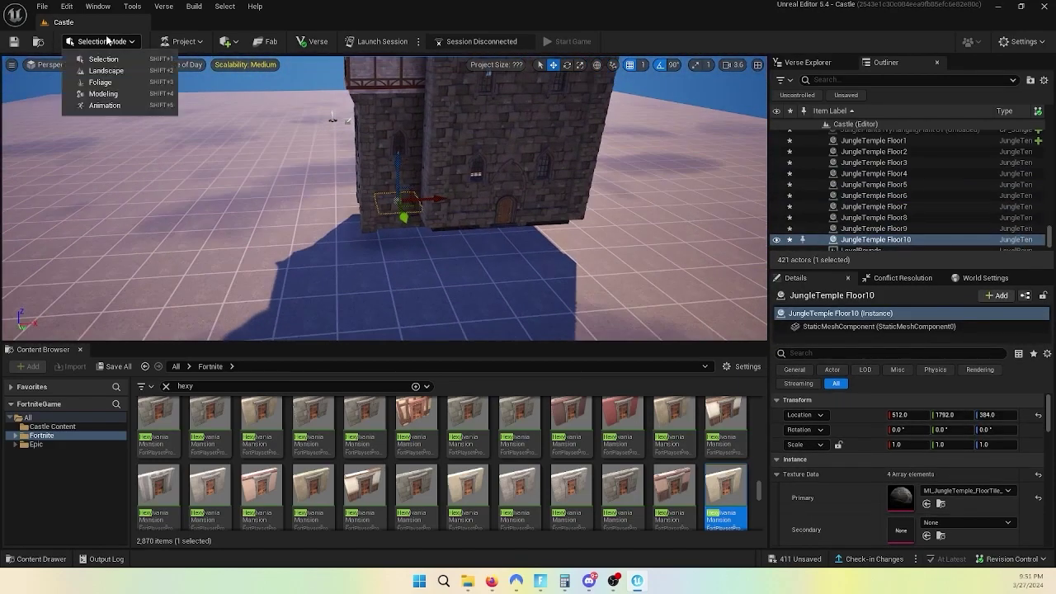
click(99, 69)
right_drag(307, 180, 272, 185)
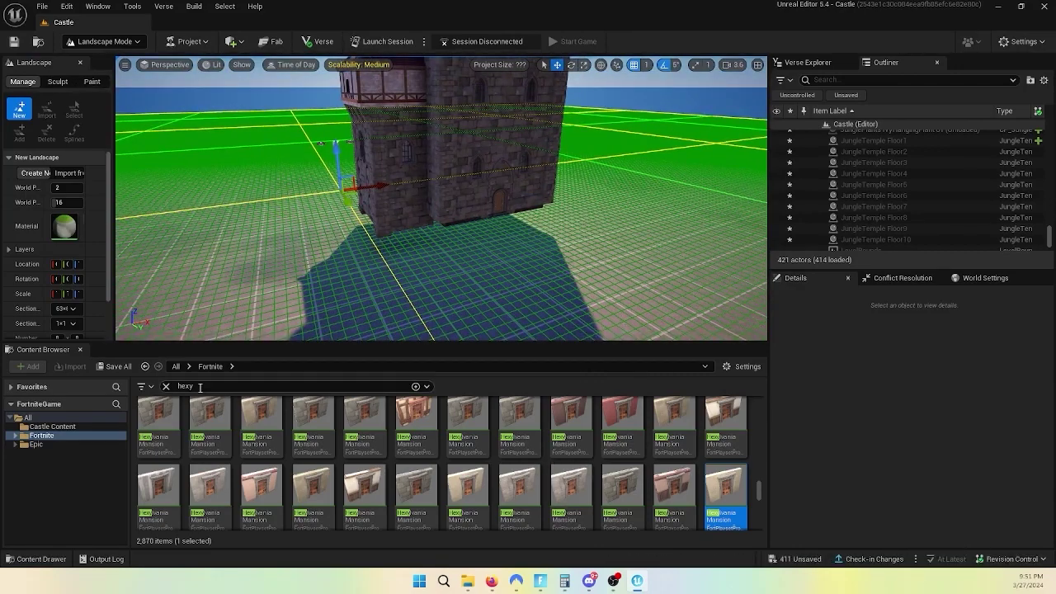
click(166, 386)
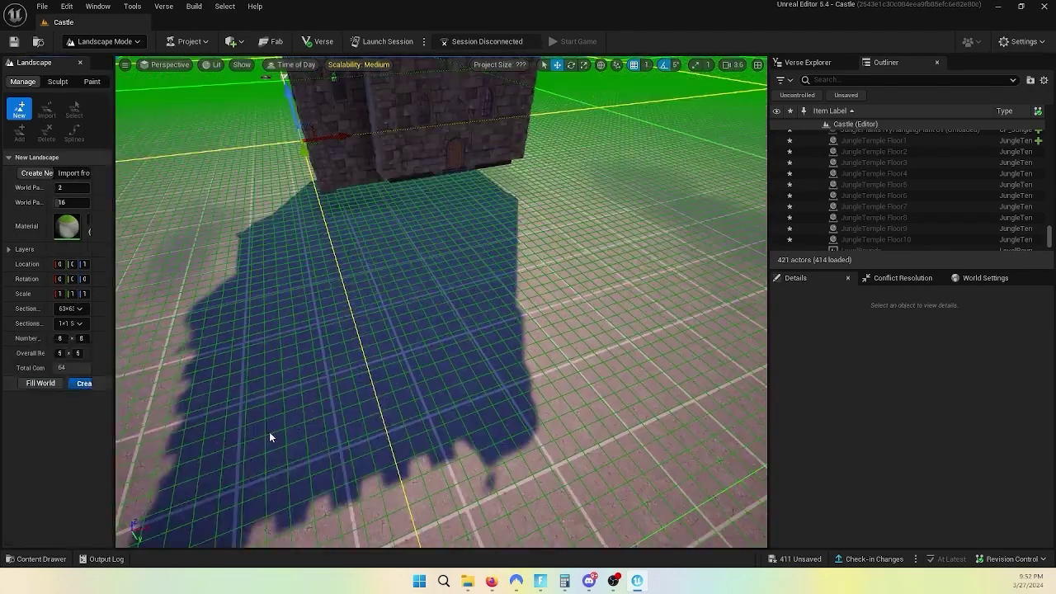
click(78, 382)
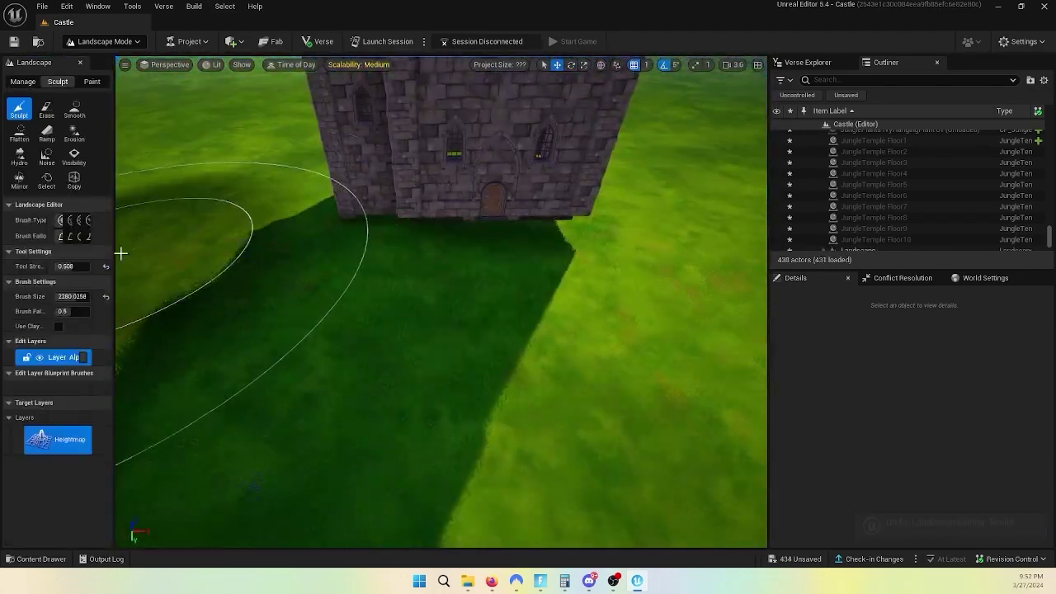
mouse_move(117, 253)
mouse_down()
mouse_move(146, 252)
mouse_move(74, 242)
mouse_up()
key(ctrl+z)
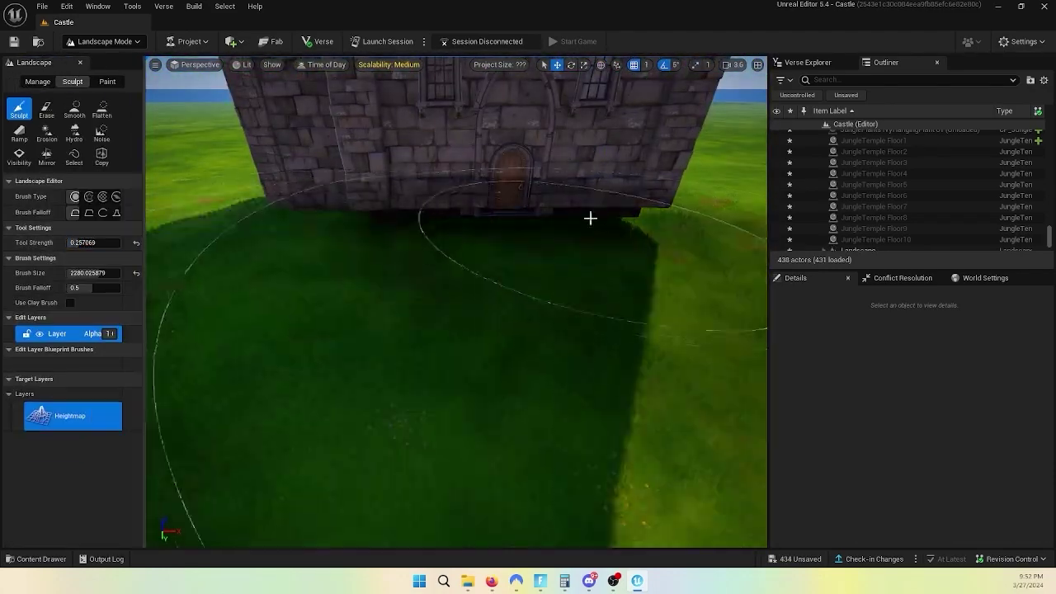
mouse_move(589, 217)
right_down()
mouse_move(502, 308)
mouse_move(489, 290)
mouse_move(545, 288)
right_up()
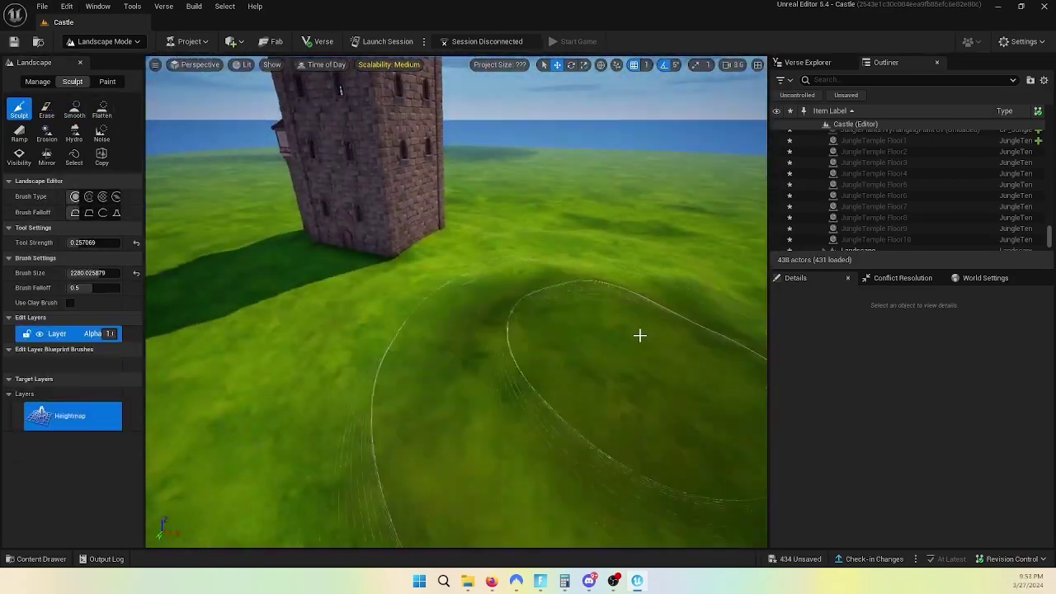
right_drag(639, 335, 396, 325)
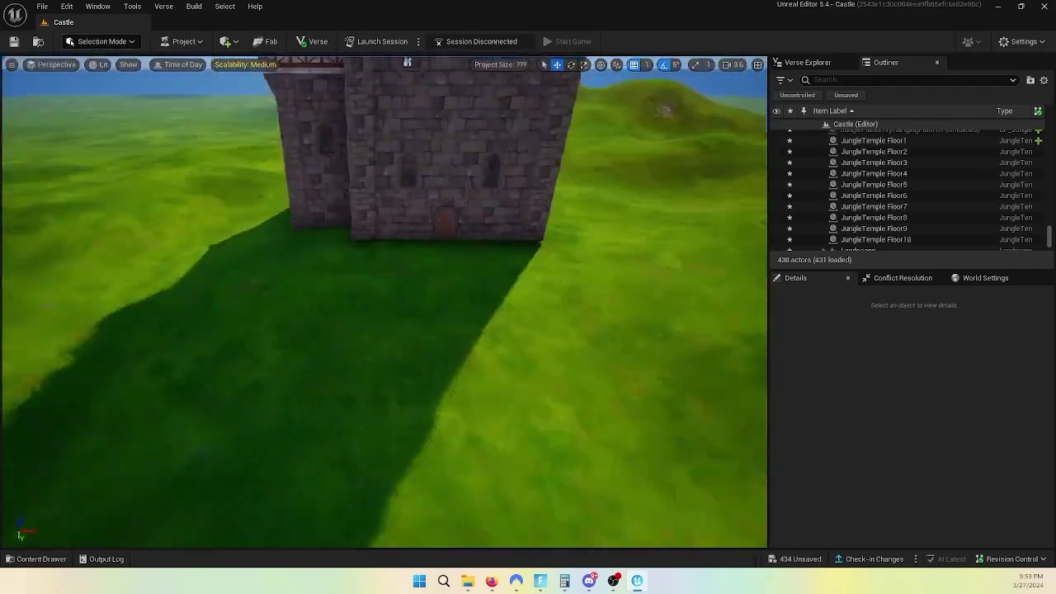
Step: Select the outside wall and lower castle wall pieces at the castle corner
key(shift+1)
click(585, 264)
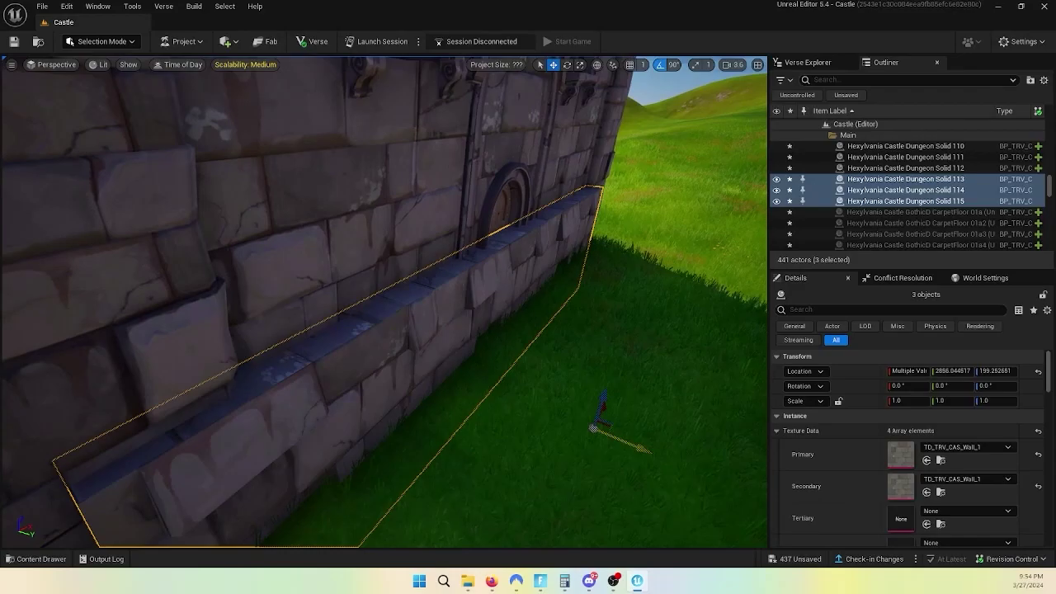
right_drag(526, 335, 308, 246)
click(526, 335)
click(308, 246)
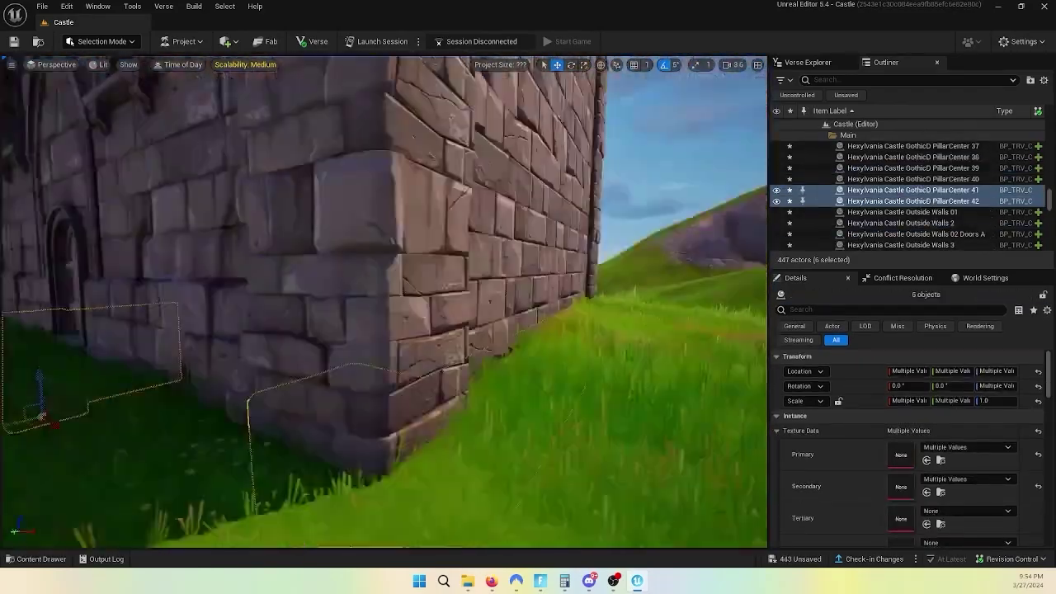
Step: Return to Landscape Mode and choose the Erosion sculpt tool close over the grass
click(101, 41)
click(101, 73)
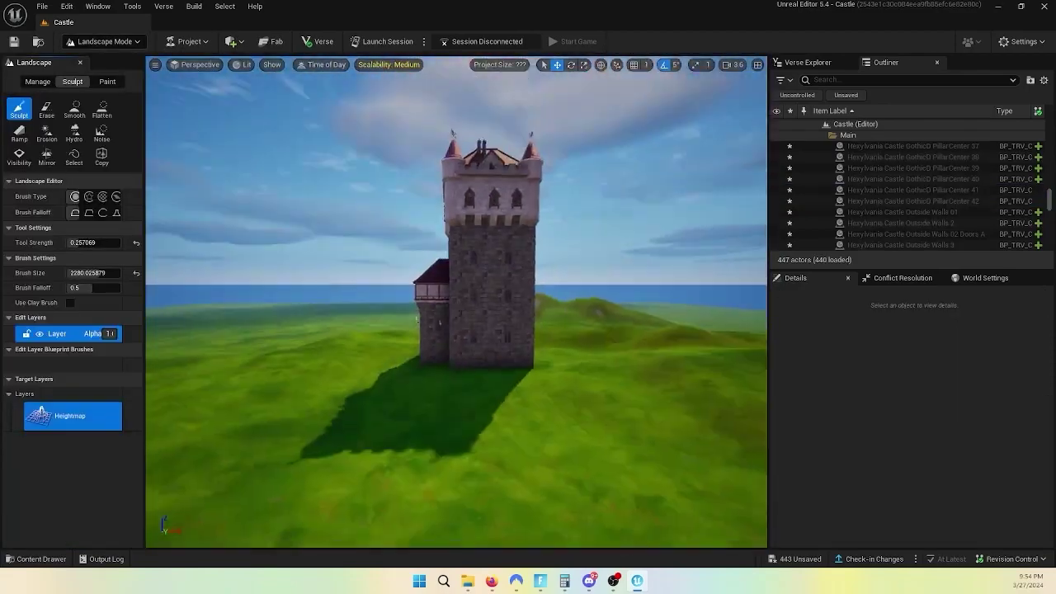
right_drag(288, 290, 288, 290)
click(47, 132)
right_drag(627, 283, 505, 198)
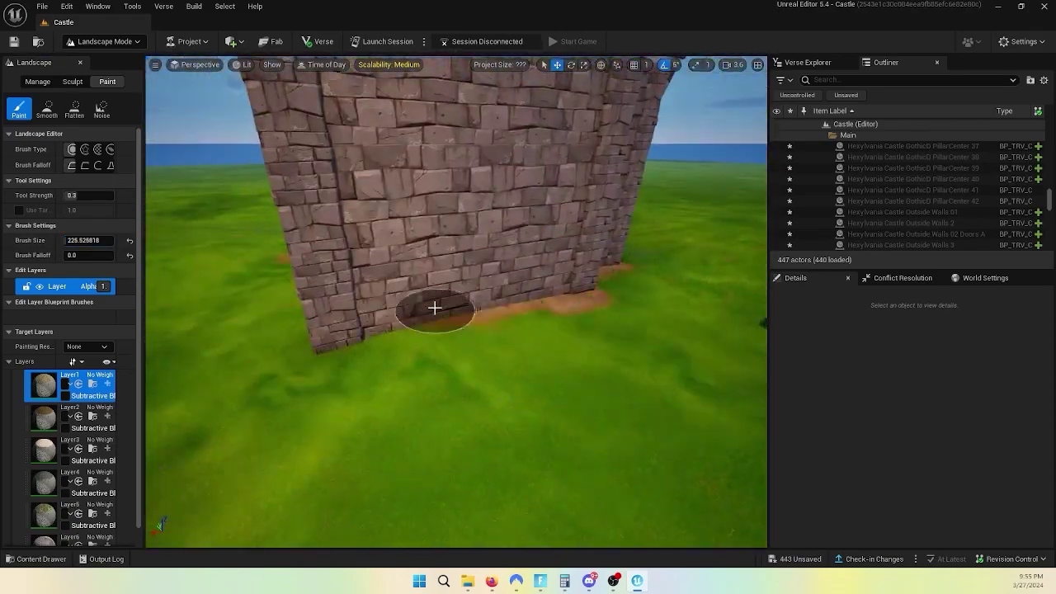
Step: Bring the view to the castle door and choose Layer5 as the paint layer
scroll(433, 326, up, 5)
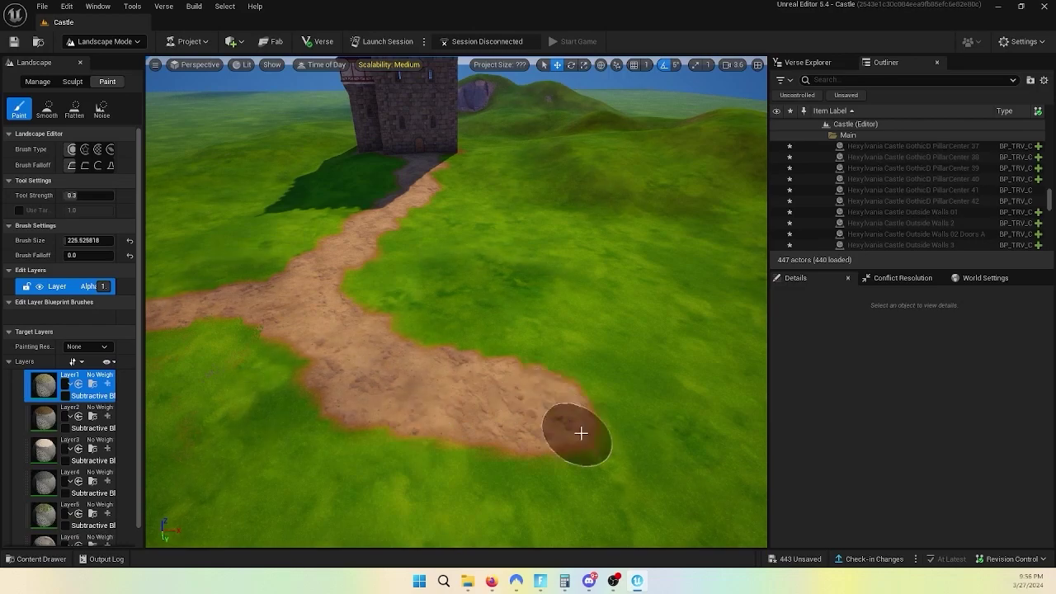
right_drag(581, 433, 581, 412)
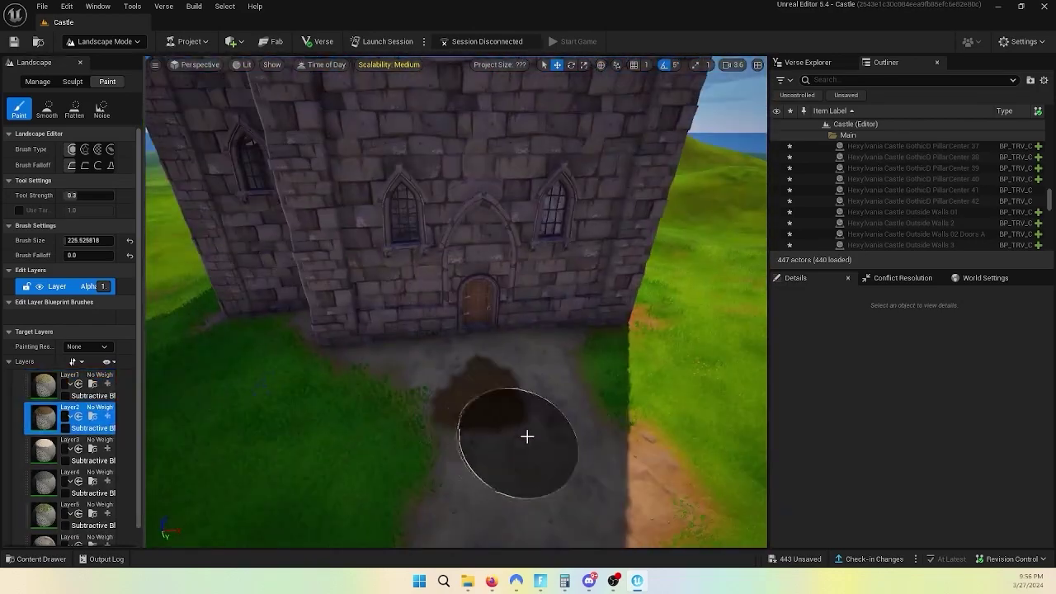
middle_drag(527, 437, 420, 281)
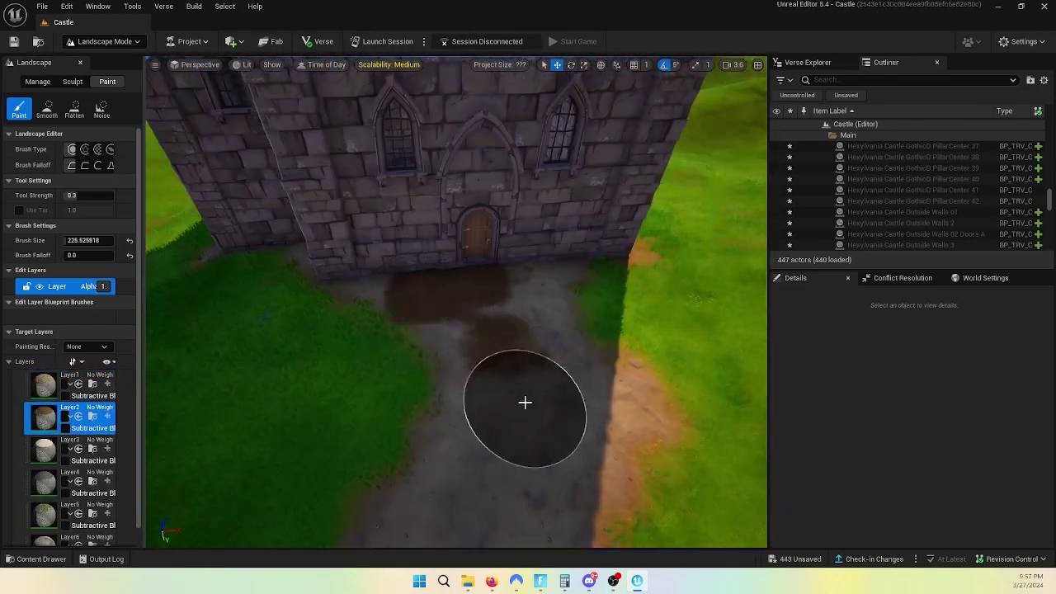
scroll(59, 512, down, 1)
click(59, 505)
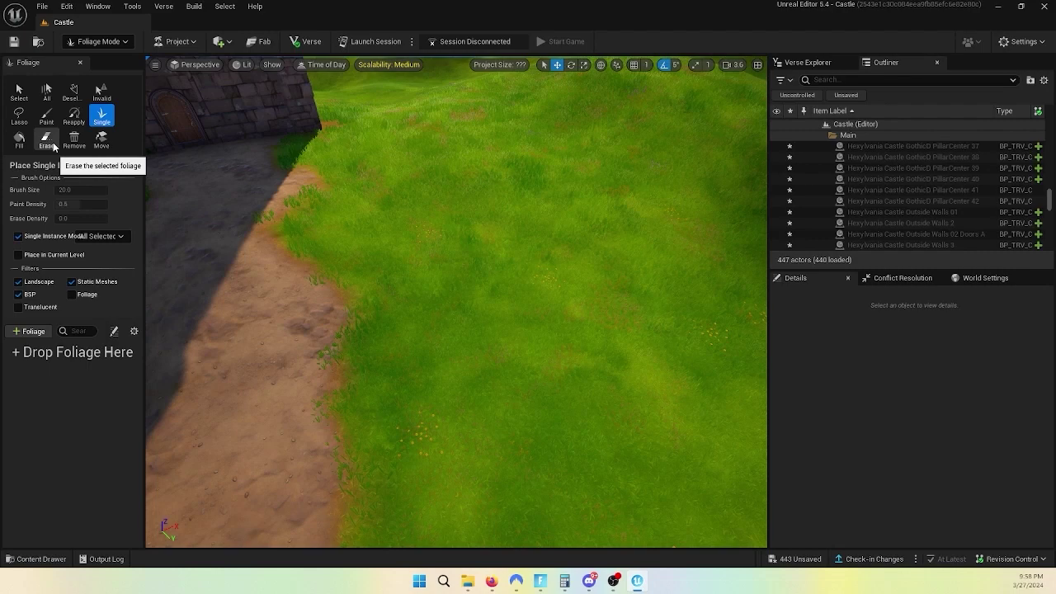
Step: With Foliage Mode's Single tool, place a Maze Wall Brick 10 block beside the castle wall
click(49, 100)
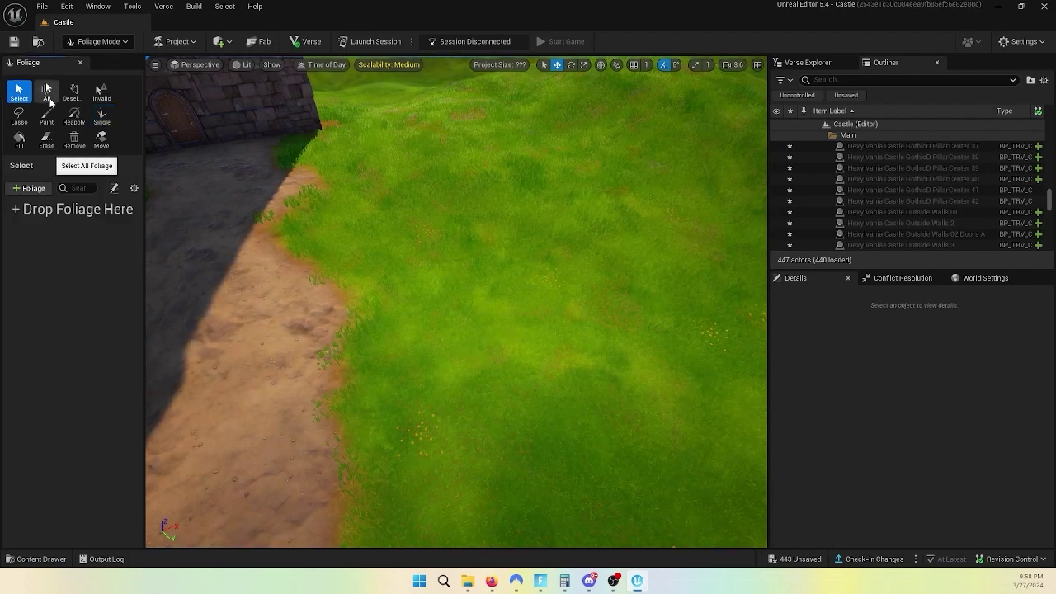
click(102, 116)
click(116, 237)
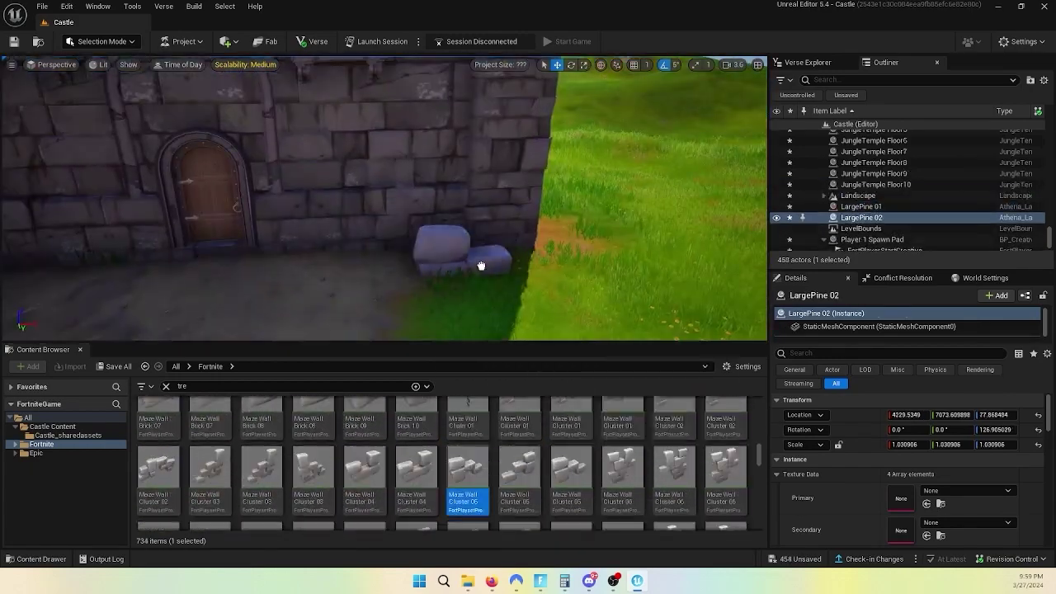
drag(464, 478, 436, 281)
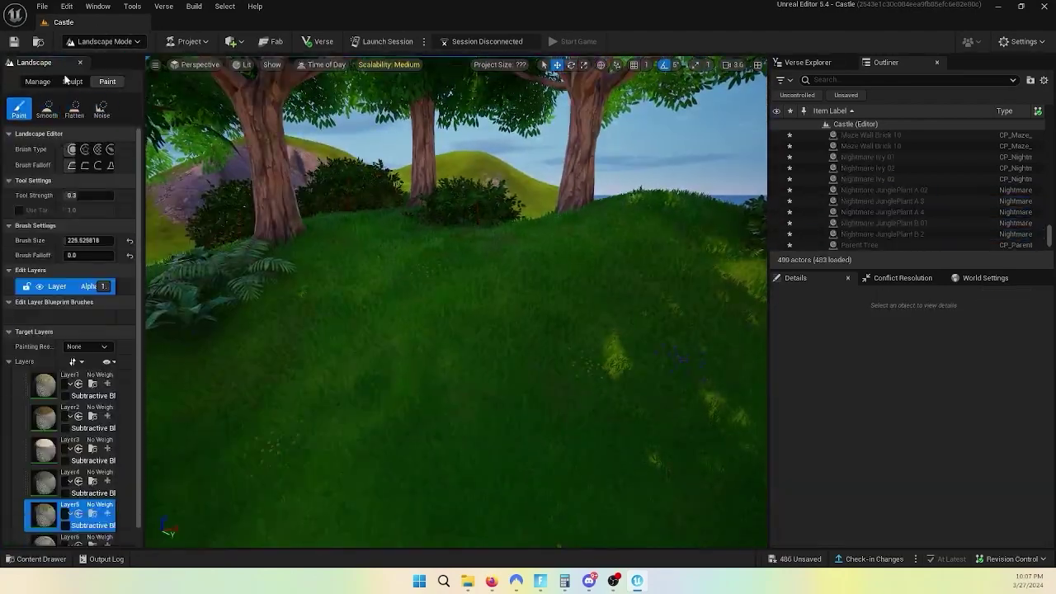
Step: Erode the hills with the Erosion sculpt tool, then return to Selection Mode
key(shift+3)
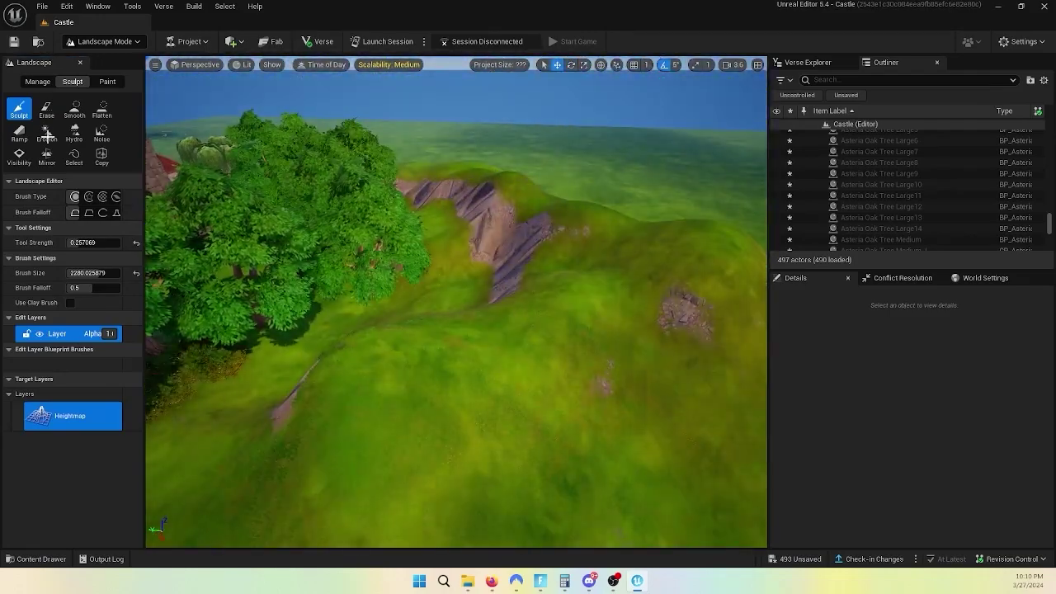
click(47, 135)
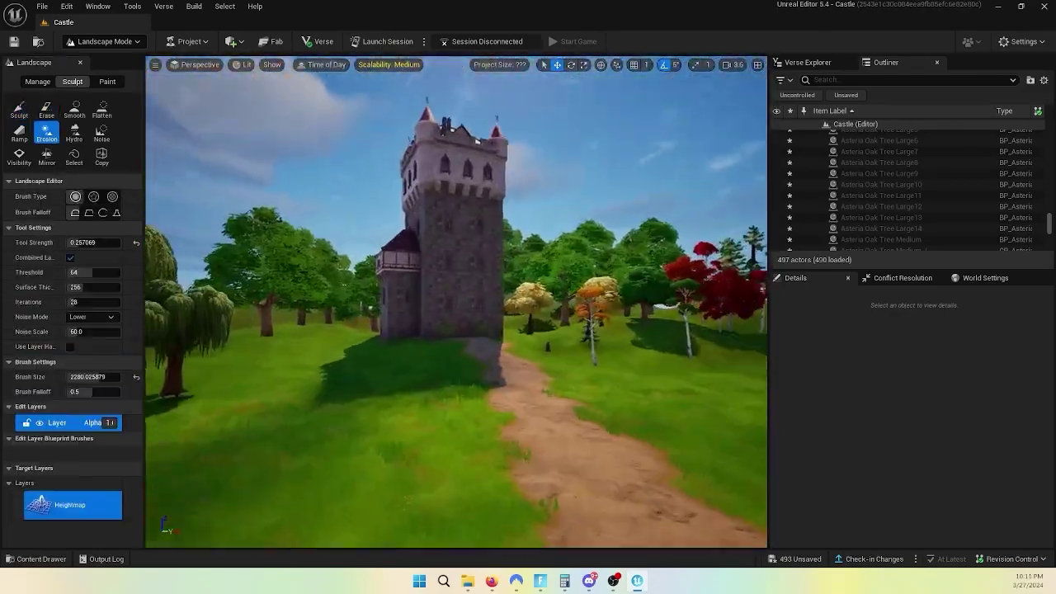
click(105, 41)
click(103, 56)
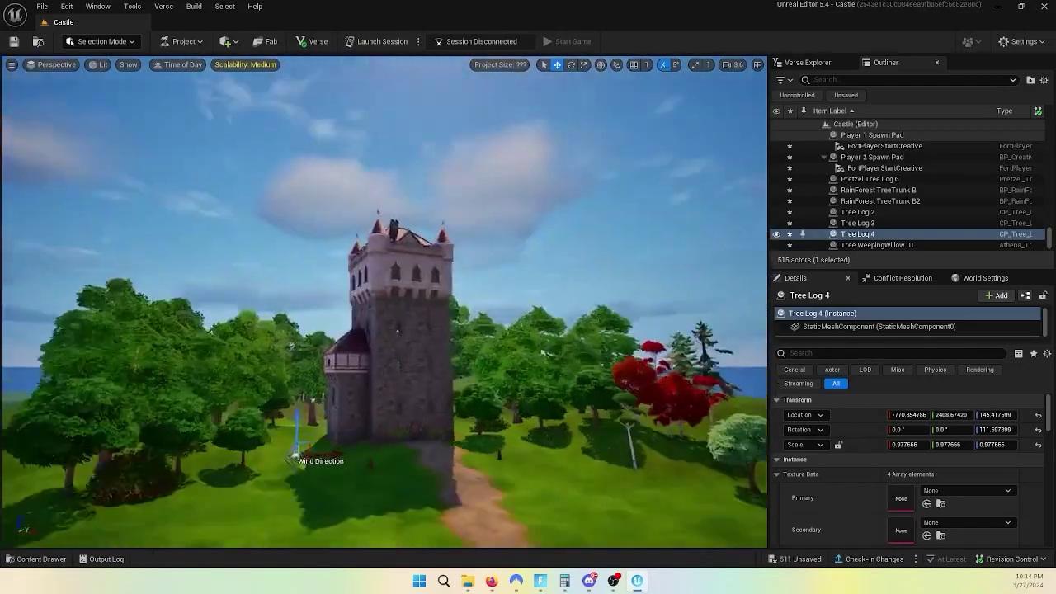
Step: Search the Content Drawer for props and select the second red fall tree
click(33, 559)
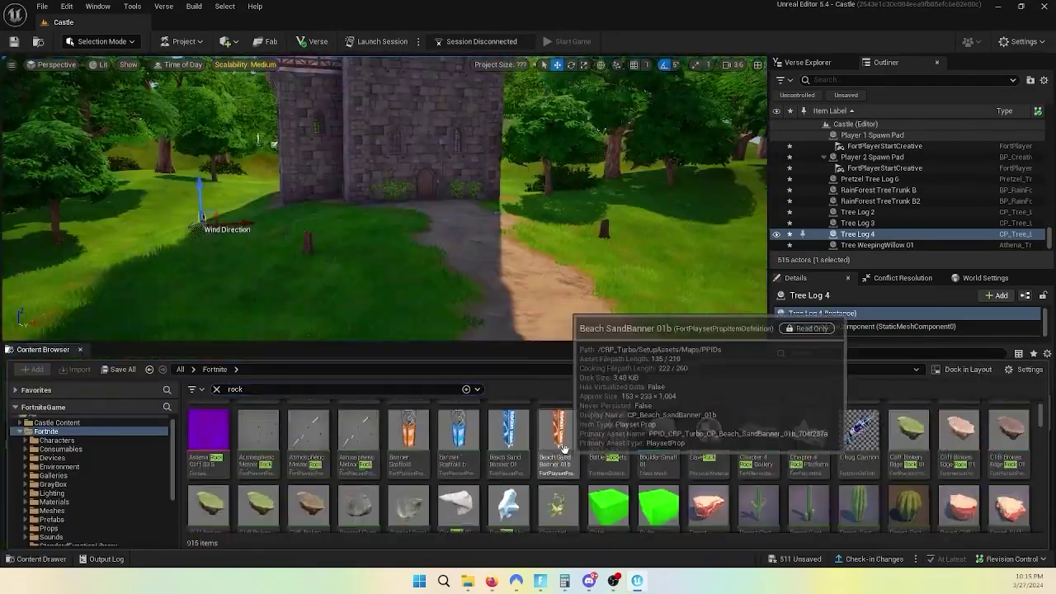
text(w)
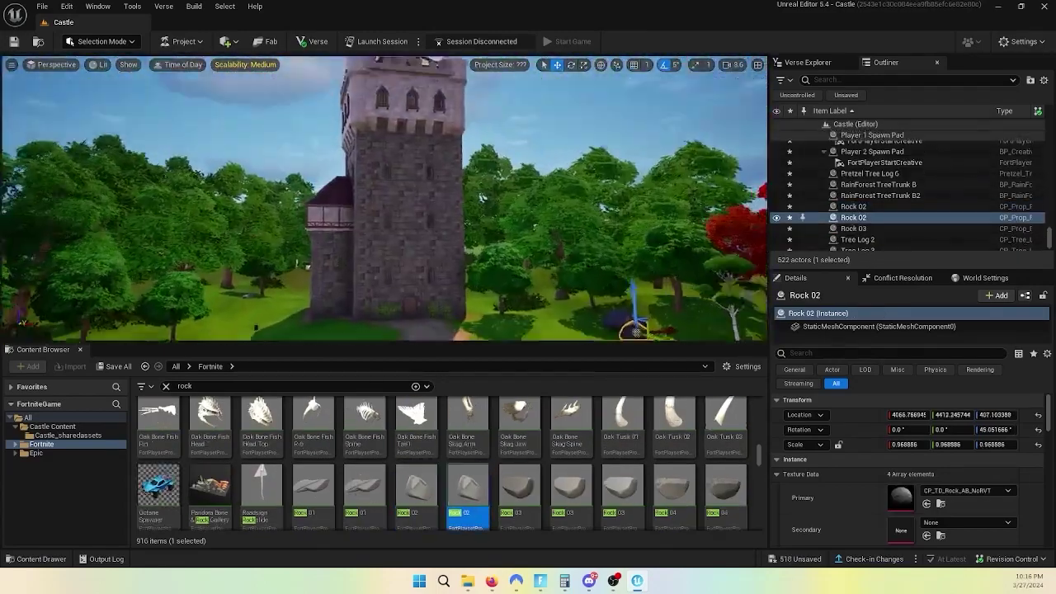
key(shift+2)
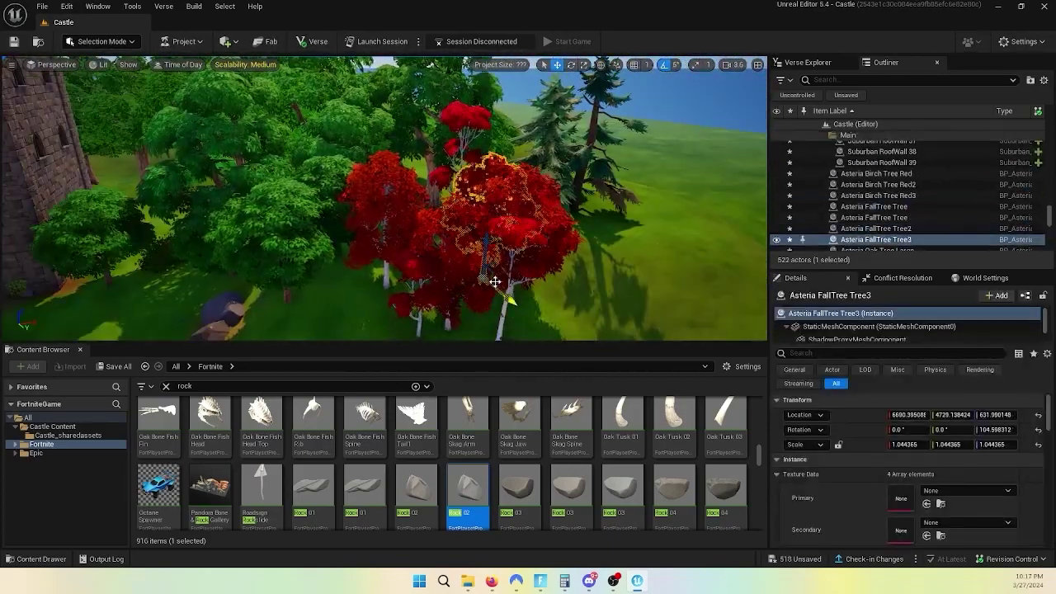
click(494, 281)
right_drag(494, 281, 559, 240)
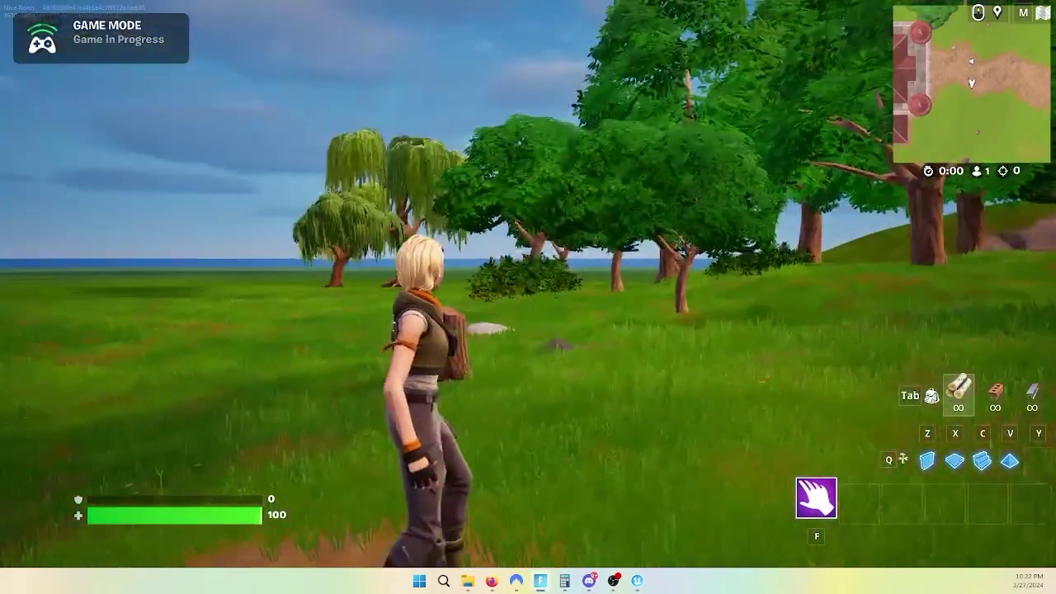
Step: Run the character toward the tower door and along the dirt path as it bends left
key(w)
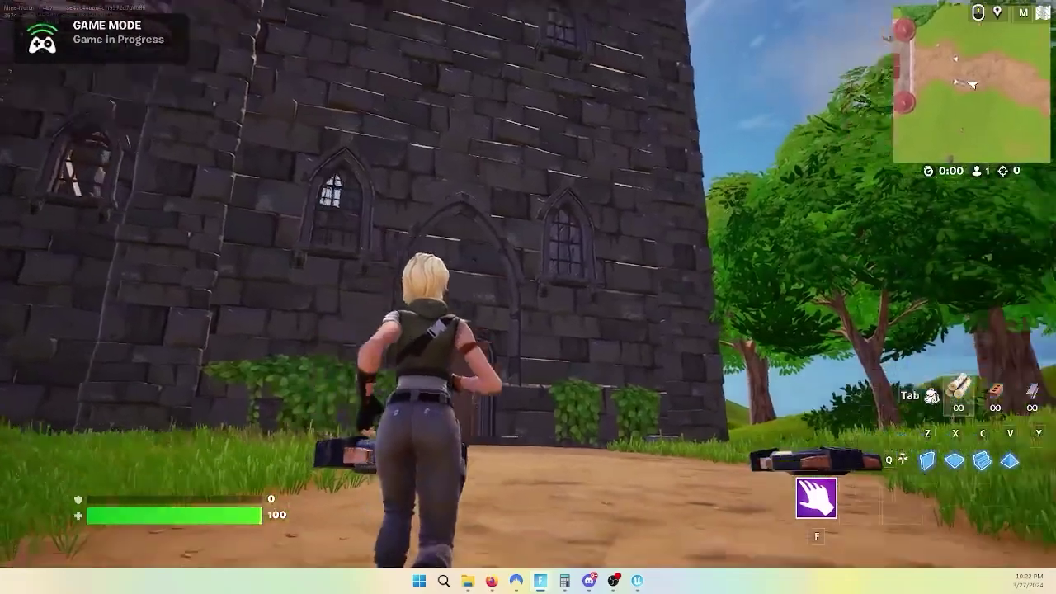
key(w)
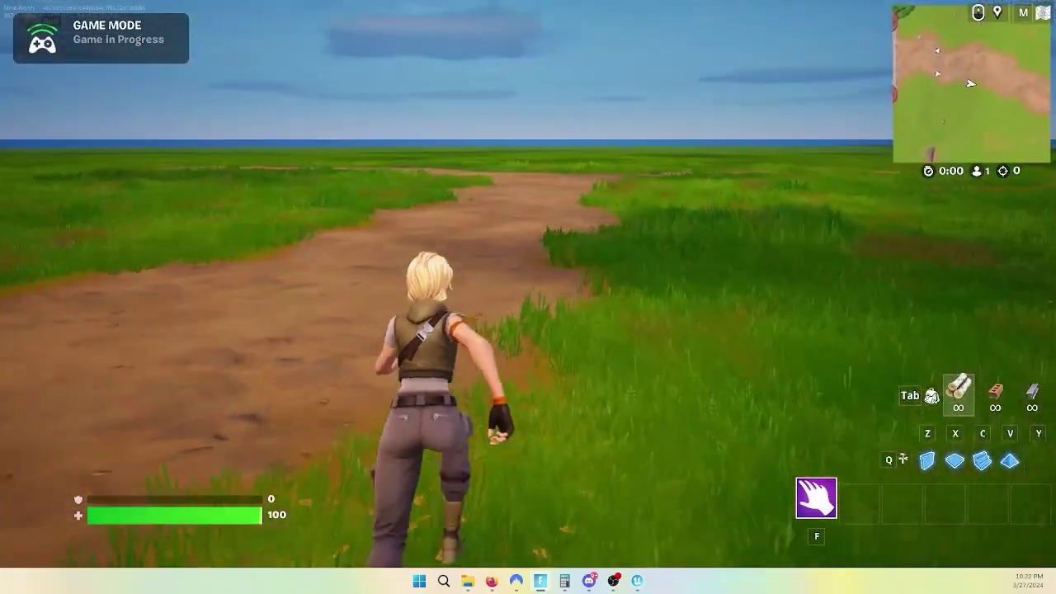
key(w)
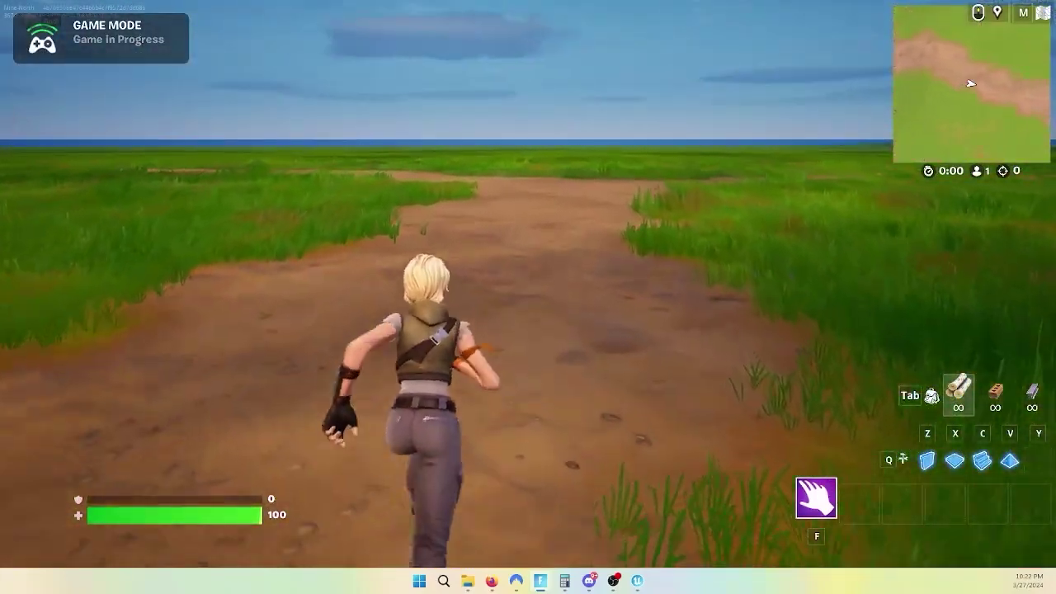
key(w)
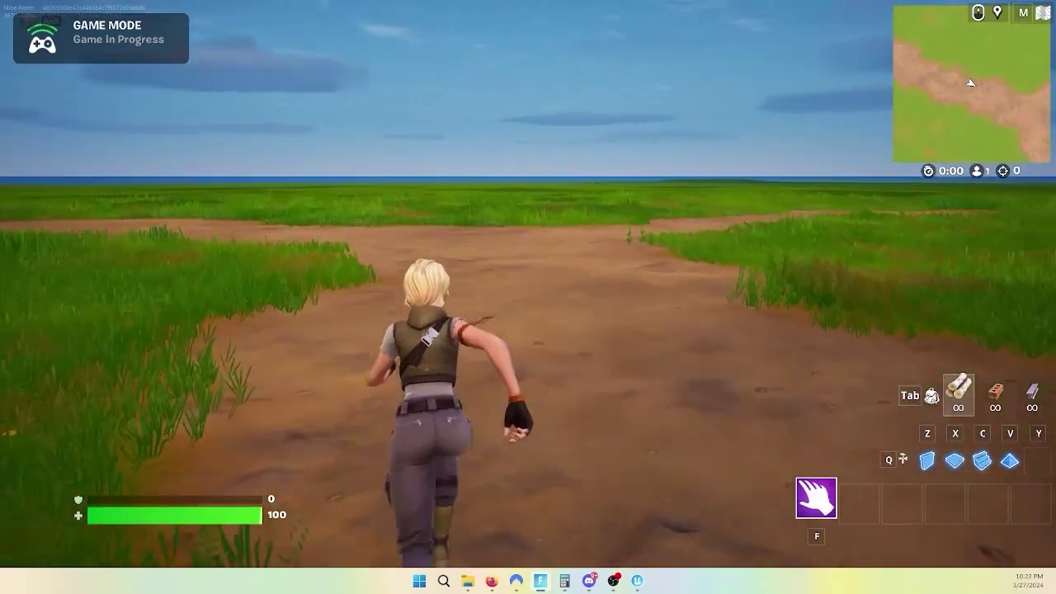
key(w)
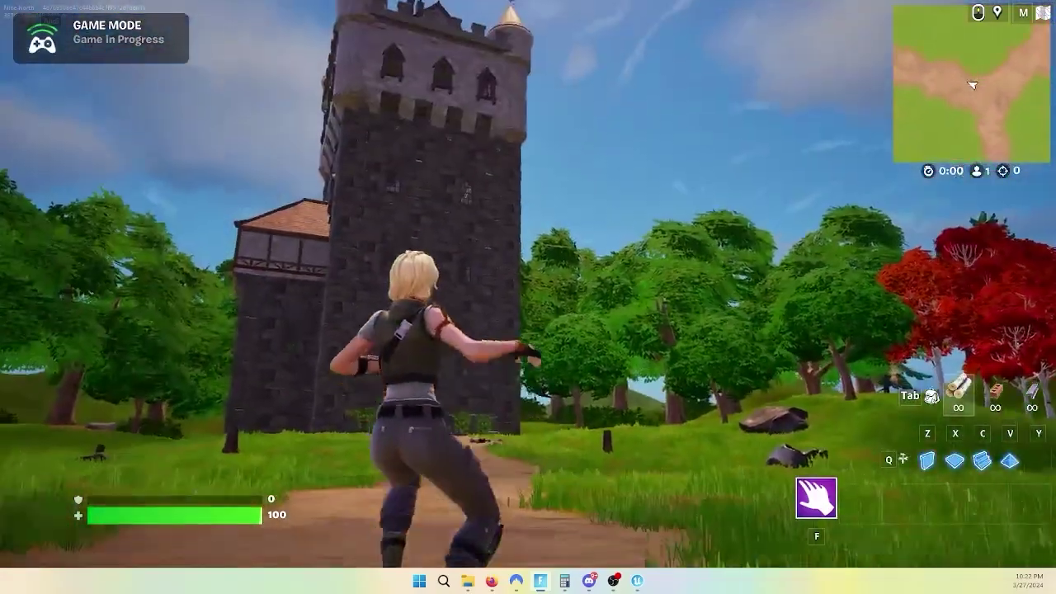